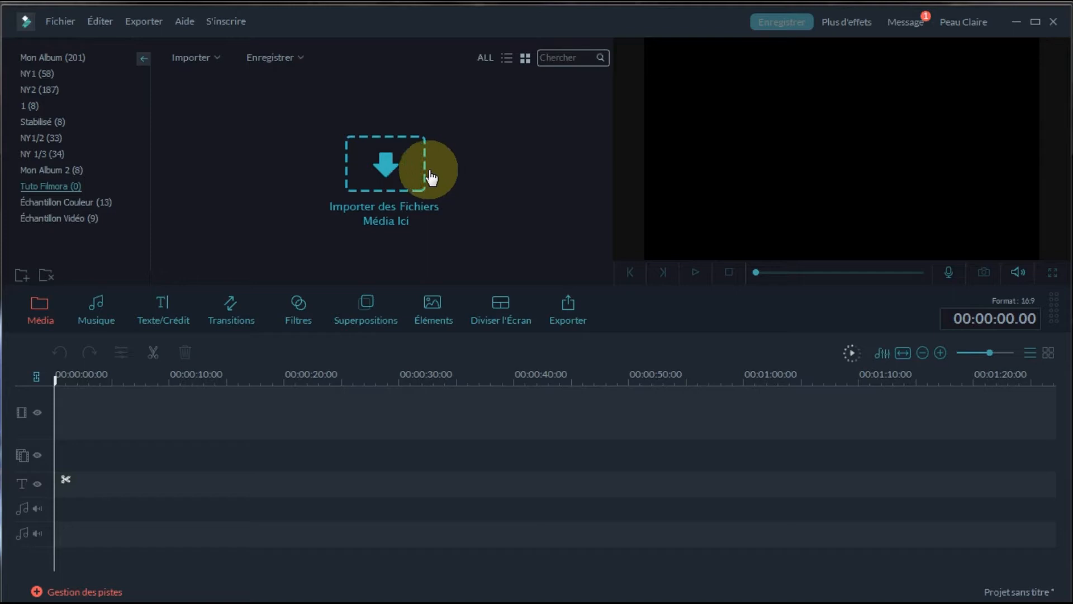
Step: Import black, SAM_1002, VID_20180505_175205 and VID_20180506_151953 from the tuto Filmora folder into the Tuto Filmora album
{"action": "left_click", "coordinate": [380, 181]}
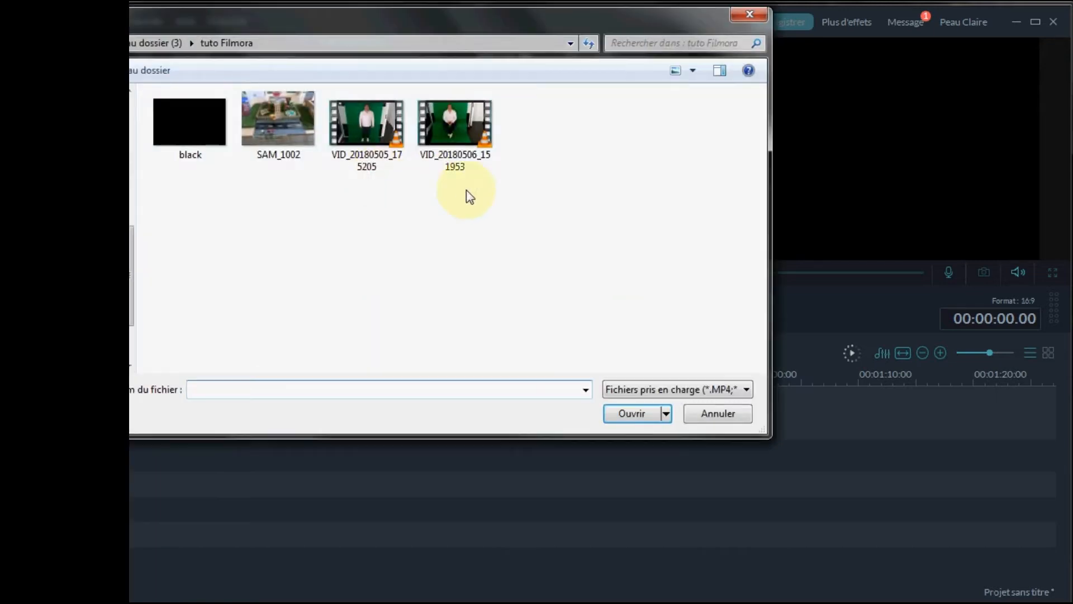
{"action": "left_click", "coordinate": [498, 185]}
{"action": "left_click_drag", "start_coordinate": [314, 167], "coordinate": [172, 136]}
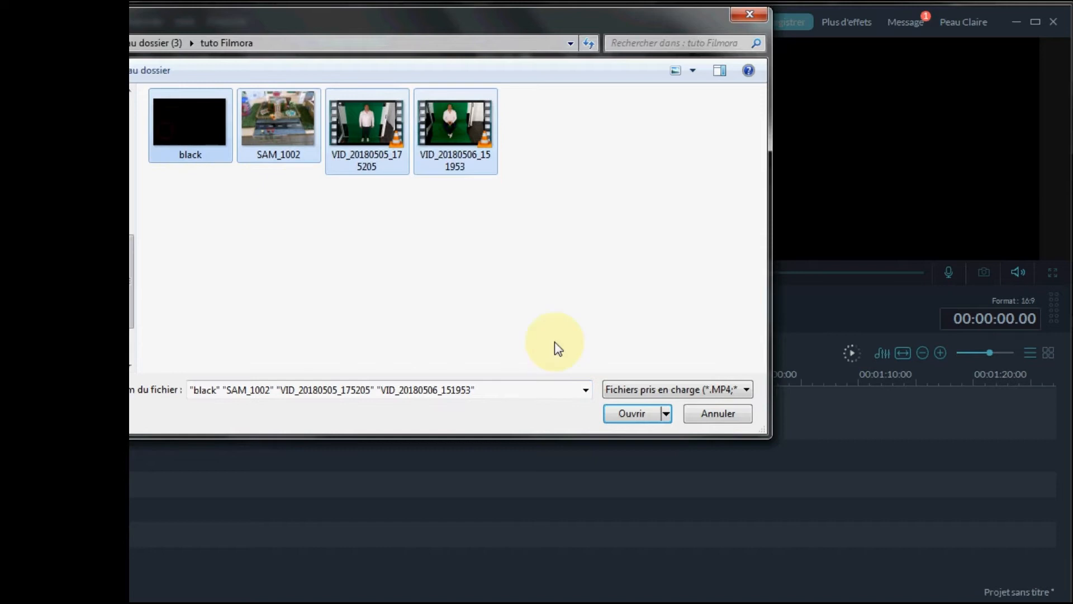
{"action": "left_click", "coordinate": [625, 420]}
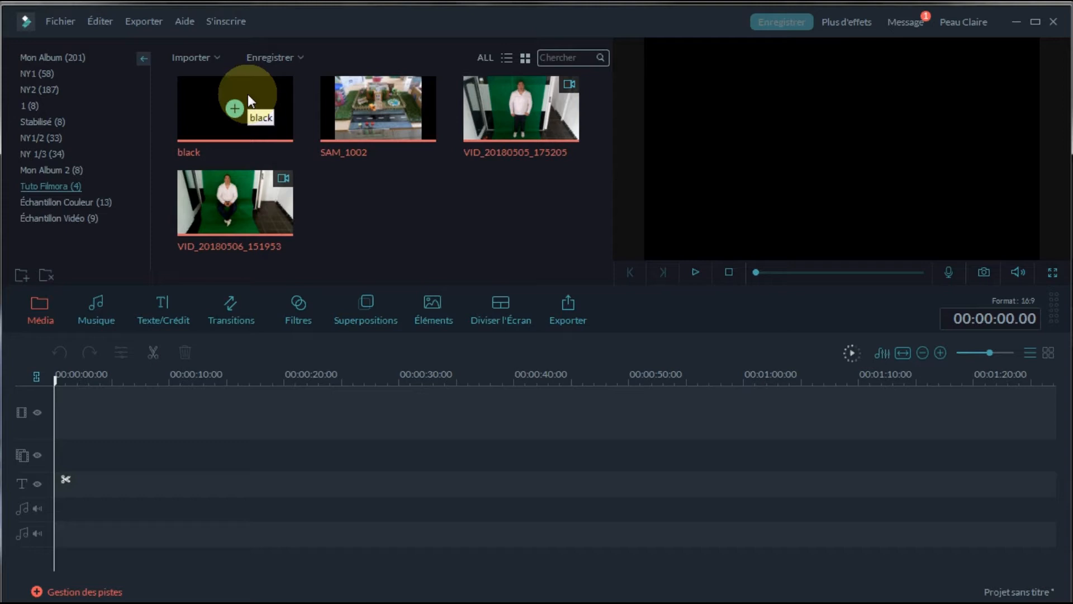
Step: Place black followed by SAM_1002 on the main video track, and VID_20180506_151953 on the overlay track starting at zero
{"action": "left_click_drag", "start_coordinate": [247, 94], "coordinate": [65, 401]}
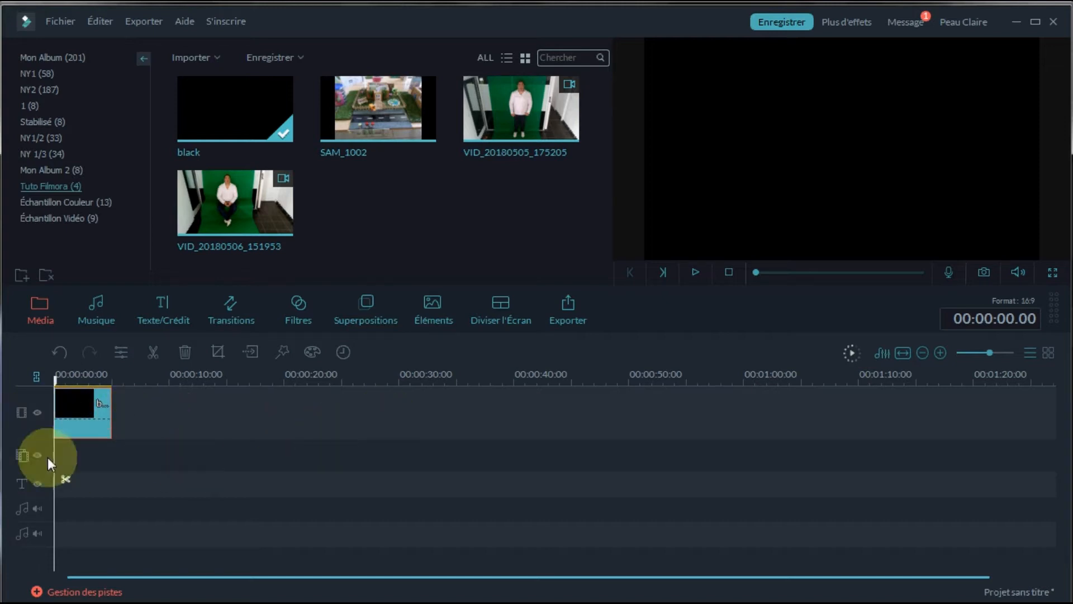
{"action": "left_click", "coordinate": [268, 209]}
{"action": "left_click_drag", "start_coordinate": [267, 209], "coordinate": [54, 455]}
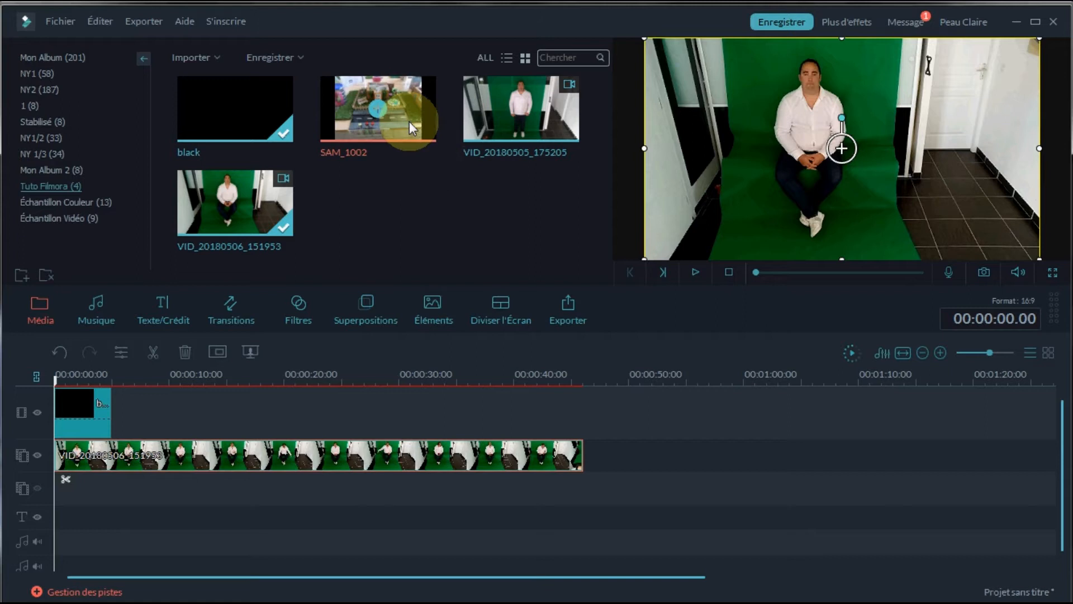
{"action": "left_click_drag", "start_coordinate": [313, 289], "coordinate": [186, 403]}
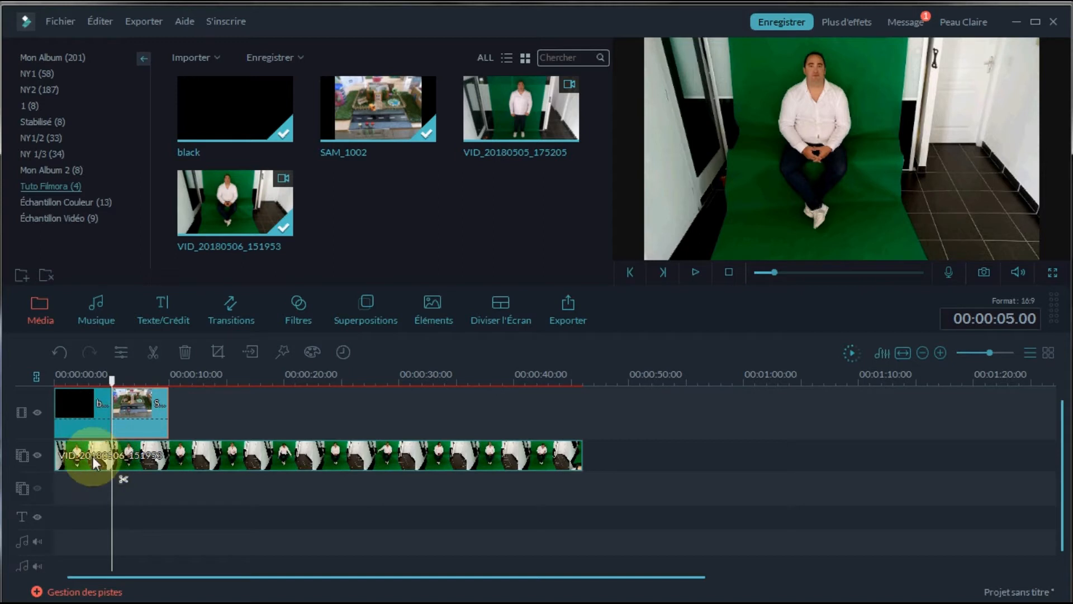
Step: Shrink the VID_20180506_151953 overlay to about two thirds of the frame and move it over the SAM_1002 photo
{"action": "left_click", "coordinate": [206, 460]}
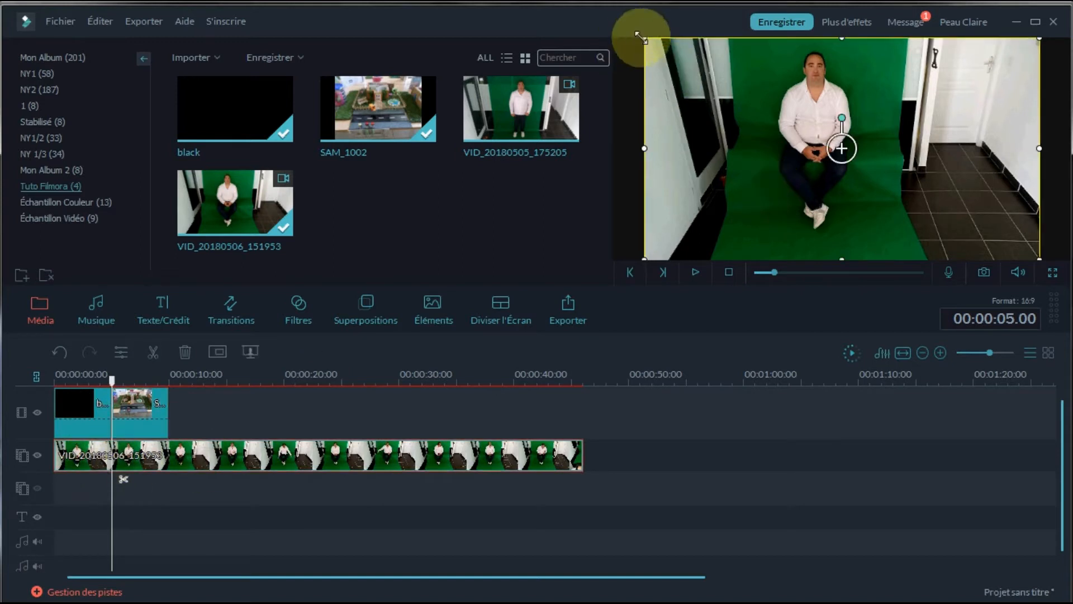
{"action": "left_click_drag", "start_coordinate": [644, 35], "coordinate": [784, 123]}
{"action": "left_click_drag", "start_coordinate": [849, 180], "coordinate": [753, 144]}
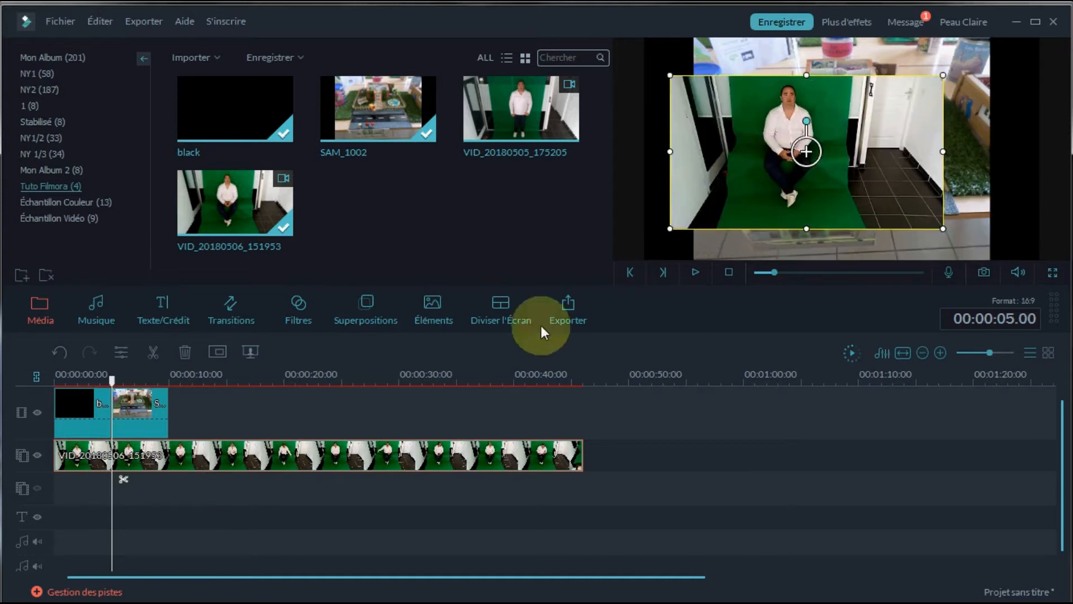
Step: Lower the preview volume to the minimum and play the composite from 00:00:05.00 past the end of the SAM_1002 photo
{"action": "left_click", "coordinate": [1018, 273]}
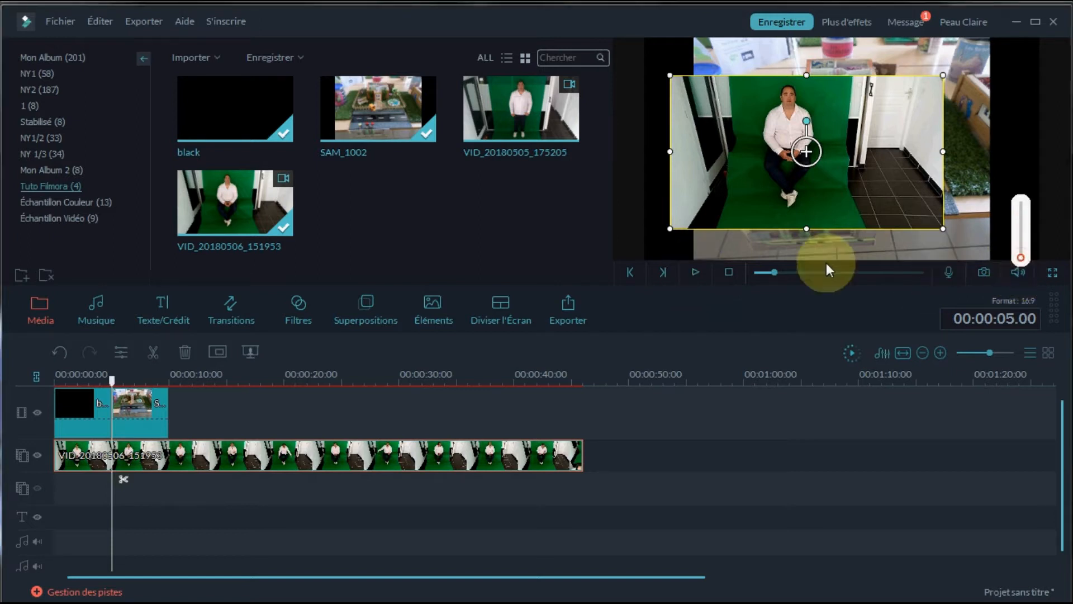
{"action": "left_click", "coordinate": [696, 272]}
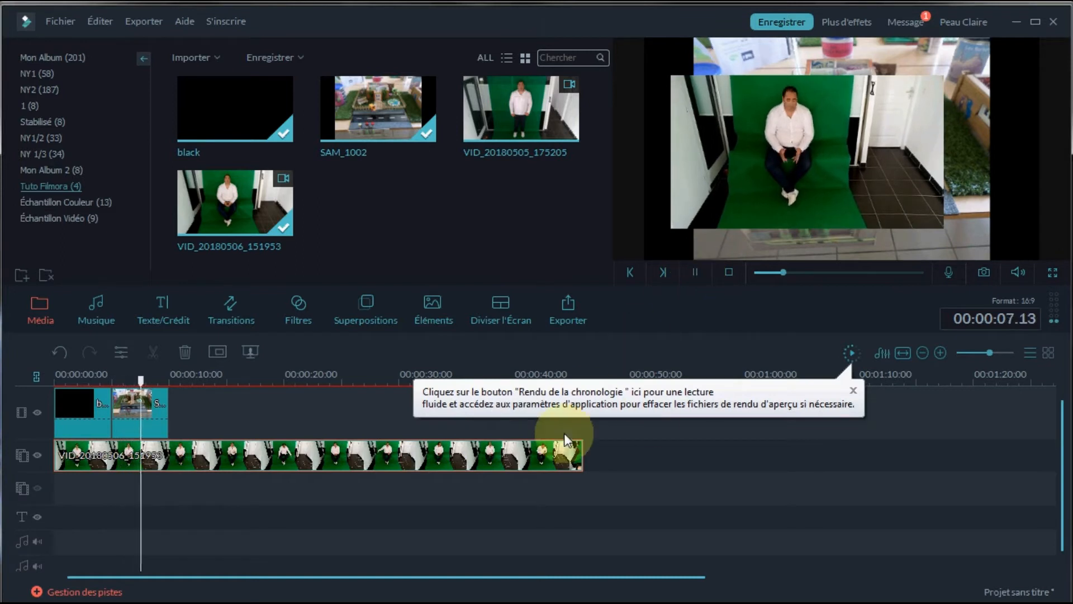
{"action": "left_click", "coordinate": [853, 390]}
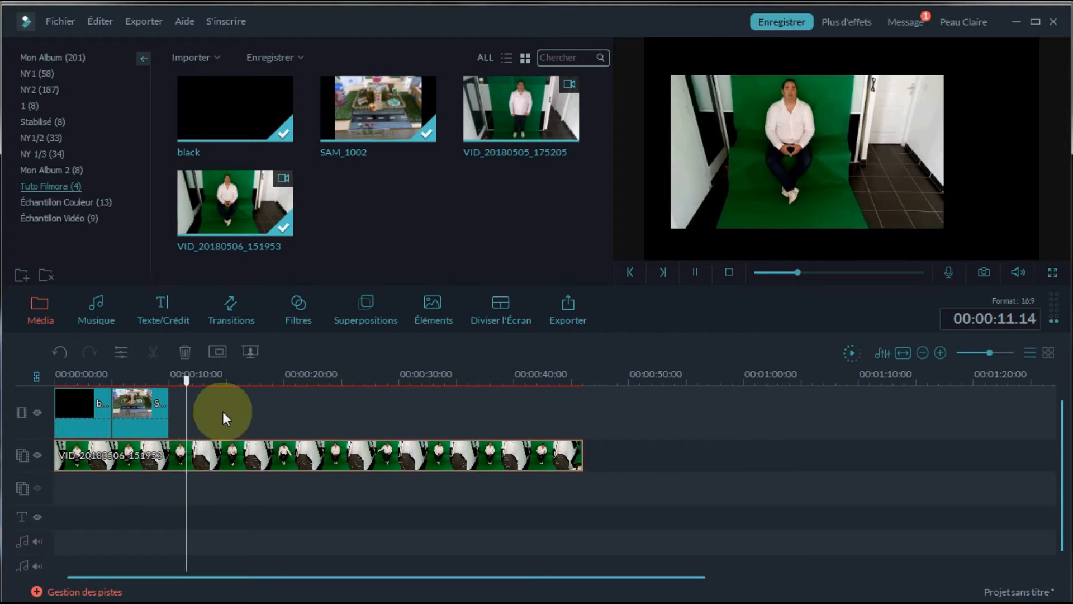
{"action": "left_click", "coordinate": [694, 273]}
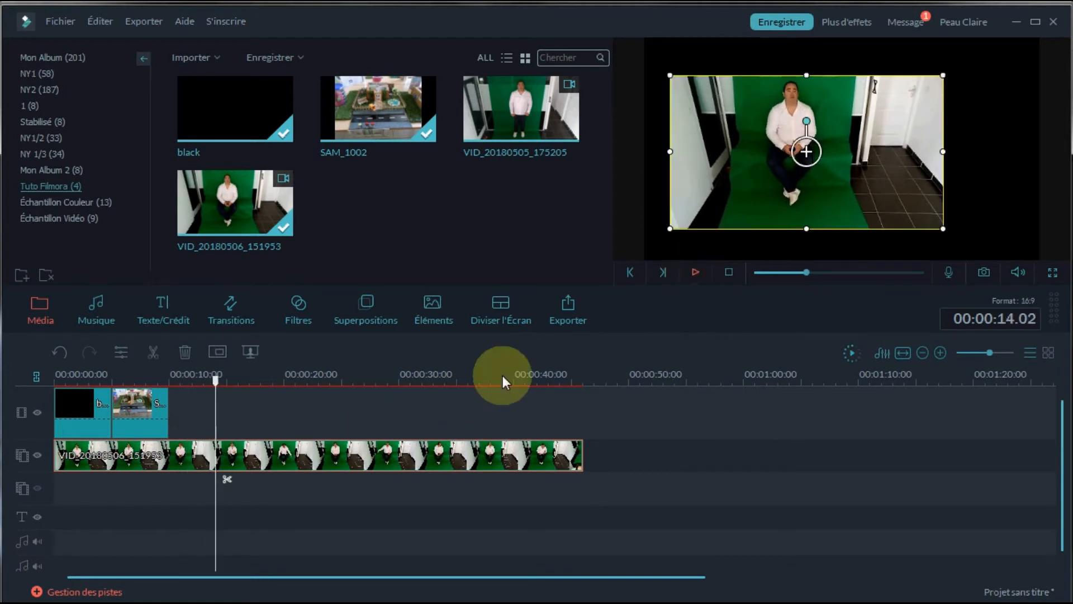
Step: Extend the SAM_1002 photo clip on the main track to the end of the overlay clip at 00:00:46.02
{"action": "left_click", "coordinate": [135, 409]}
{"action": "left_click_drag", "start_coordinate": [168, 410], "coordinate": [584, 403]}
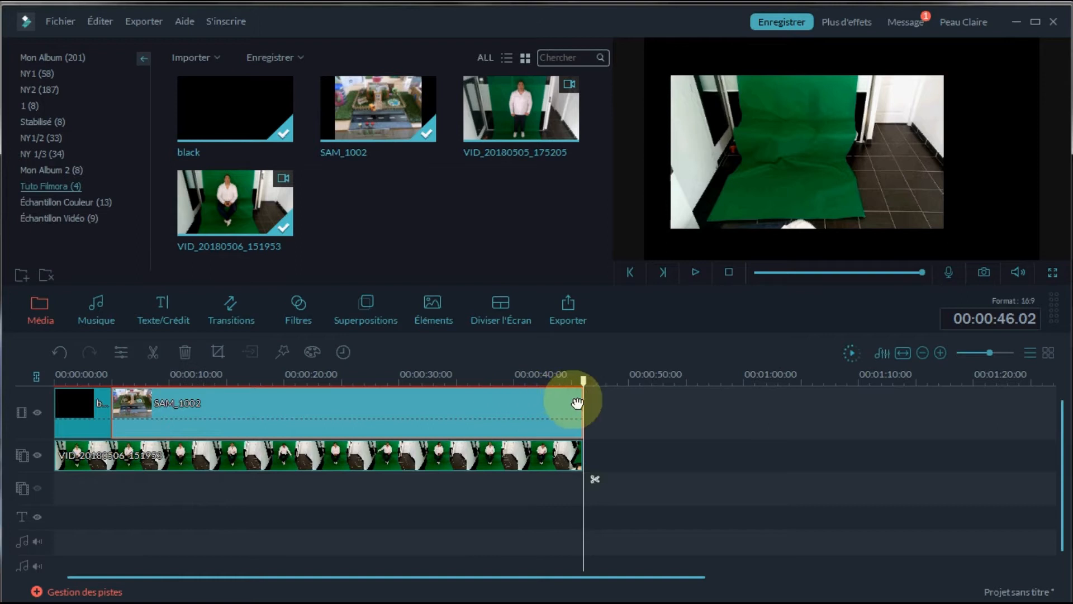
Step: Reposition the green-screen overlay farther right over the background photo, checking it at 00:00:22.16
{"action": "left_click", "coordinate": [466, 459]}
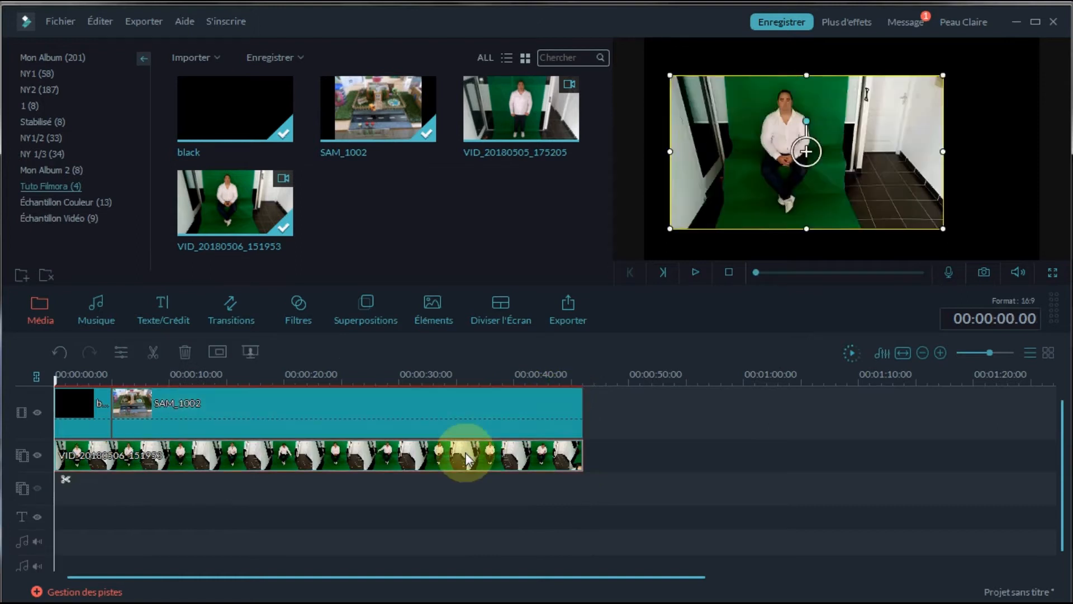
{"action": "left_click_drag", "start_coordinate": [51, 378], "coordinate": [317, 398]}
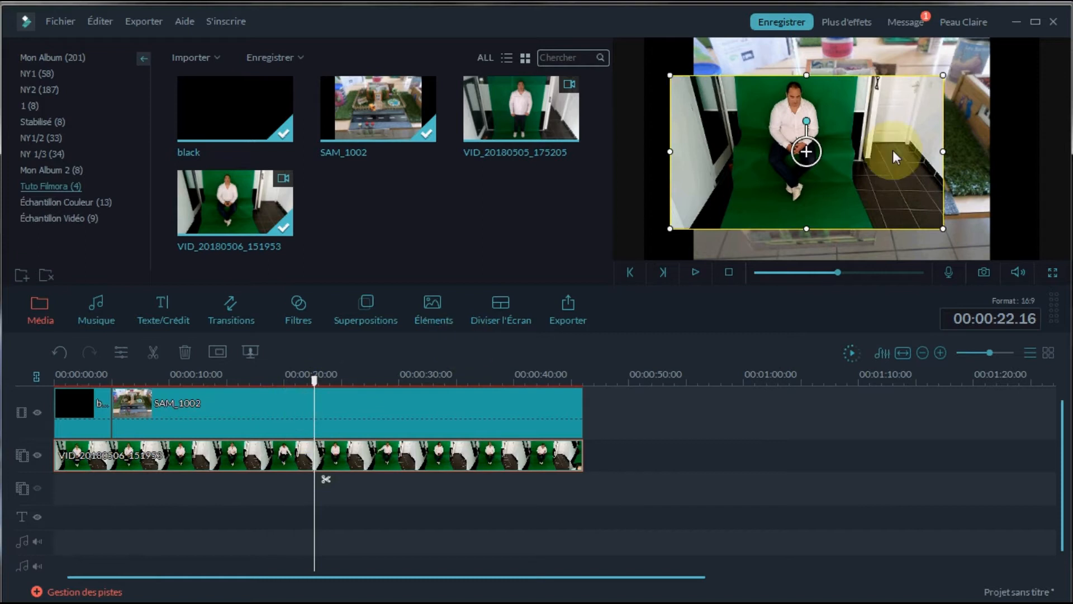
{"action": "left_click_drag", "start_coordinate": [913, 143], "coordinate": [902, 114]}
{"action": "left_click_drag", "start_coordinate": [903, 176], "coordinate": [879, 159]}
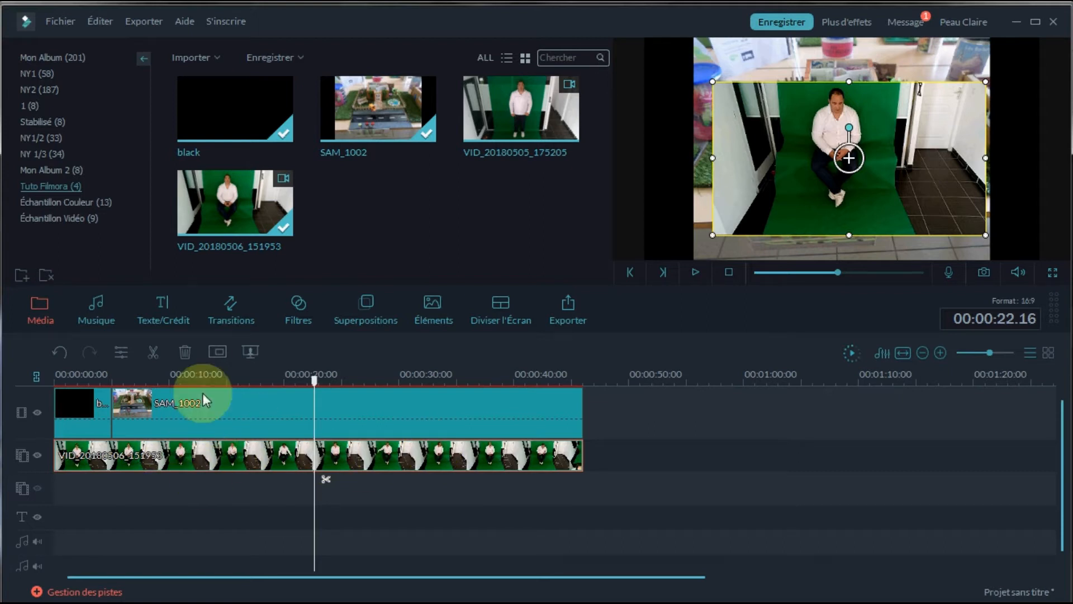
Step: Mask the overlay with the plain rectangle, setting width to 0.35, height to 0.99, left offset to 0.23 and top offset to 0.01
{"action": "left_click", "coordinate": [217, 351]}
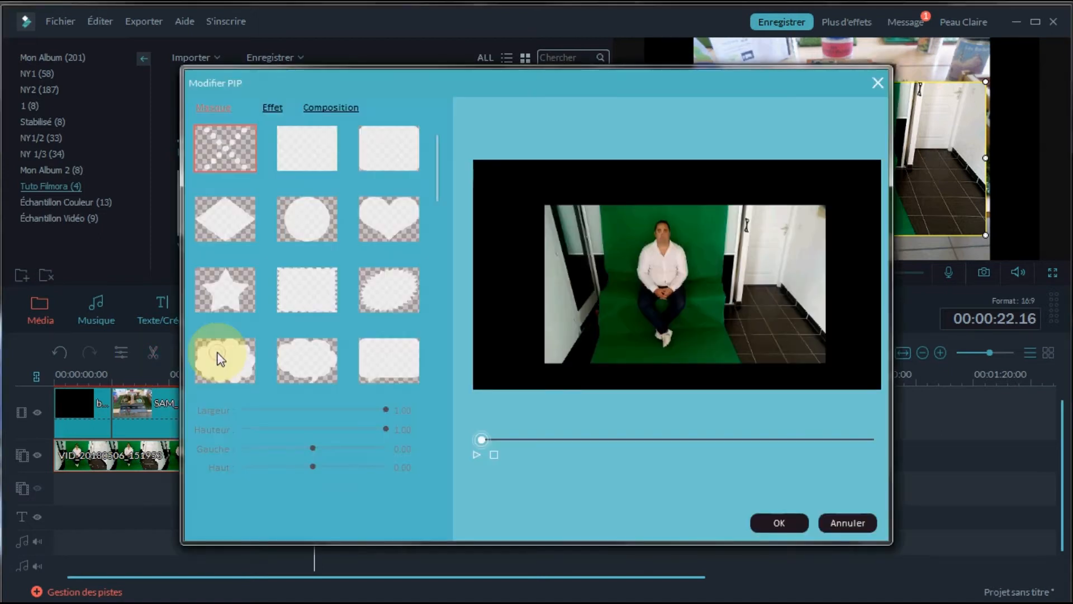
{"action": "left_click", "coordinate": [325, 144]}
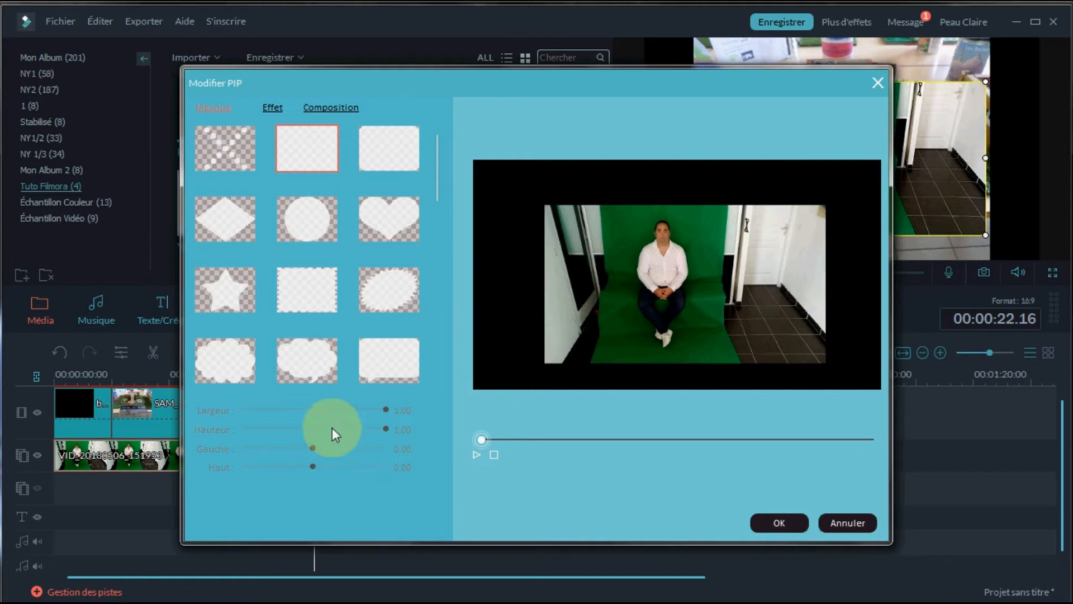
{"action": "double_click", "coordinate": [315, 157]}
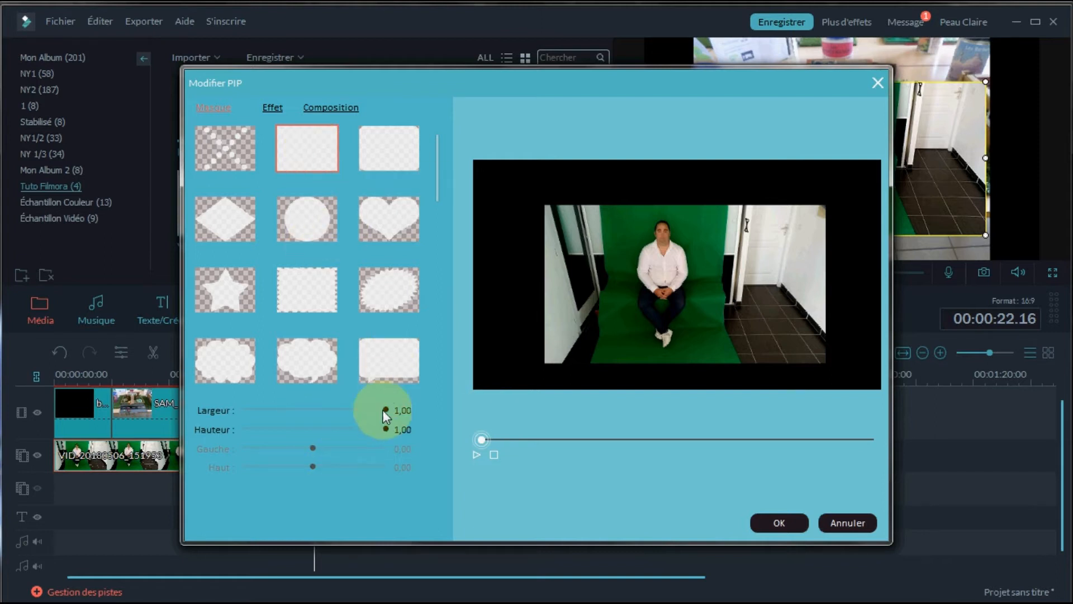
{"action": "left_click_drag", "start_coordinate": [388, 408], "coordinate": [284, 451]}
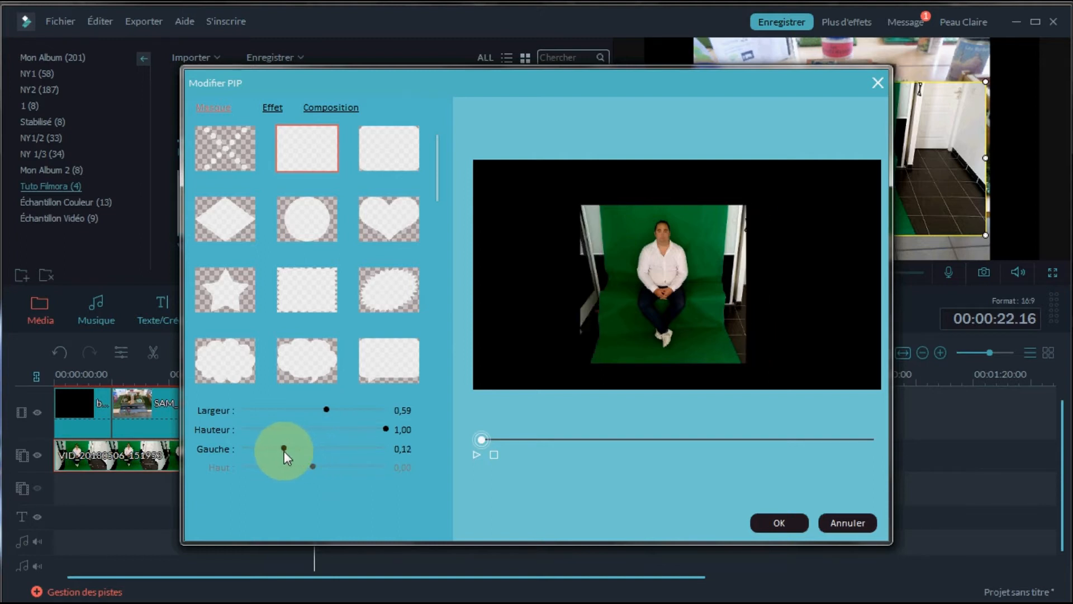
{"action": "left_click_drag", "start_coordinate": [333, 409], "coordinate": [305, 407]}
{"action": "left_click_drag", "start_coordinate": [284, 450], "coordinate": [292, 451]}
{"action": "left_click_drag", "start_coordinate": [304, 411], "coordinate": [290, 407]}
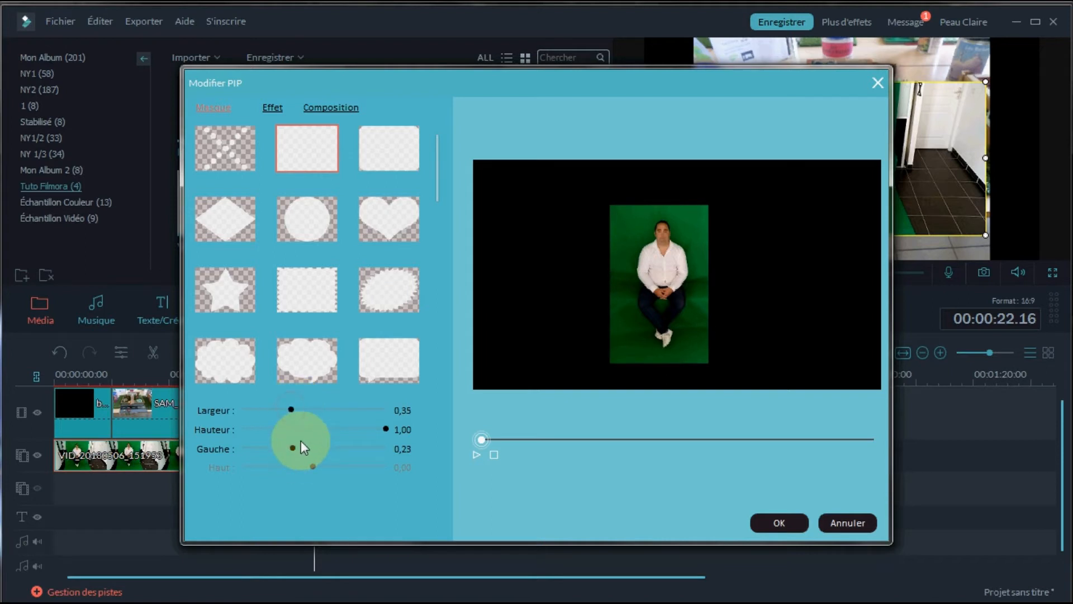
{"action": "mouse_move", "coordinate": [365, 431]}
{"action": "left_mouse_down"}
{"action": "mouse_move", "coordinate": [383, 428]}
{"action": "mouse_move", "coordinate": [358, 428]}
{"action": "left_mouse_up"}
{"action": "left_click_drag", "start_coordinate": [338, 428], "coordinate": [384, 428]}
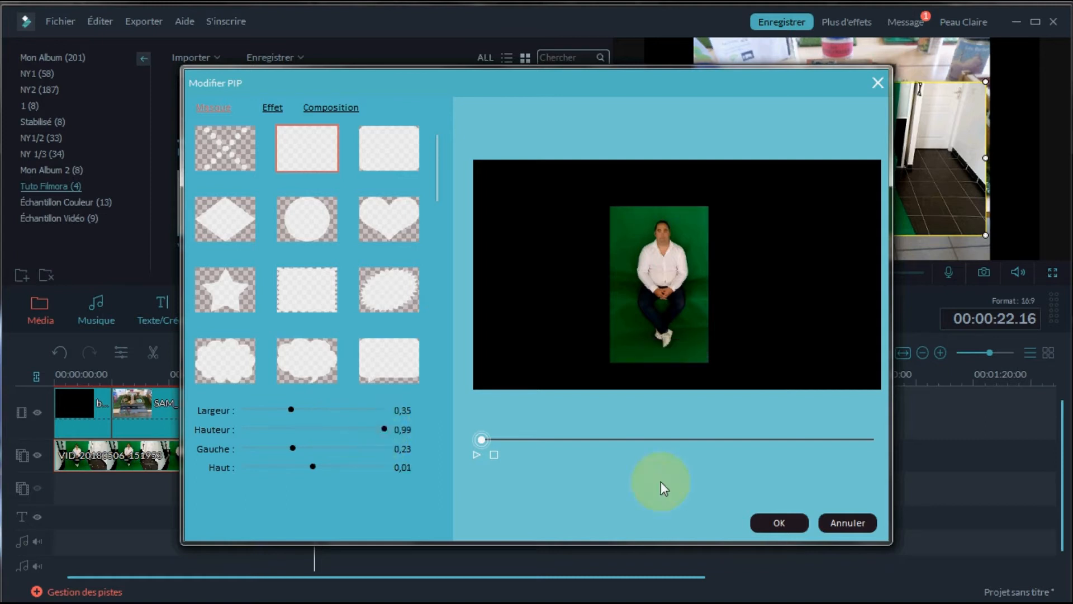
{"action": "left_click", "coordinate": [769, 527]}
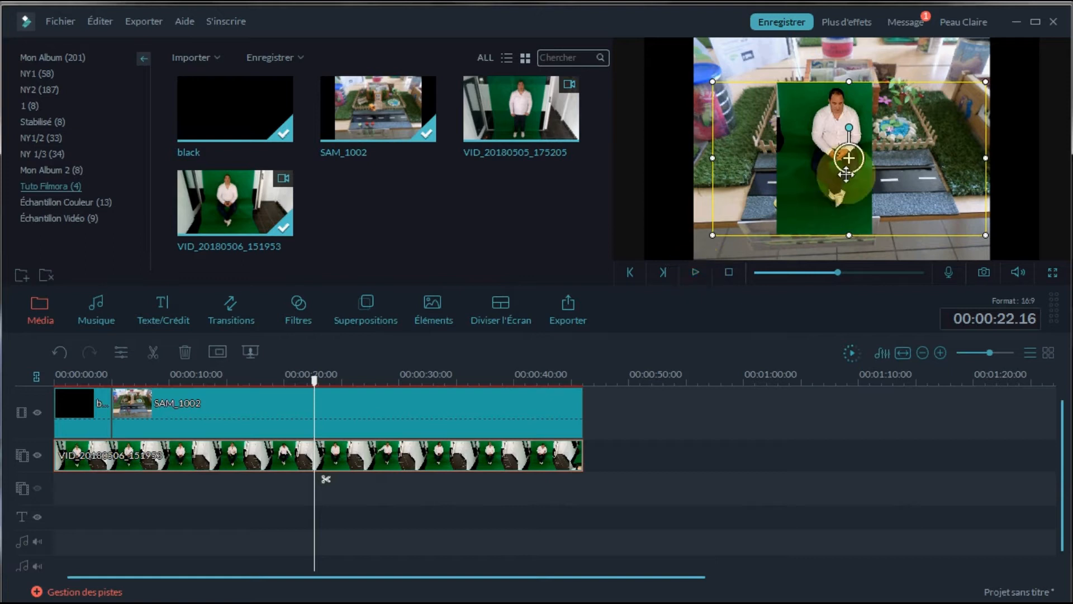
Step: Move the masked overlay down and slightly right so the seated man sits over the road in the photo
{"action": "left_click_drag", "start_coordinate": [854, 191], "coordinate": [872, 191]}
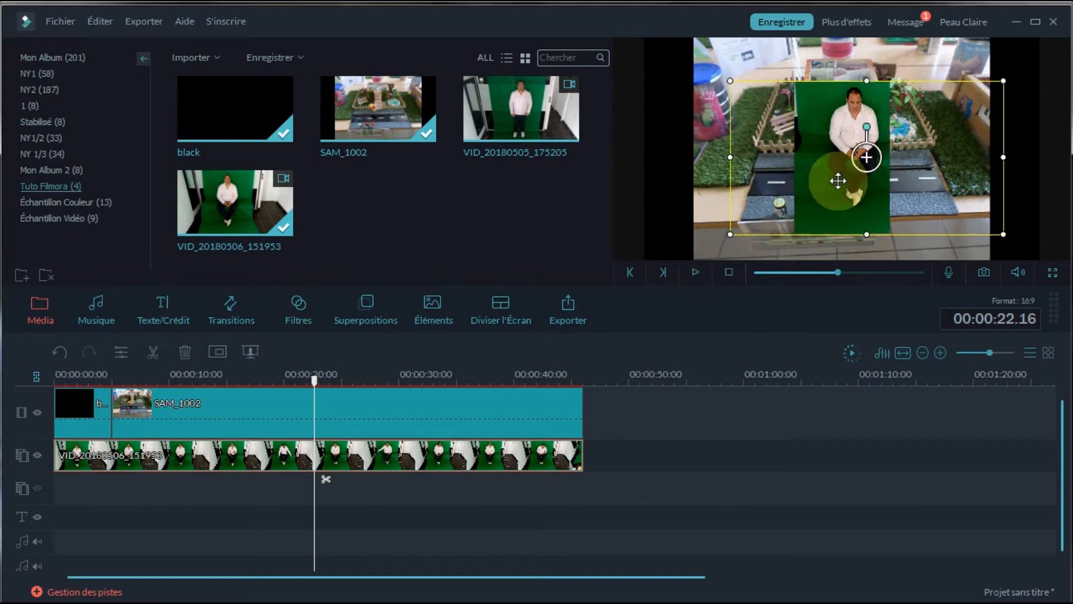
{"action": "left_click_drag", "start_coordinate": [833, 116], "coordinate": [840, 183]}
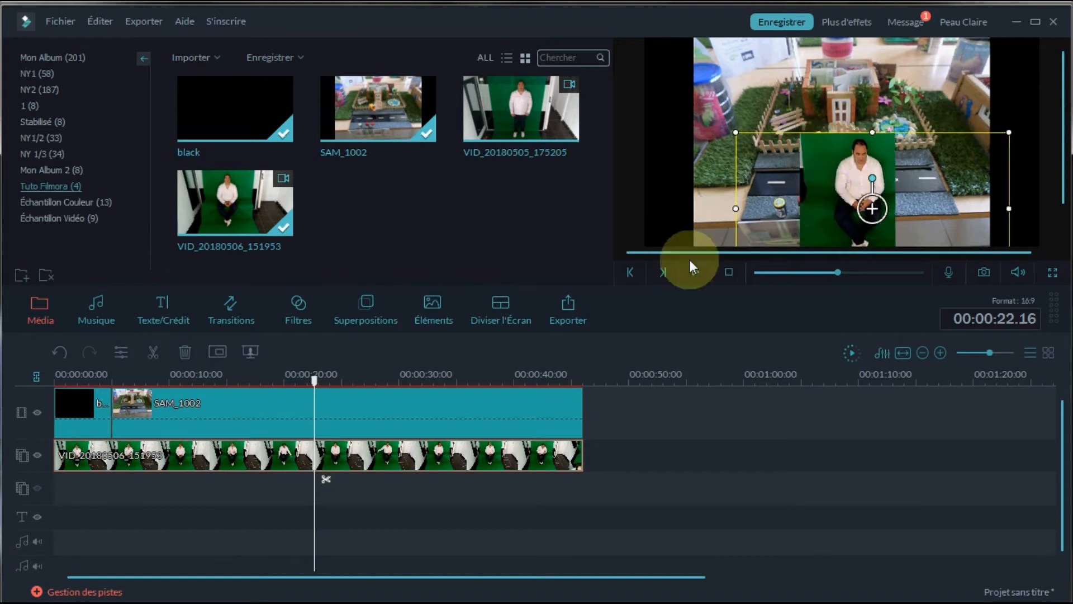
Step: Apply chroma key transparency to the overlay, sampling the green backdrop as the key colour with intensity level 1
{"action": "left_click", "coordinate": [218, 352]}
{"action": "left_click", "coordinate": [283, 107]}
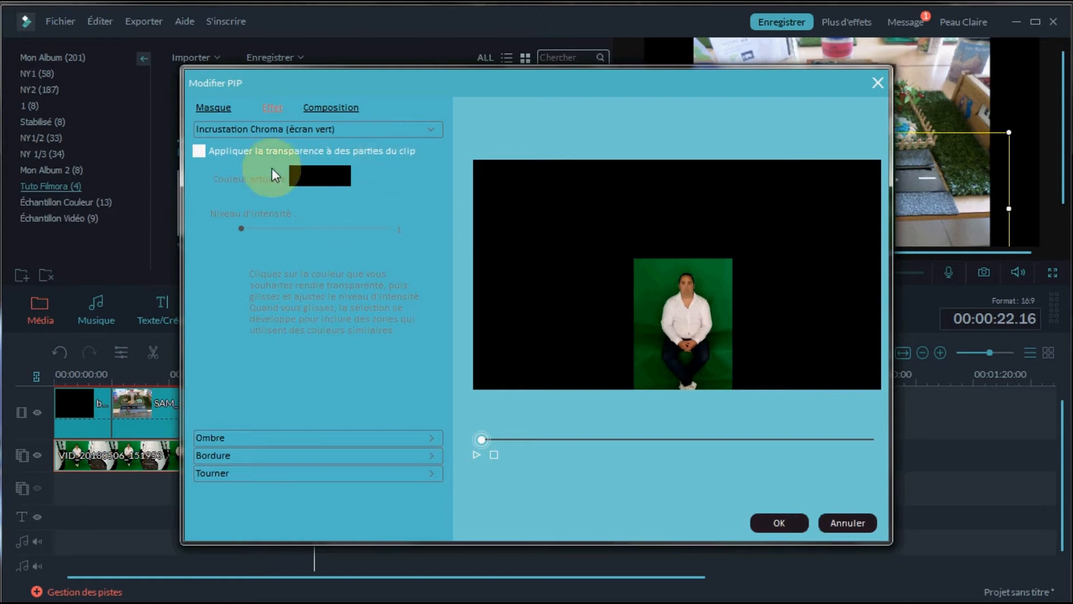
{"action": "left_click", "coordinate": [203, 150]}
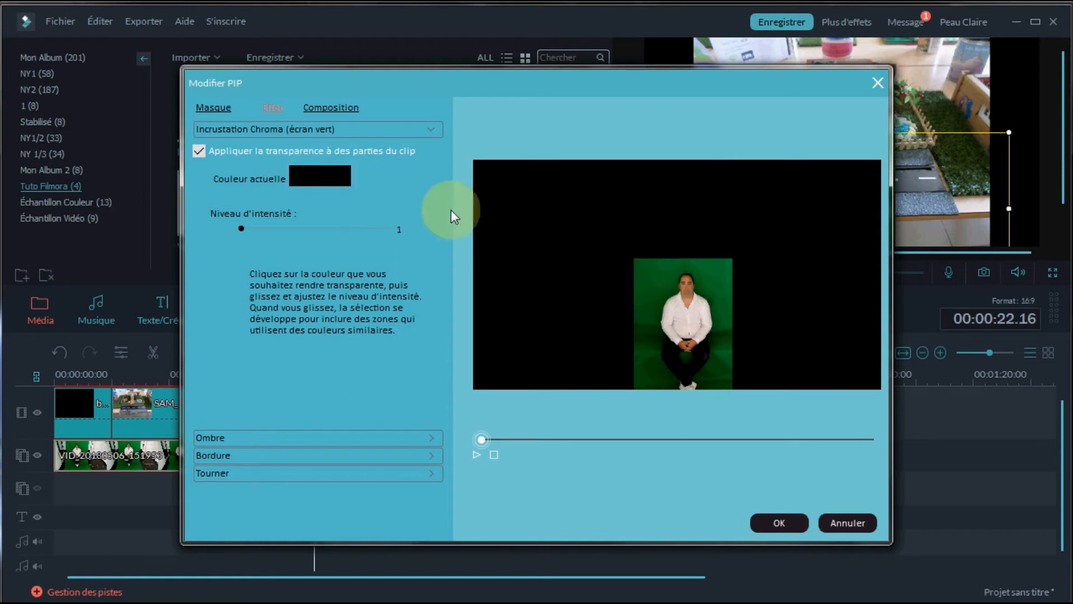
{"action": "left_click", "coordinate": [652, 286]}
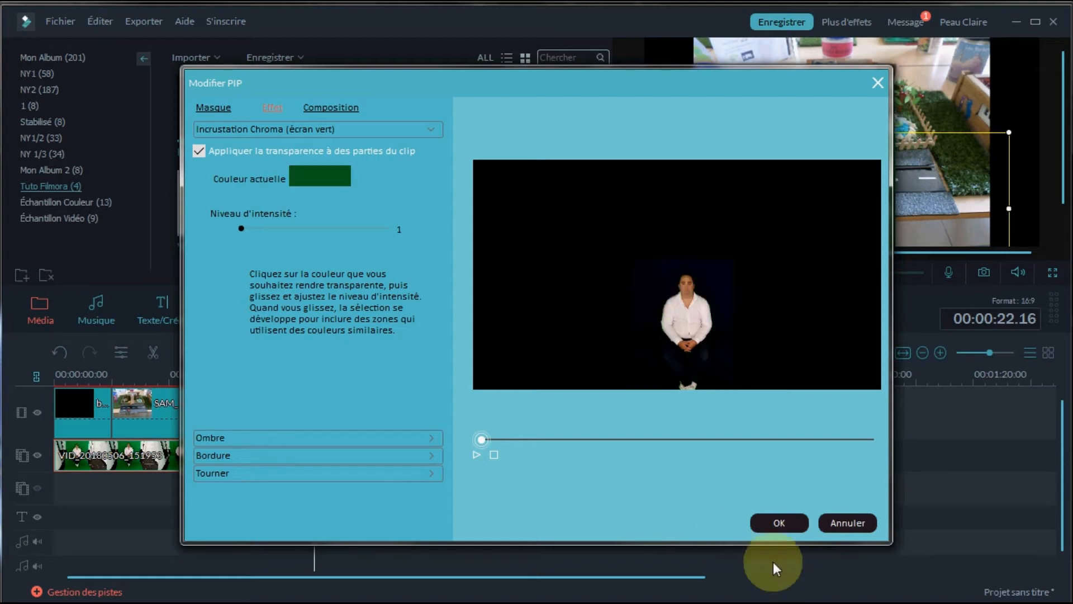
{"action": "left_click", "coordinate": [779, 523]}
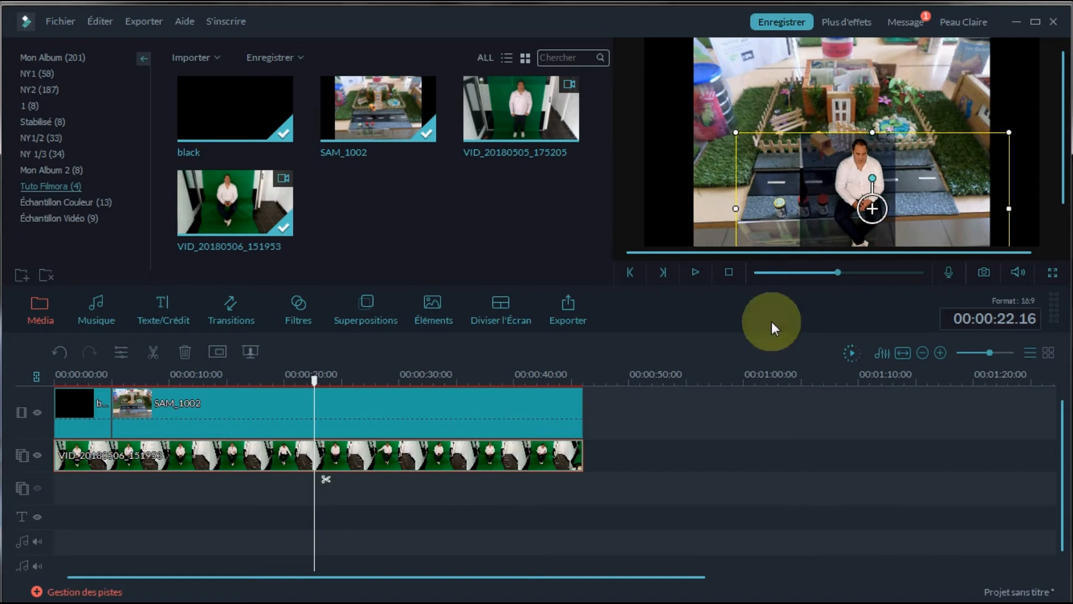
Step: Nudge the keyed overlay slightly right to refine the seated man's position on the photo
{"action": "mouse_move", "coordinate": [905, 186]}
{"action": "left_mouse_down"}
{"action": "mouse_move", "coordinate": [904, 176]}
{"action": "mouse_move", "coordinate": [908, 186]}
{"action": "left_mouse_up"}
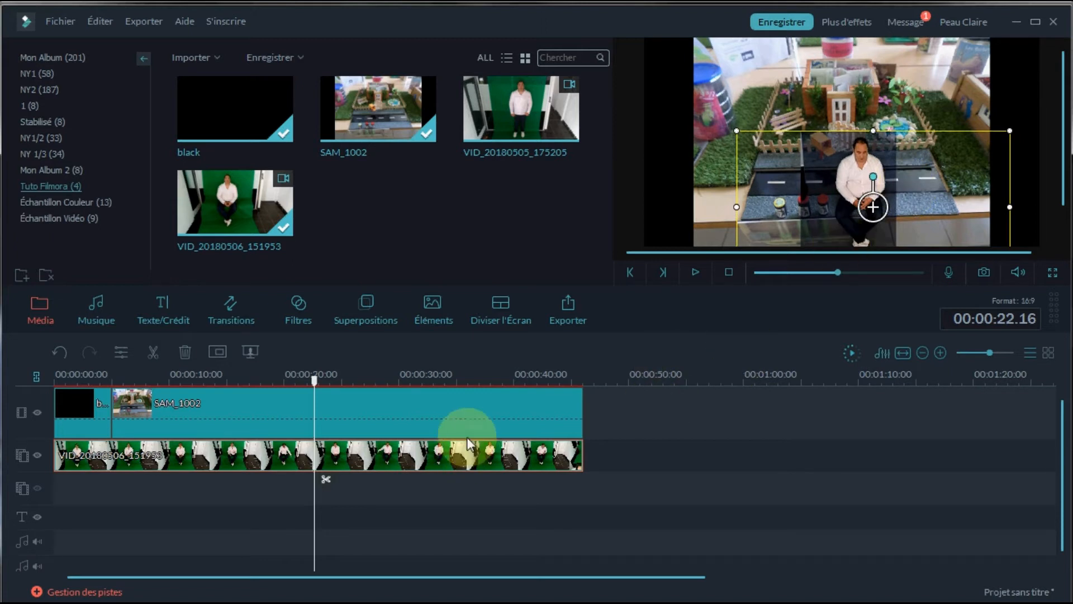
{"action": "left_click_drag", "start_coordinate": [810, 206], "coordinate": [814, 211]}
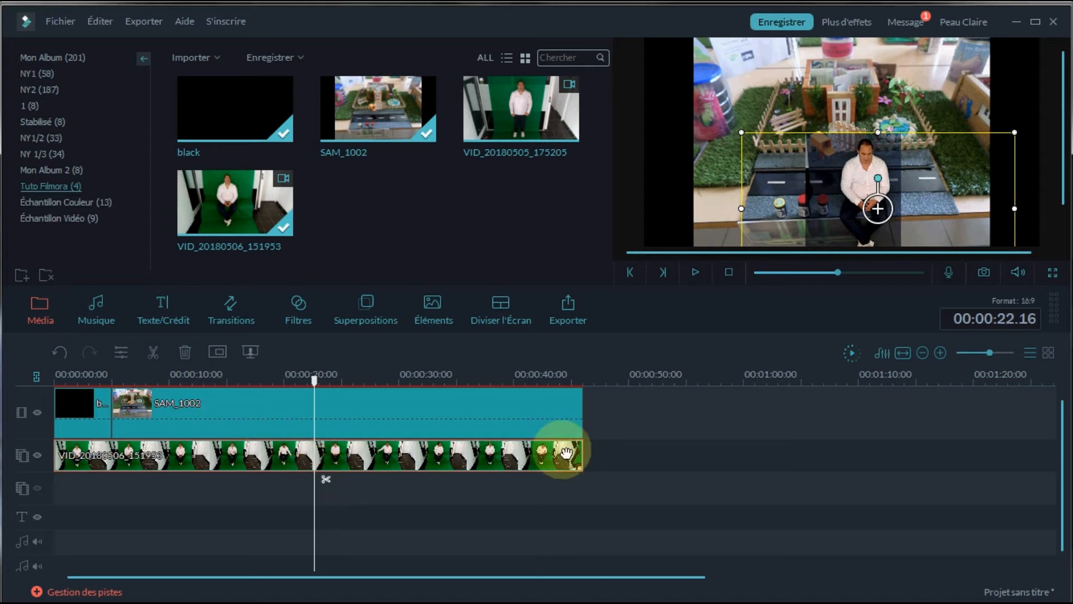
Step: Deselect the overlay and play the keyed composite from 00:00:22.16 to about 00:00:33.20
{"action": "left_click", "coordinate": [642, 464]}
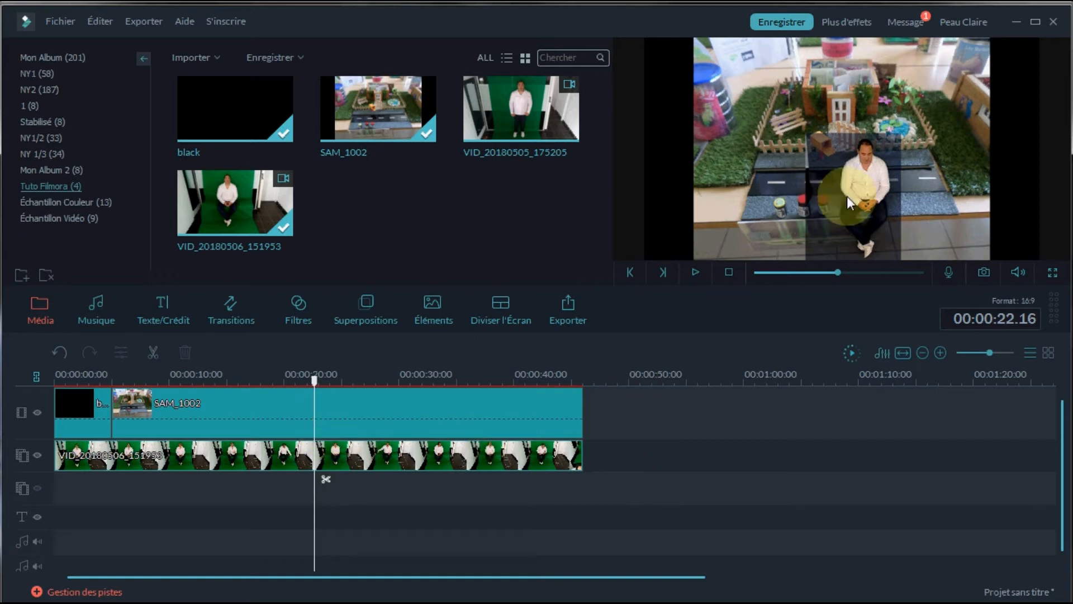
{"action": "left_click", "coordinate": [696, 273]}
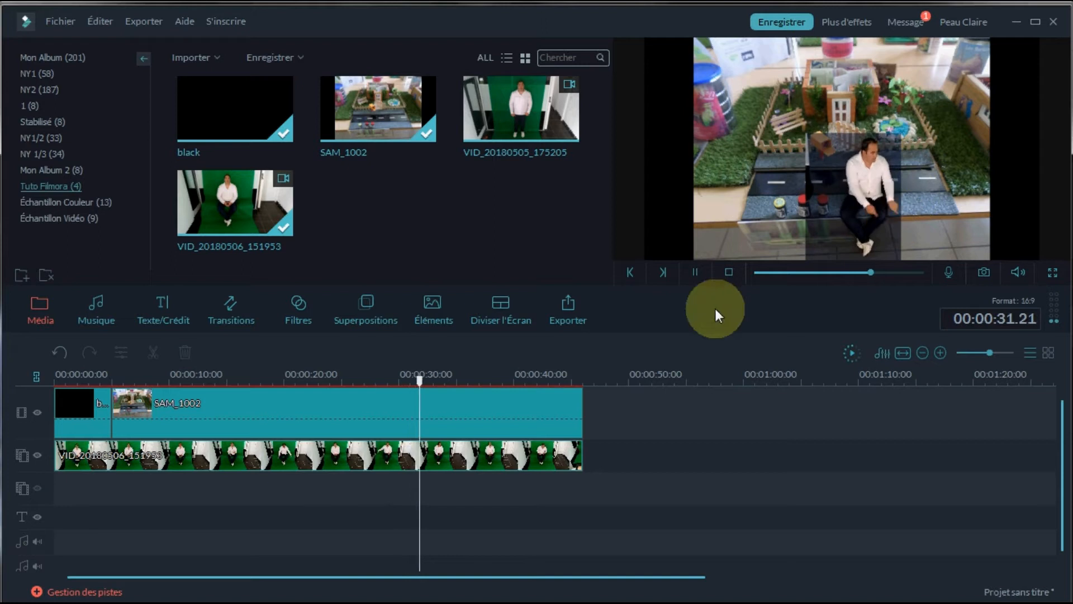
{"action": "left_click", "coordinate": [697, 272]}
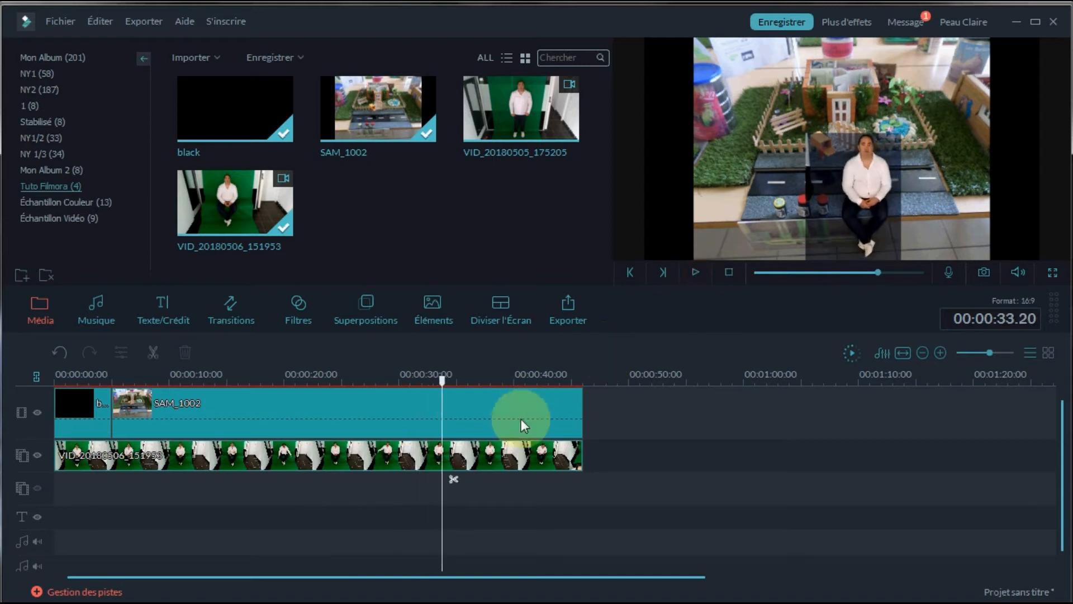
Step: Review the mask settings of the green-screen overlay clip VID_20180506_151953 and keep them as they are
{"action": "left_click", "coordinate": [489, 457]}
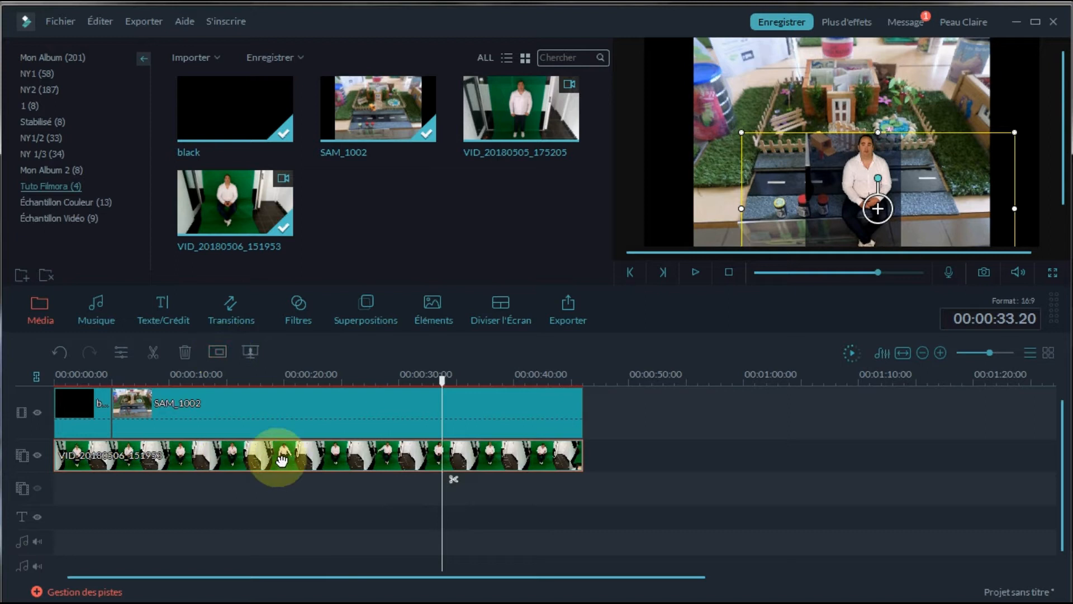
{"action": "left_click", "coordinate": [218, 351]}
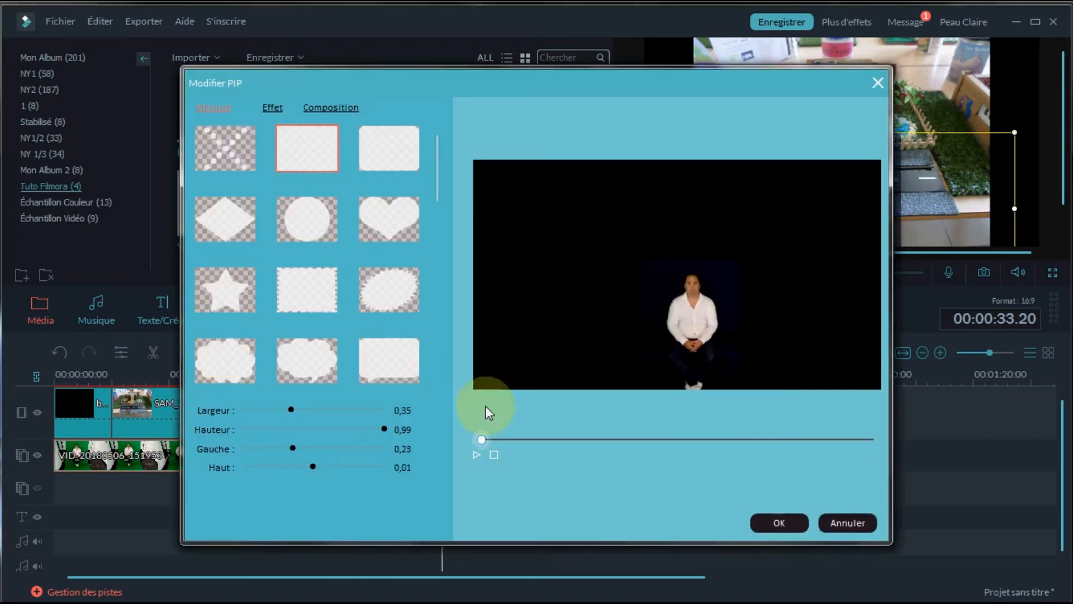
{"action": "left_click", "coordinate": [781, 523]}
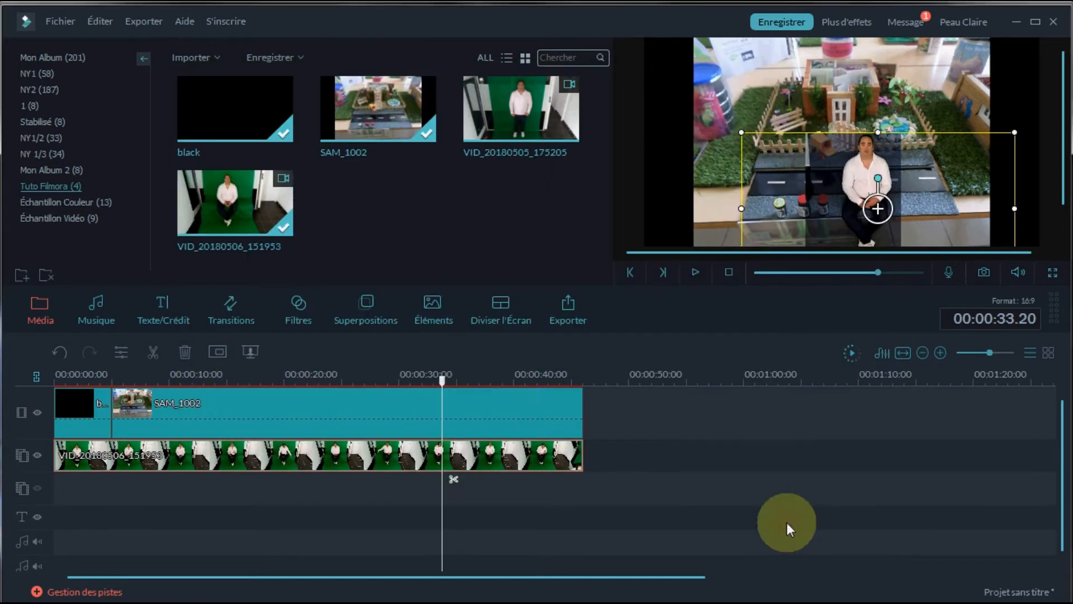
Step: Move the green-screen overlay clip along its track to start at 00:00:05.00, aligned with the start of the SAM_1002 photo
{"action": "left_click", "coordinate": [495, 414]}
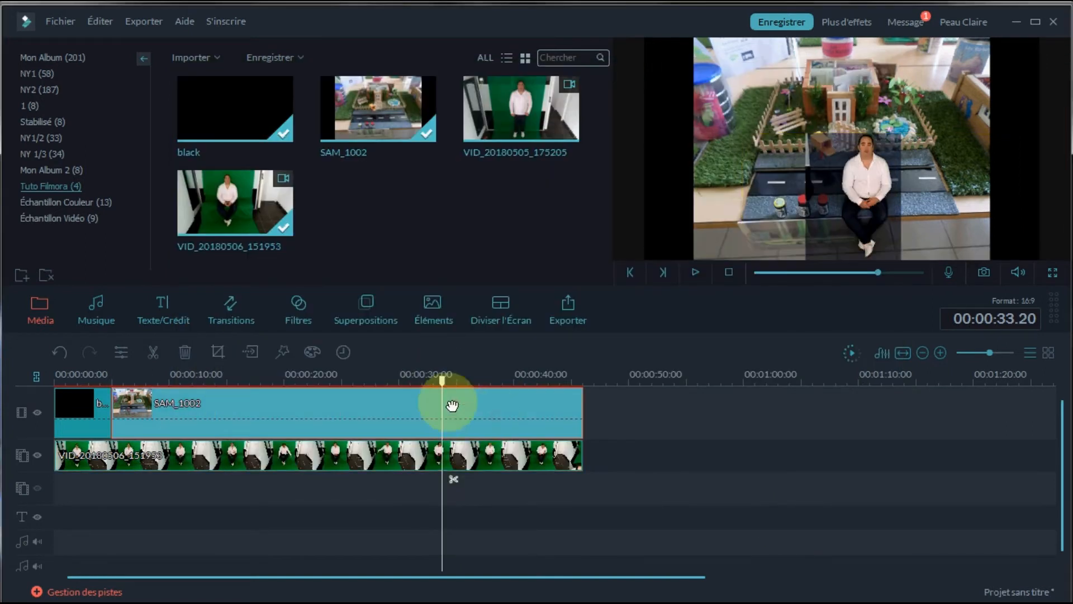
{"action": "left_click", "coordinate": [84, 427]}
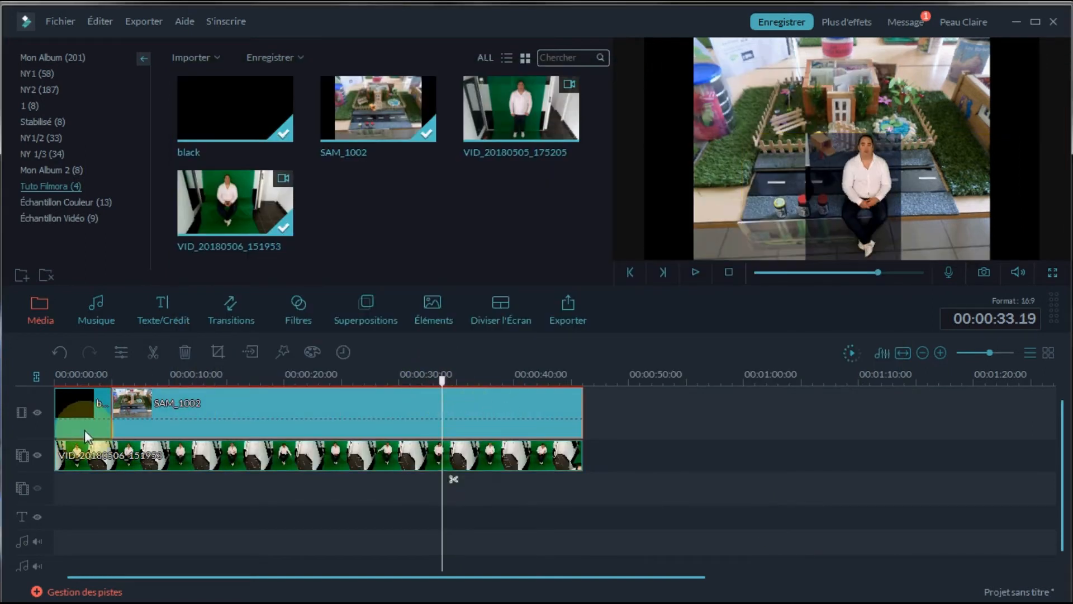
{"action": "left_click_drag", "start_coordinate": [102, 455], "coordinate": [157, 461]}
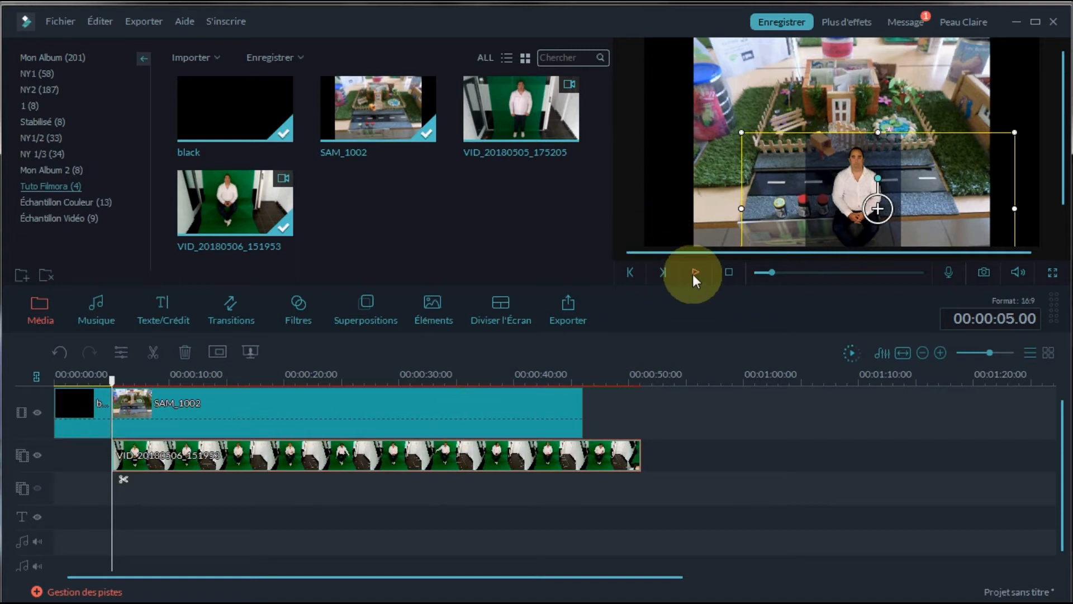
Step: Reposition the overlay slightly so the seated man sits over the road, previewing from 00:00:05.00 to 00:00:07.01
{"action": "mouse_move", "coordinate": [859, 182]}
{"action": "left_mouse_down"}
{"action": "mouse_move", "coordinate": [859, 170]}
{"action": "mouse_move", "coordinate": [822, 239]}
{"action": "mouse_move", "coordinate": [851, 197]}
{"action": "left_mouse_up"}
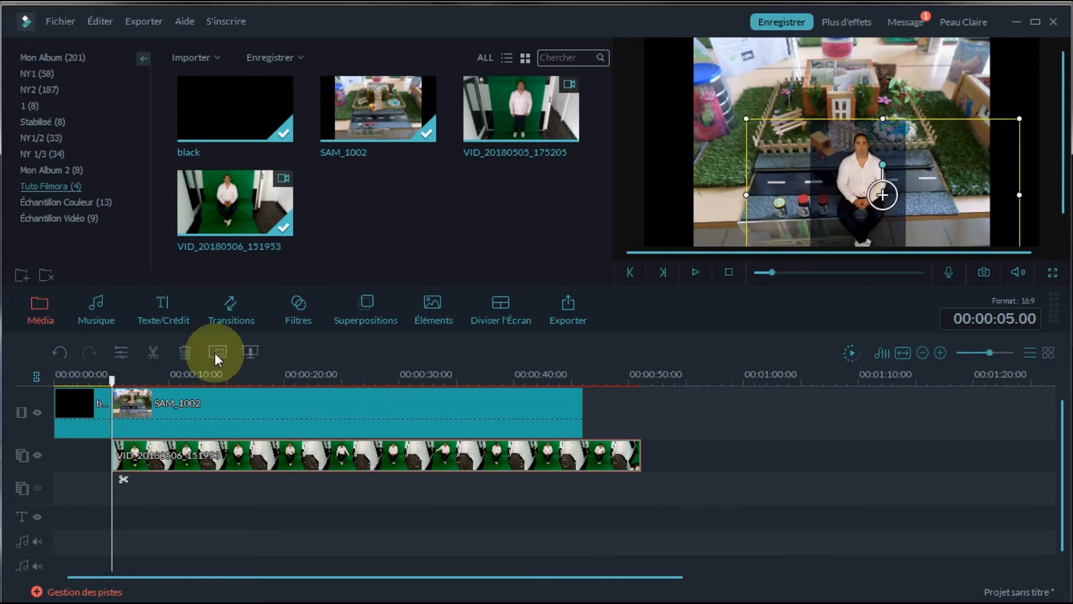
{"action": "left_click", "coordinate": [696, 273]}
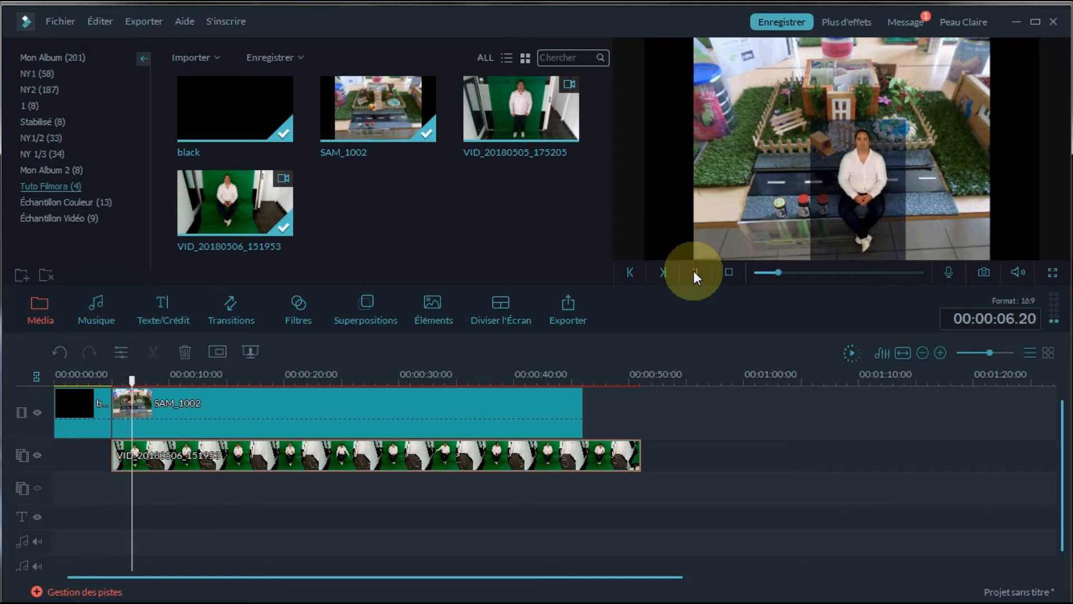
{"action": "left_click", "coordinate": [695, 273]}
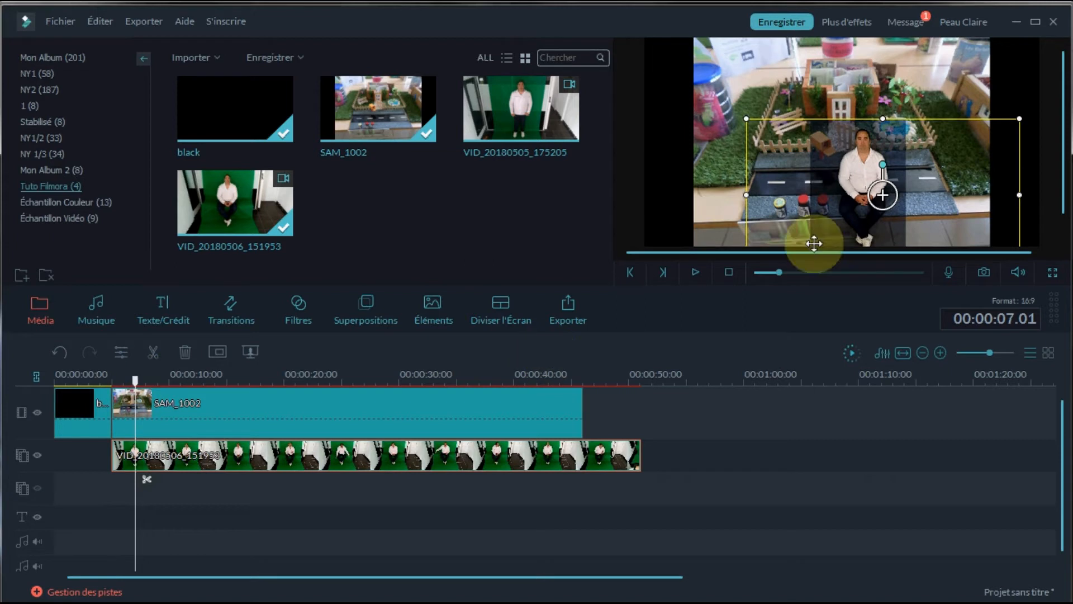
{"action": "left_click_drag", "start_coordinate": [854, 160], "coordinate": [857, 165]}
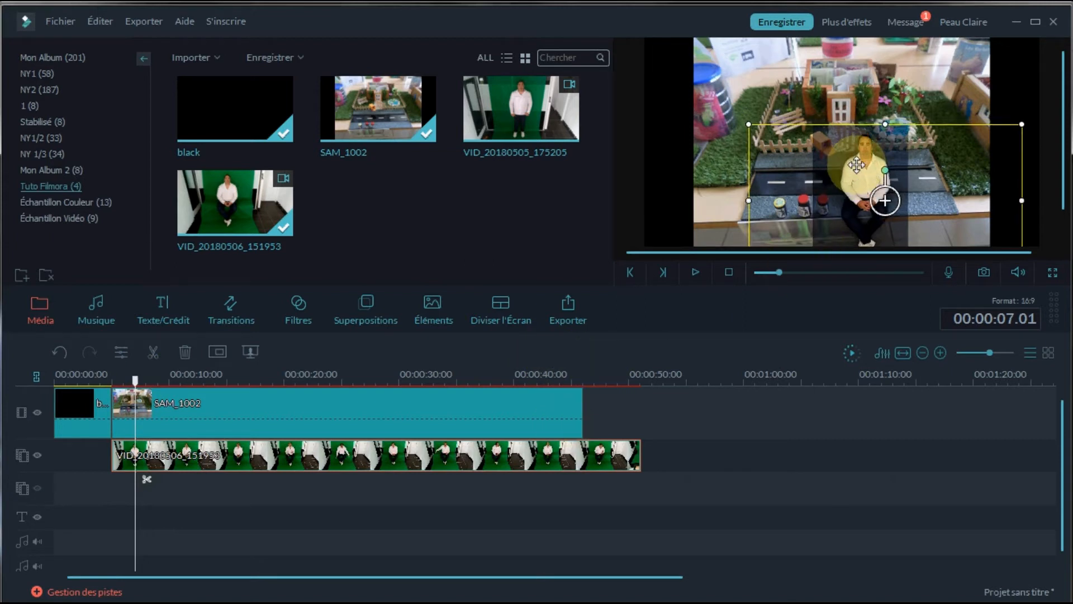
Step: Split the overlay and the SAM_1002 photo at 00:00:07.01 and delete the short pieces before the cut
{"action": "left_click", "coordinate": [154, 354]}
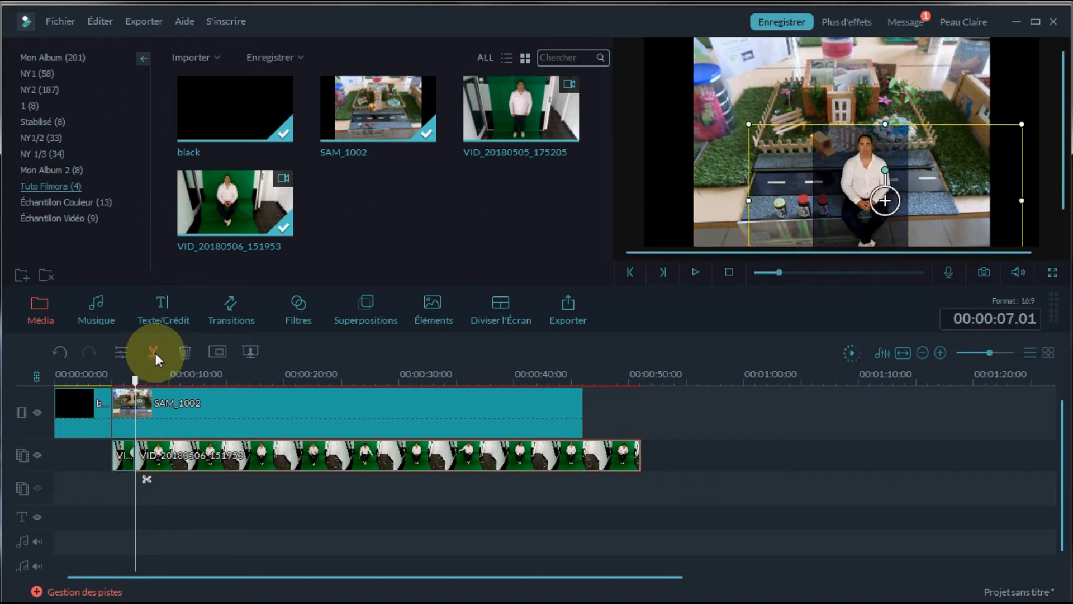
{"action": "left_click", "coordinate": [131, 428]}
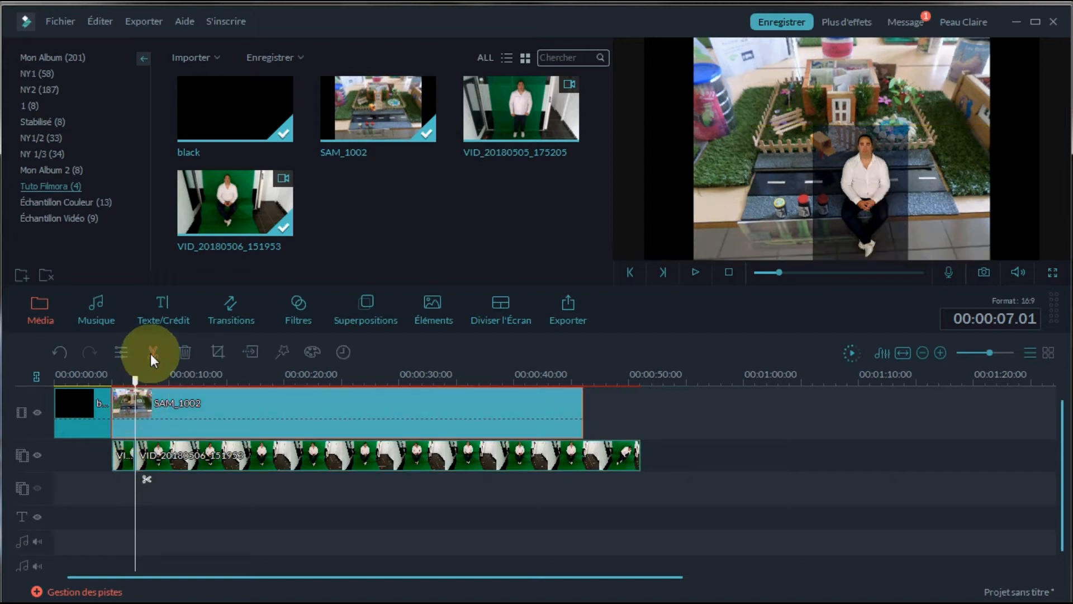
{"action": "left_click", "coordinate": [149, 354]}
{"action": "left_click", "coordinate": [124, 444]}
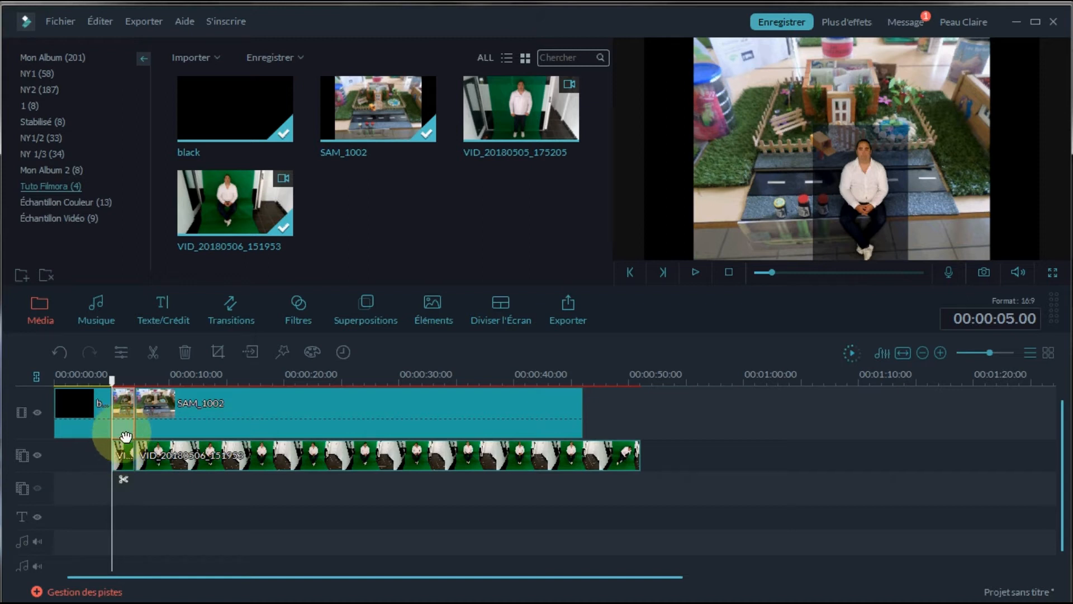
{"action": "left_click", "coordinate": [185, 352]}
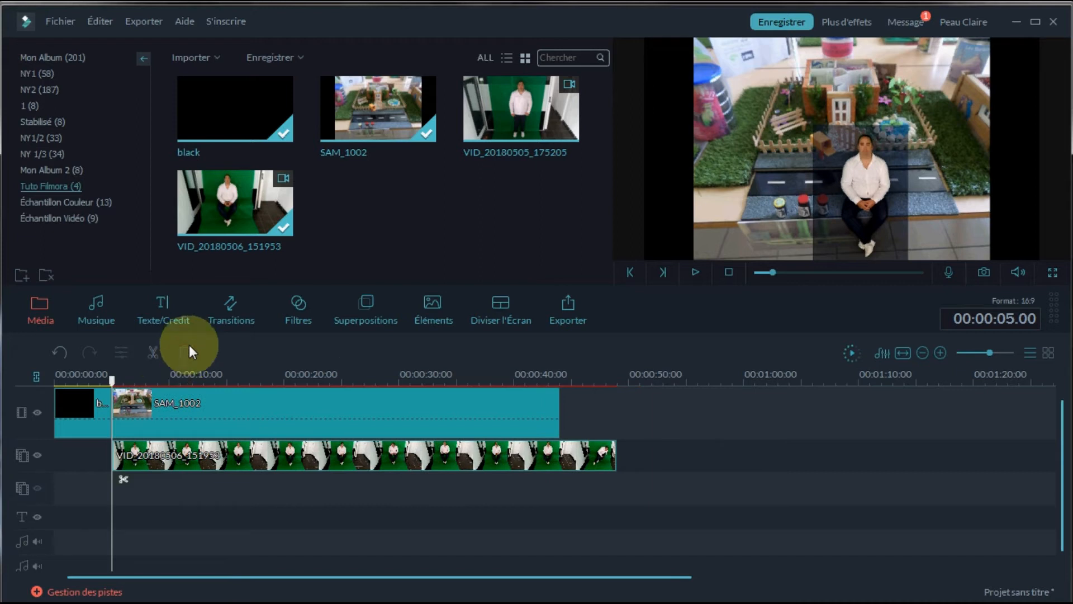
Step: Play the trimmed composite from 00:00:05.00 to about 00:00:18.23 to check the overlay's mask area
{"action": "left_click", "coordinate": [698, 272]}
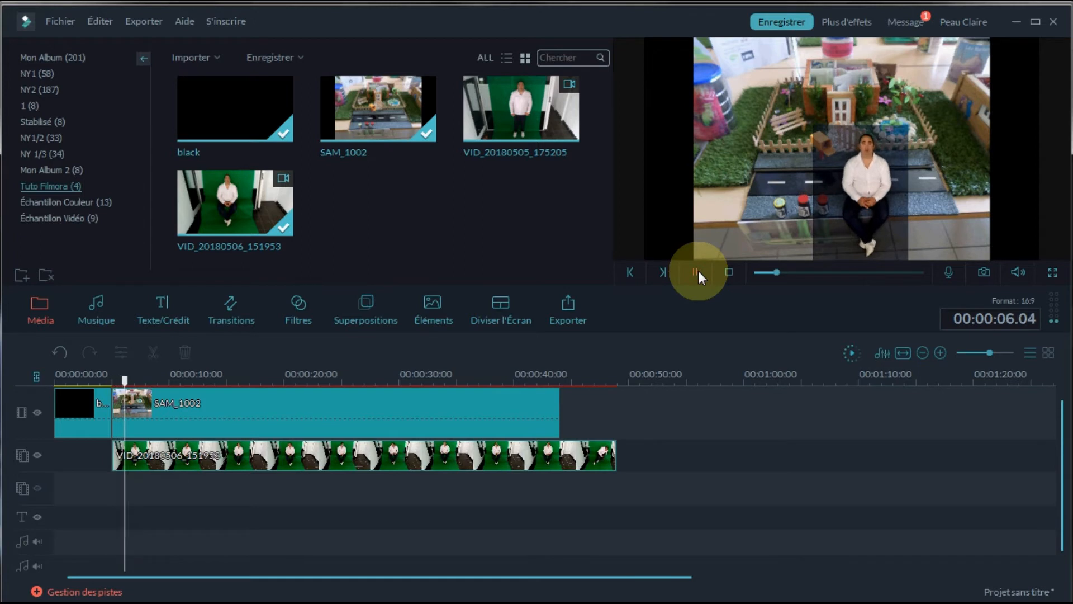
{"action": "left_click", "coordinate": [698, 272]}
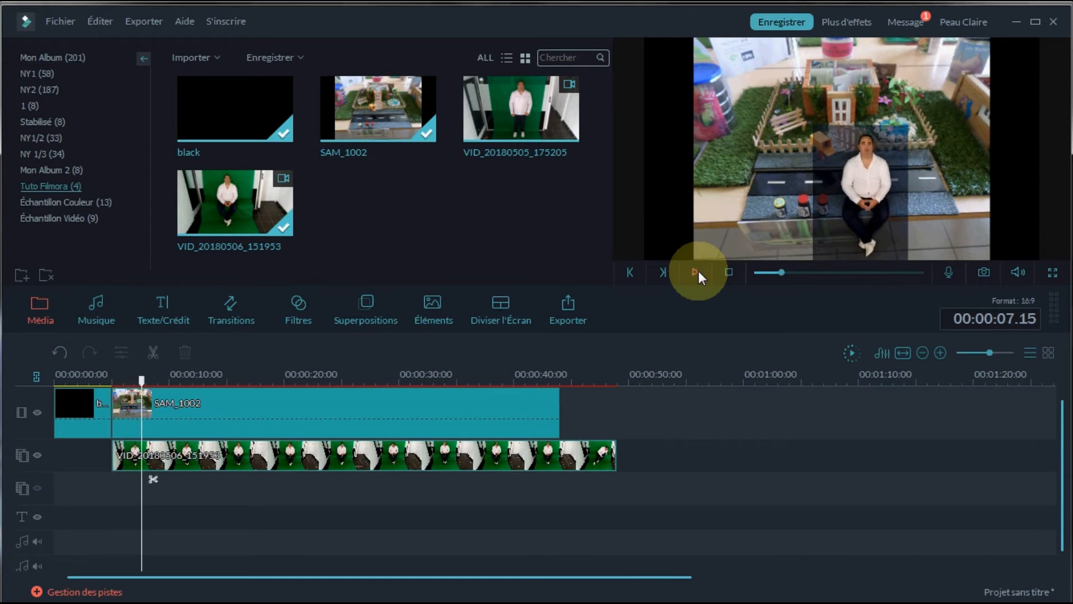
{"action": "left_click", "coordinate": [697, 272]}
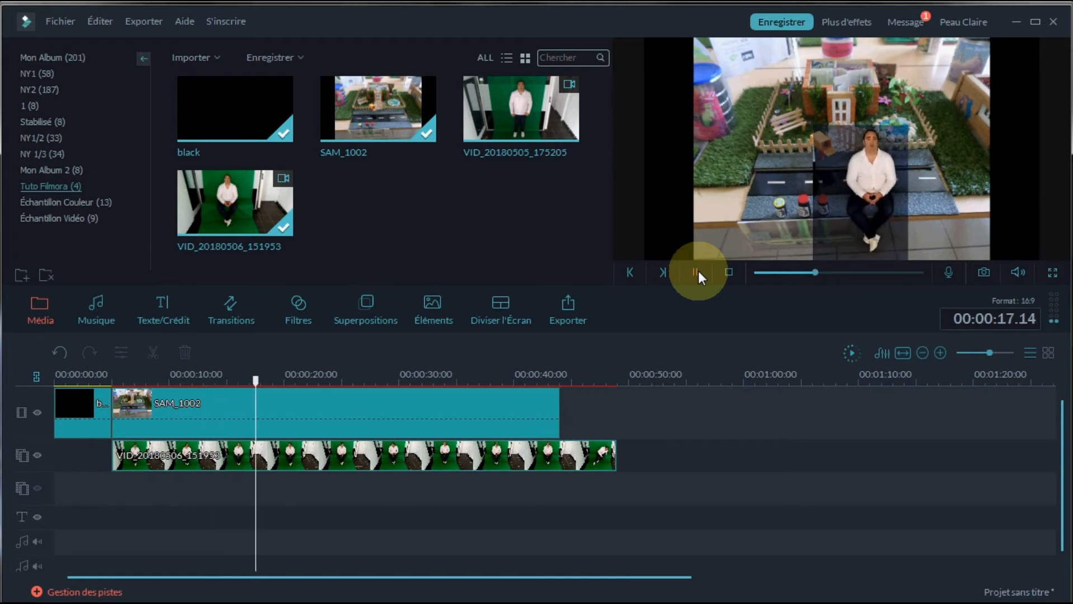
{"action": "left_click", "coordinate": [697, 272]}
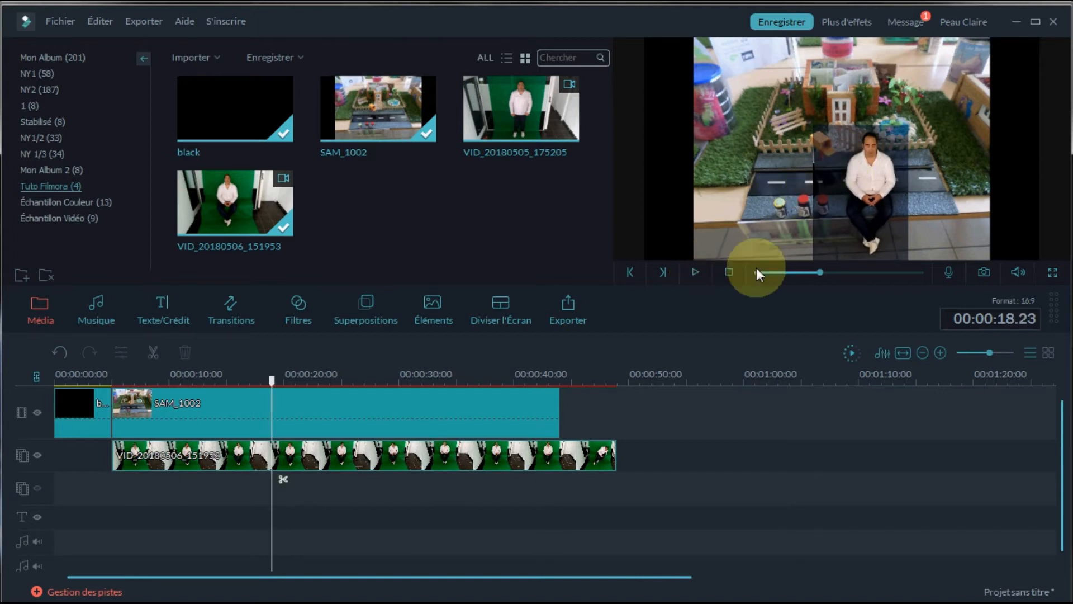
Step: Narrow the overlay's rectangular mask at 00:00:14.01 to a width of 0,27 with a left offset of 0,28
{"action": "left_click_drag", "start_coordinate": [272, 380], "coordinate": [218, 385]}
{"action": "left_click_drag", "start_coordinate": [218, 382], "coordinate": [184, 391]}
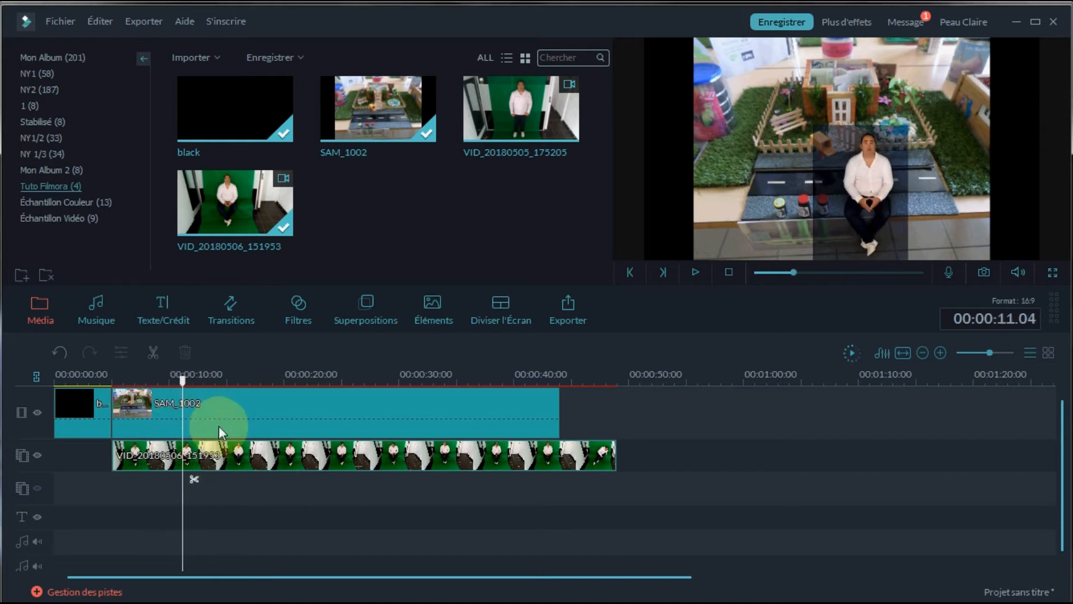
{"action": "left_click", "coordinate": [211, 450]}
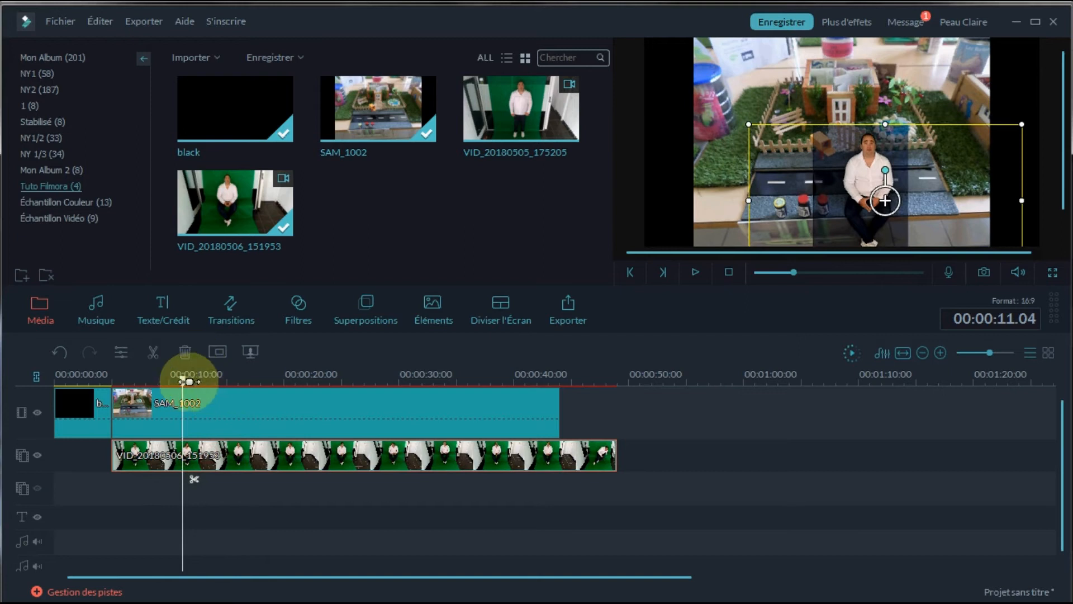
{"action": "left_click_drag", "start_coordinate": [182, 382], "coordinate": [215, 384]}
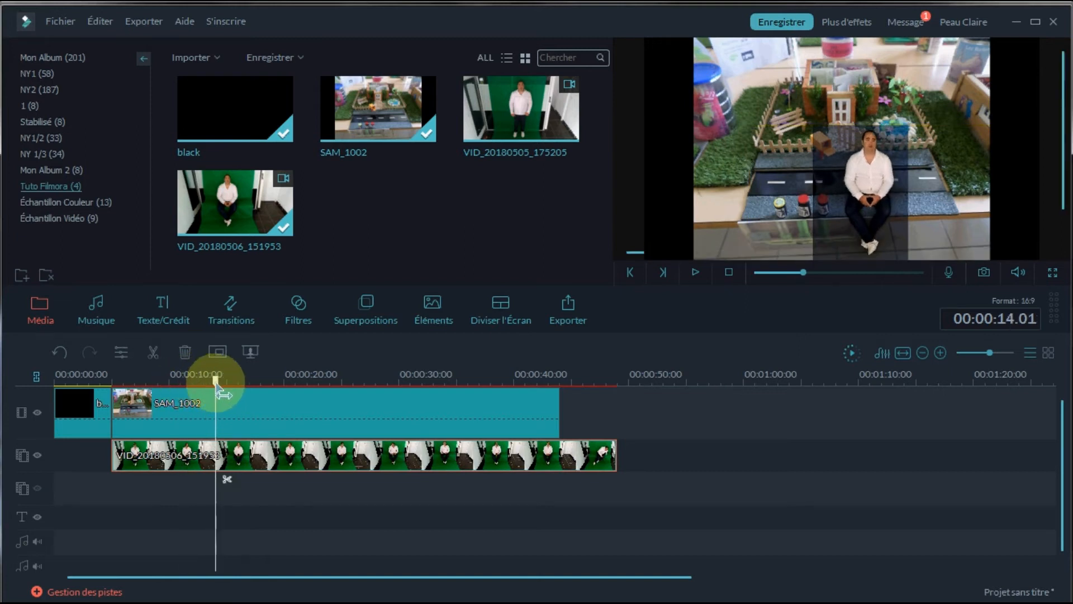
{"action": "left_click", "coordinate": [226, 450]}
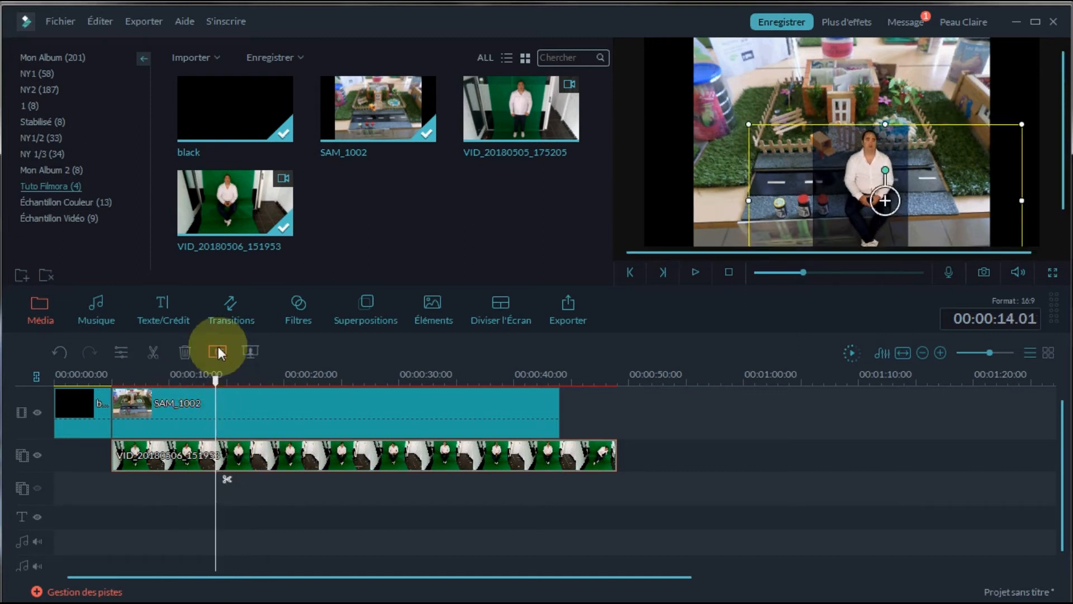
{"action": "left_click", "coordinate": [218, 352]}
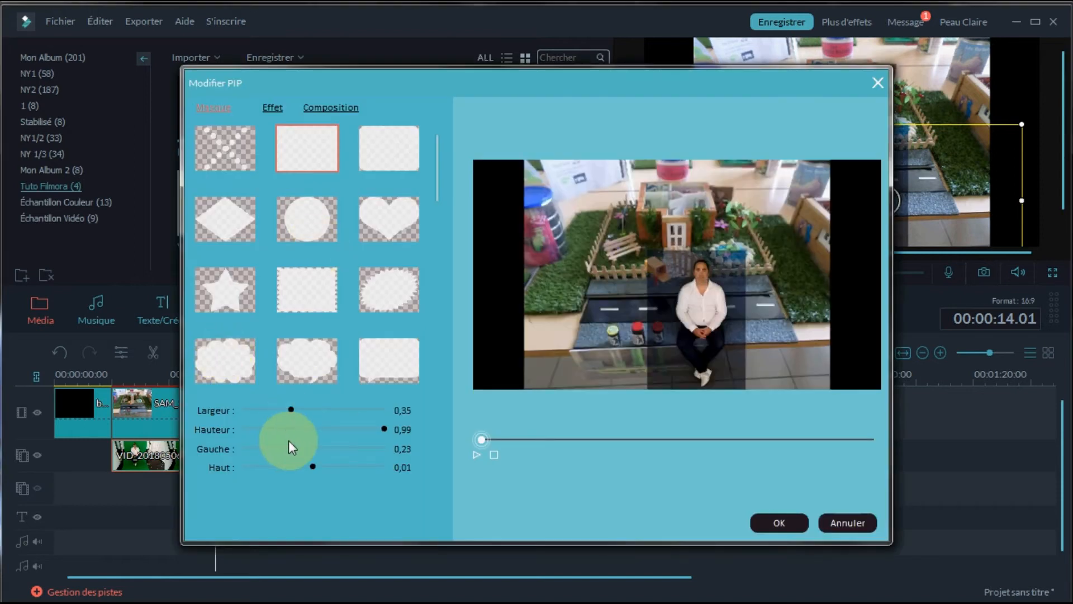
{"action": "left_click", "coordinate": [292, 409]}
{"action": "left_click_drag", "start_coordinate": [294, 408], "coordinate": [280, 407]}
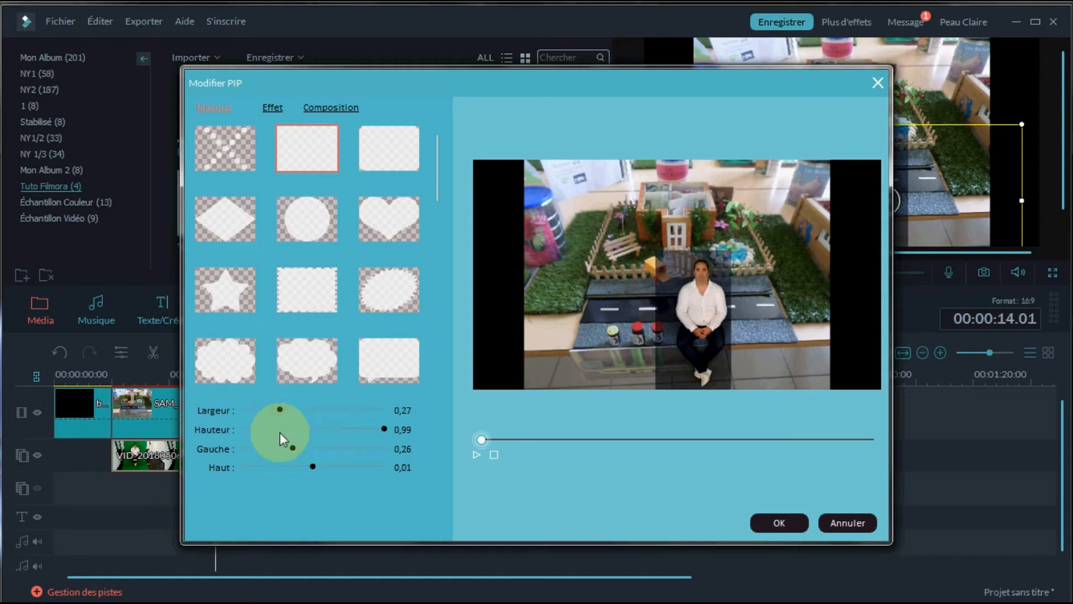
{"action": "left_click_drag", "start_coordinate": [294, 447], "coordinate": [299, 449]}
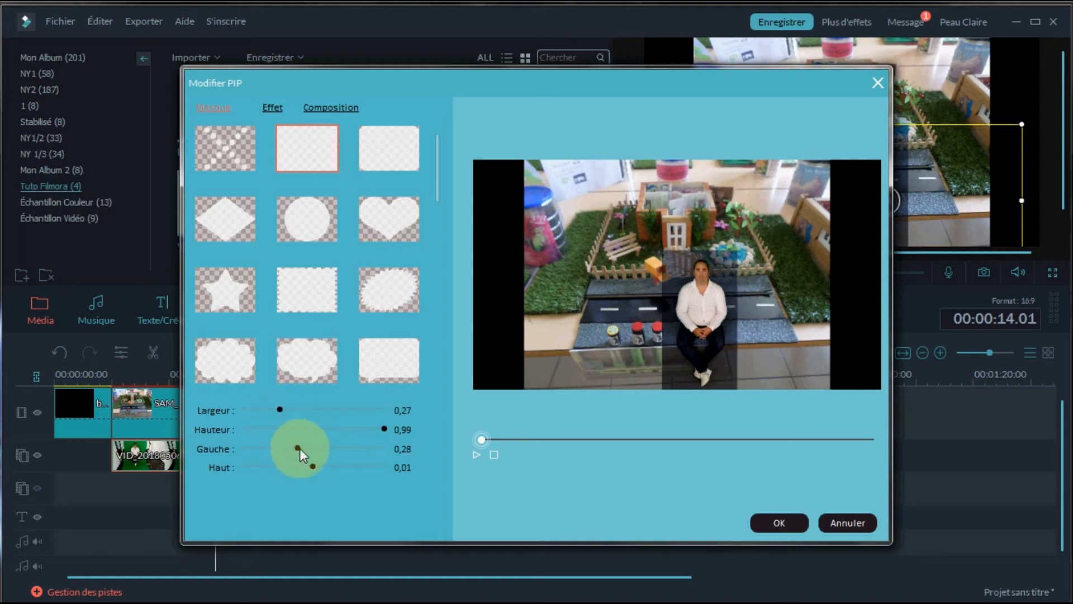
{"action": "left_click", "coordinate": [770, 525]}
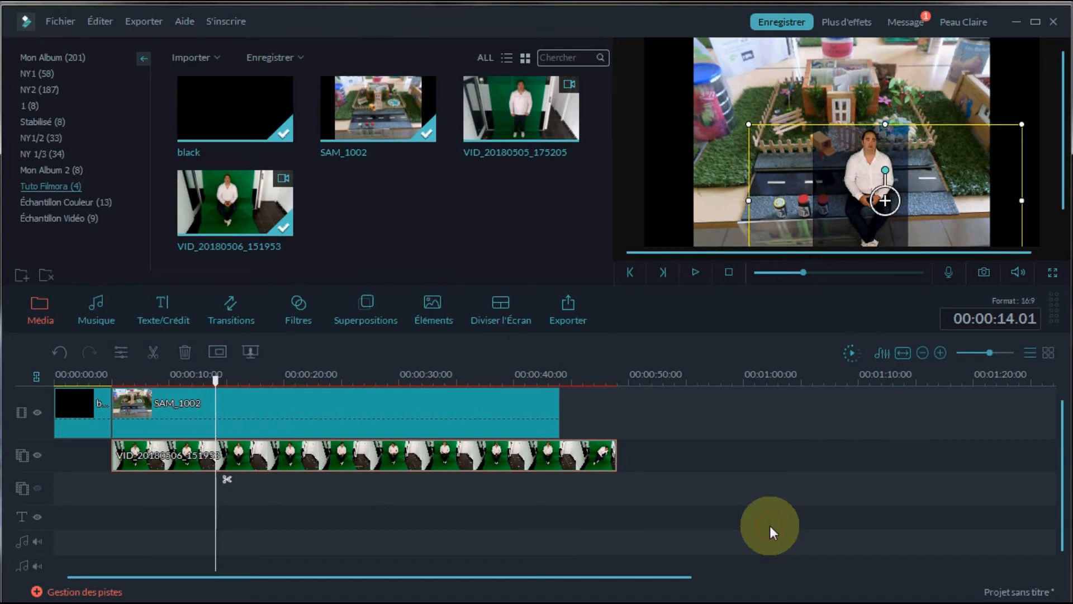
Step: Preview the narrower mask from 00:00:14.01 and split the overlay clip at 00:00:20.10, where the man leans sideways
{"action": "left_click", "coordinate": [696, 274]}
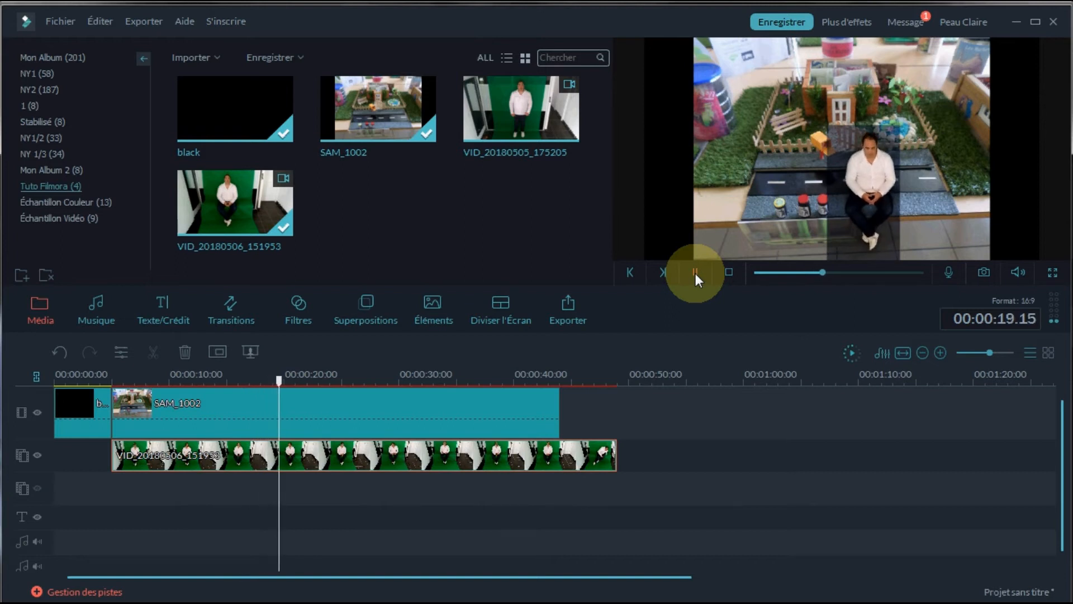
{"action": "left_click", "coordinate": [696, 272]}
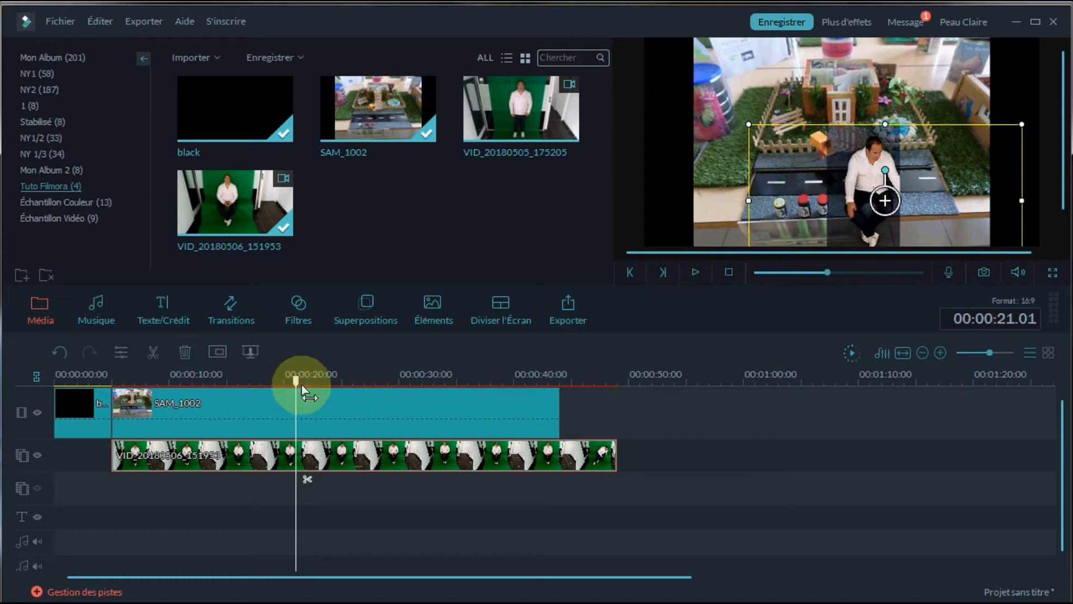
{"action": "left_click_drag", "start_coordinate": [295, 386], "coordinate": [287, 386]}
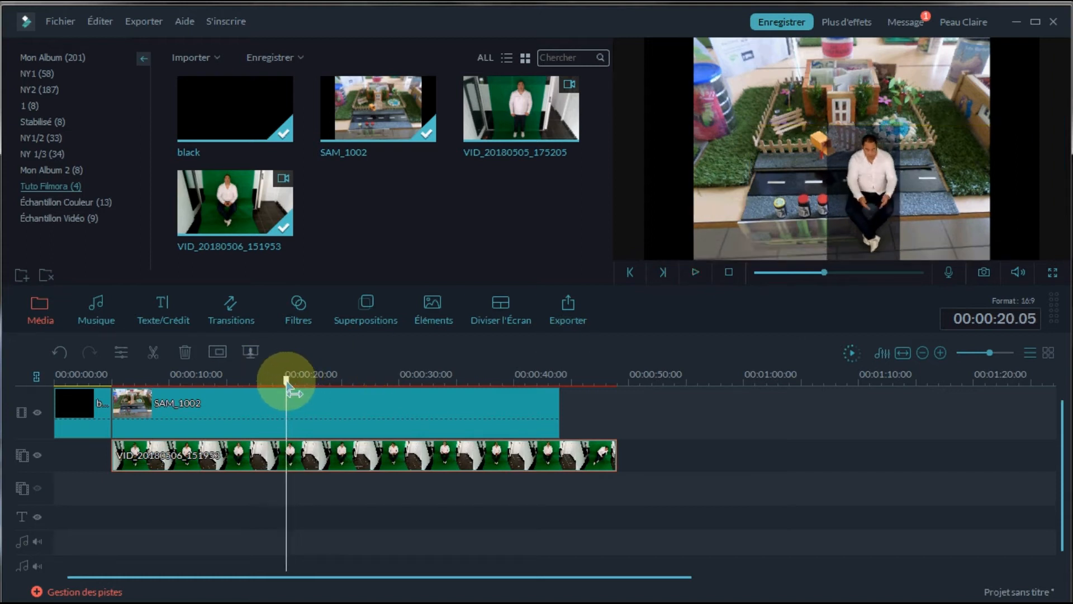
{"action": "left_click_drag", "start_coordinate": [287, 384], "coordinate": [290, 385]}
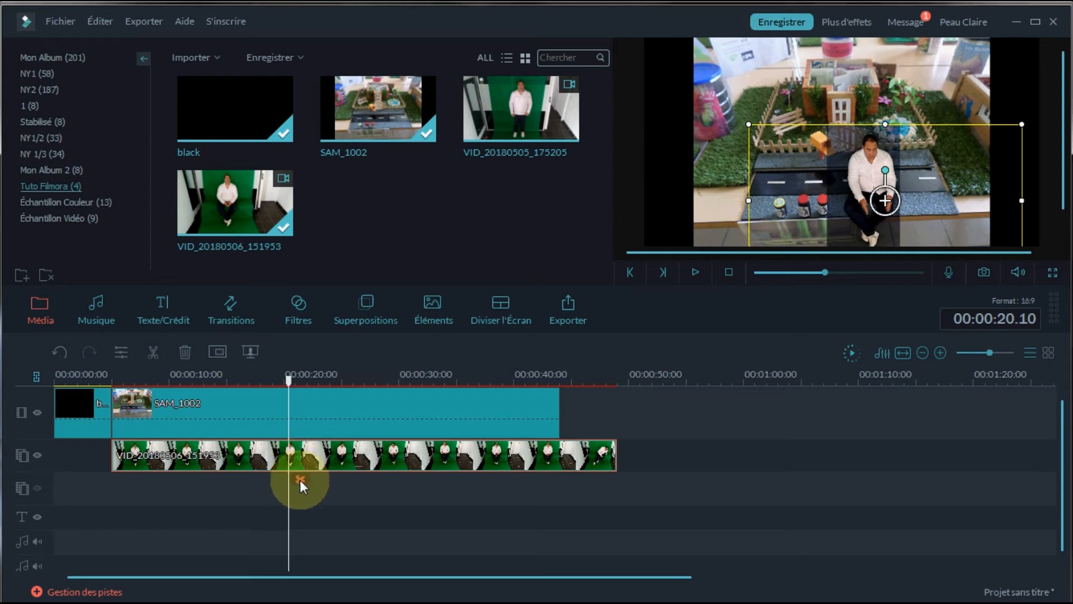
{"action": "left_click", "coordinate": [300, 480]}
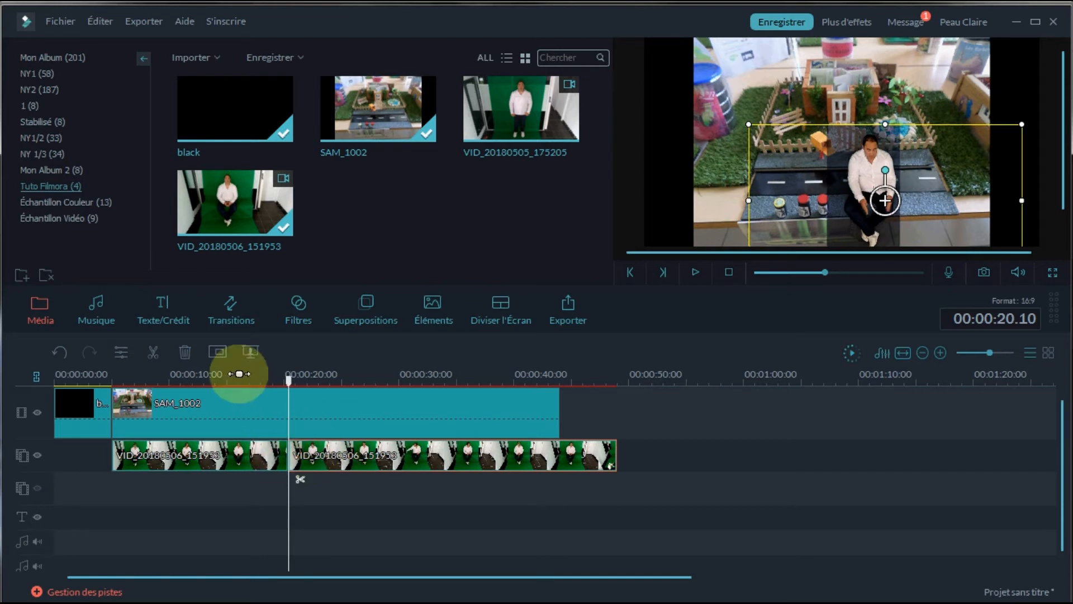
Step: Set the mask's left offset to 0,32 on the overlay piece after 00:00:20.10 and start playback to check it
{"action": "left_click", "coordinate": [220, 350]}
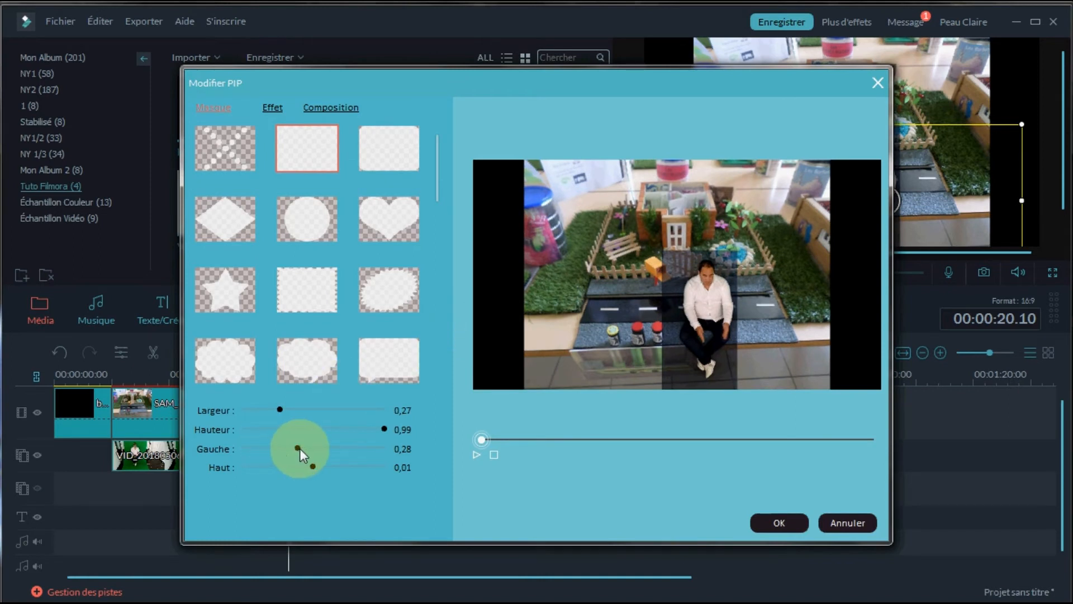
{"action": "left_click_drag", "start_coordinate": [299, 448], "coordinate": [304, 448]}
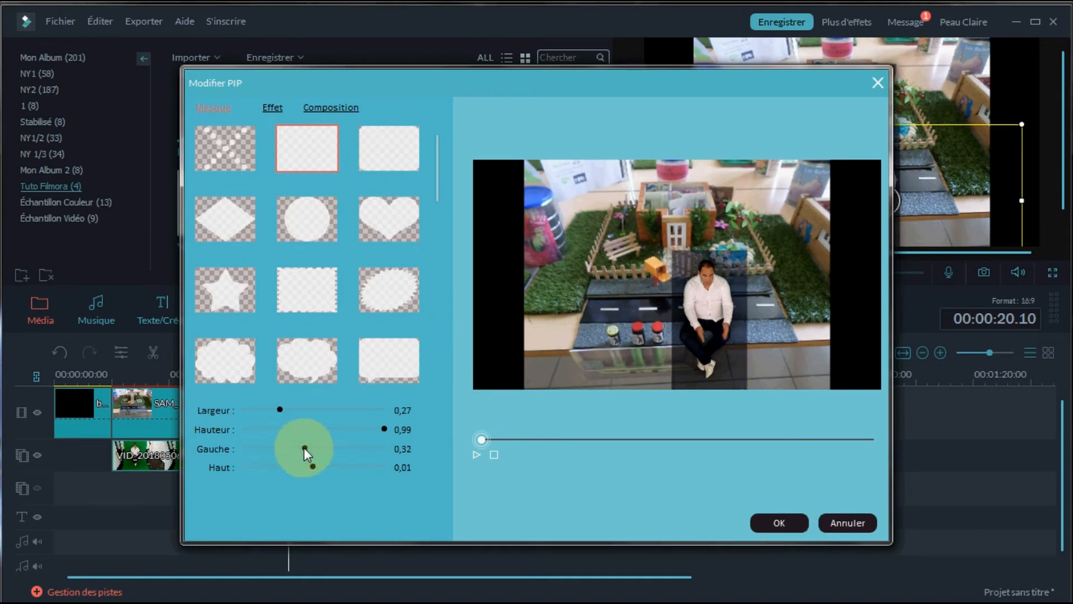
{"action": "left_click", "coordinate": [770, 526]}
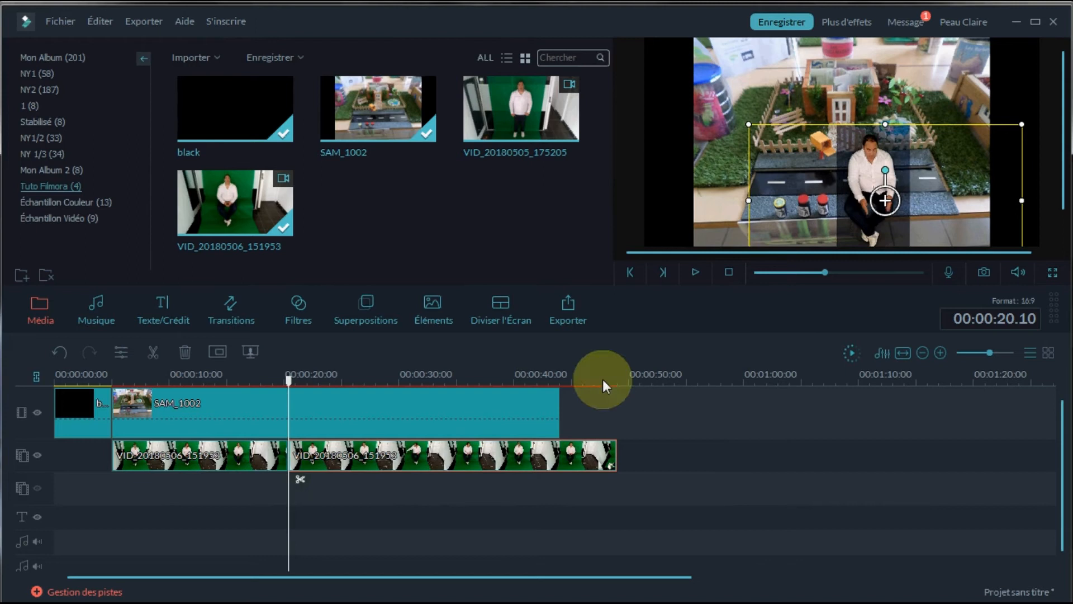
{"action": "left_click", "coordinate": [695, 271]}
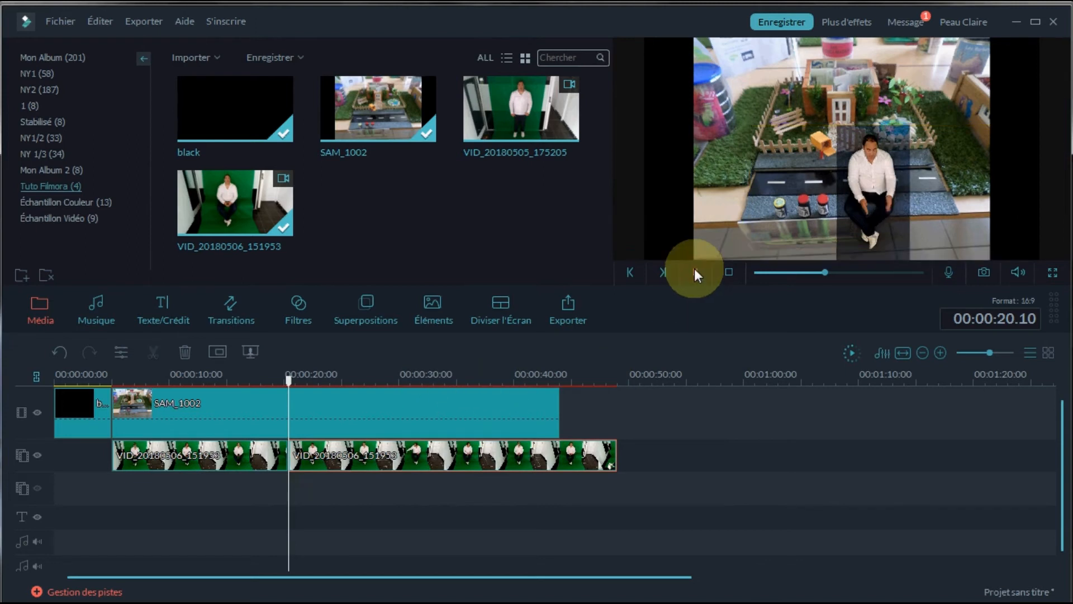
Step: Widen the mask to 0,33 with a left offset of 0,29 on the overlay piece after 00:00:20.10
{"action": "left_click", "coordinate": [694, 269]}
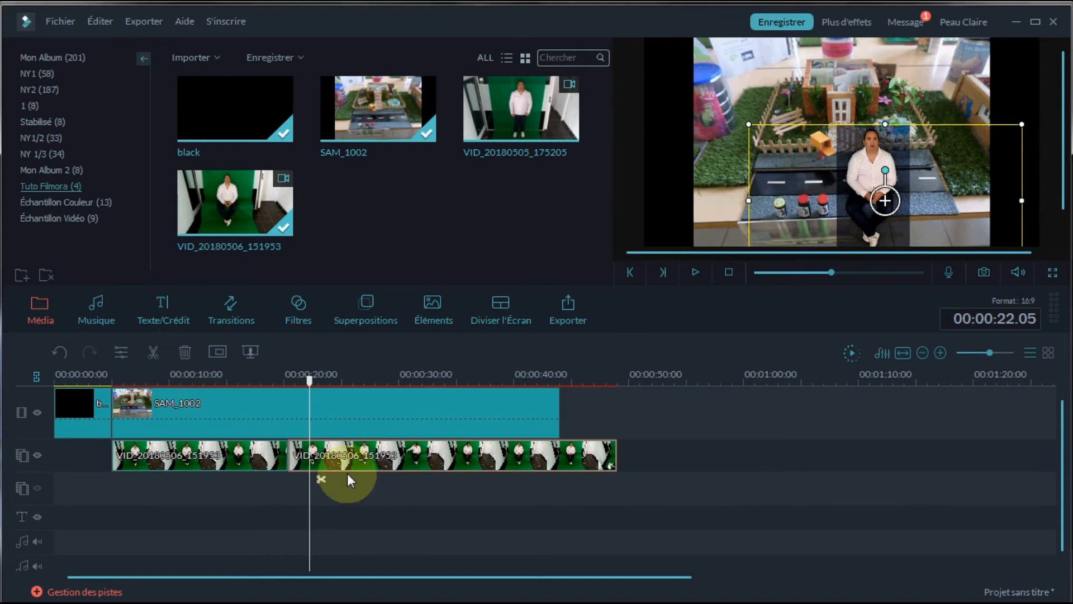
{"action": "left_click", "coordinate": [216, 352]}
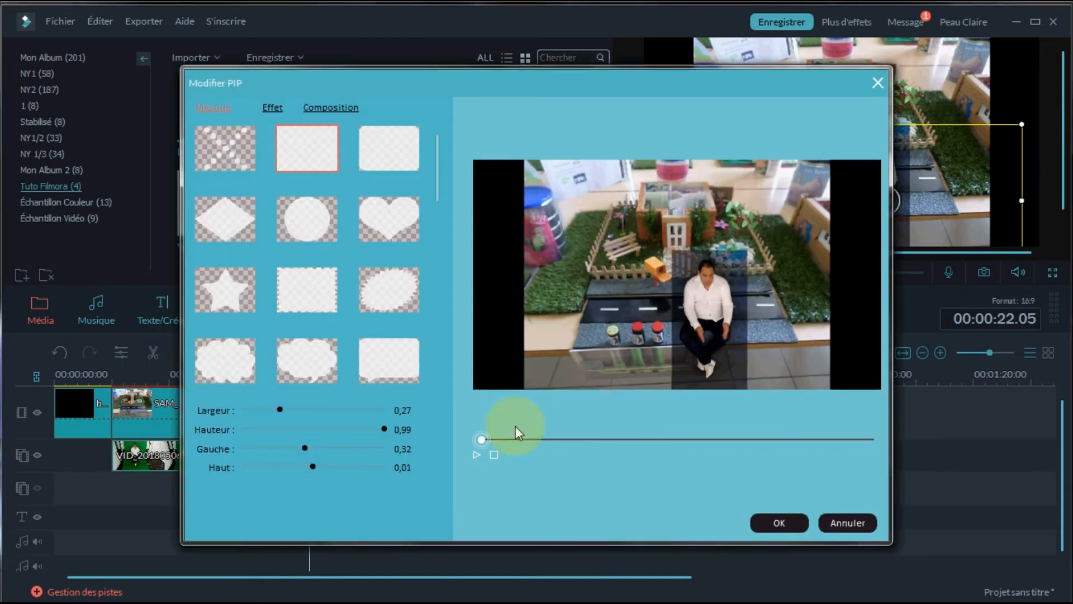
{"action": "left_click_drag", "start_coordinate": [280, 408], "coordinate": [289, 408]}
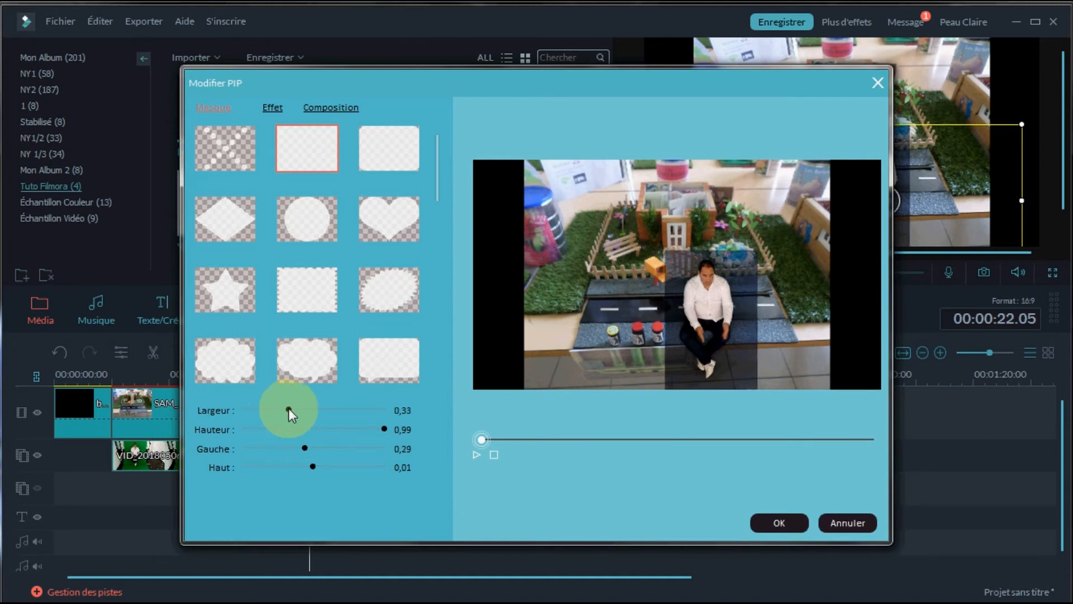
{"action": "left_click", "coordinate": [778, 522]}
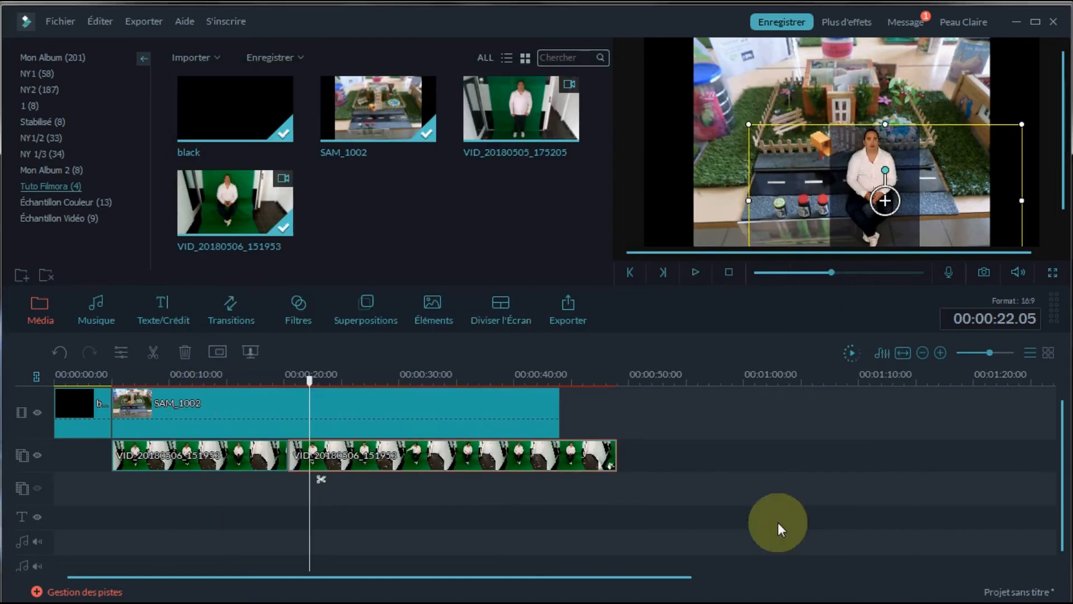
Step: Preview the widened mask from 00:00:20.05 and split the overlay at 00:00:28.06, just before the man's arm reaches the mask edge
{"action": "left_click", "coordinate": [697, 268]}
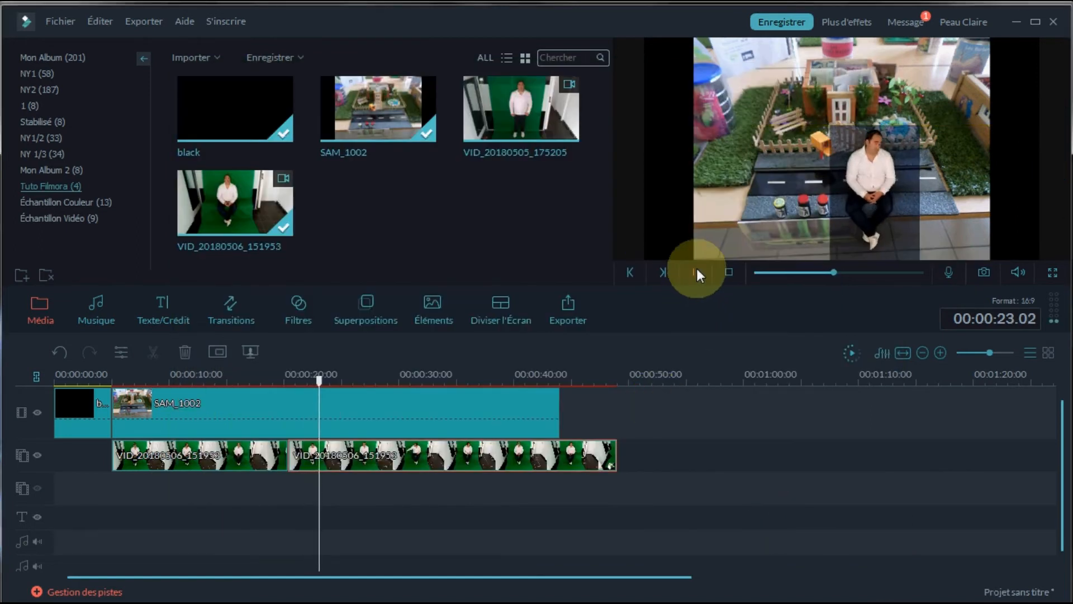
{"action": "left_click", "coordinate": [696, 268]}
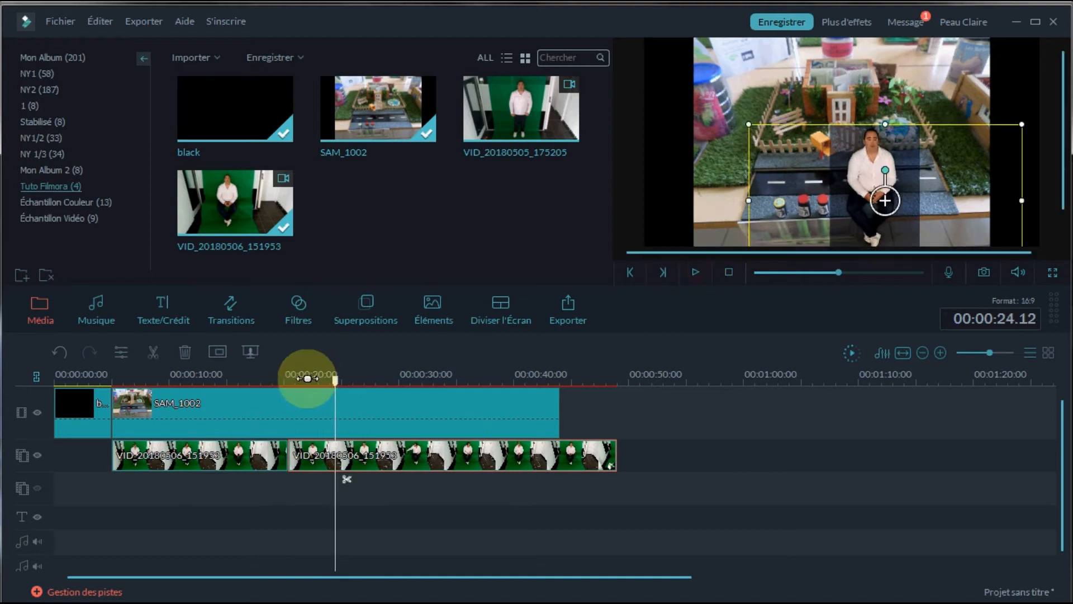
{"action": "left_click", "coordinate": [288, 379]}
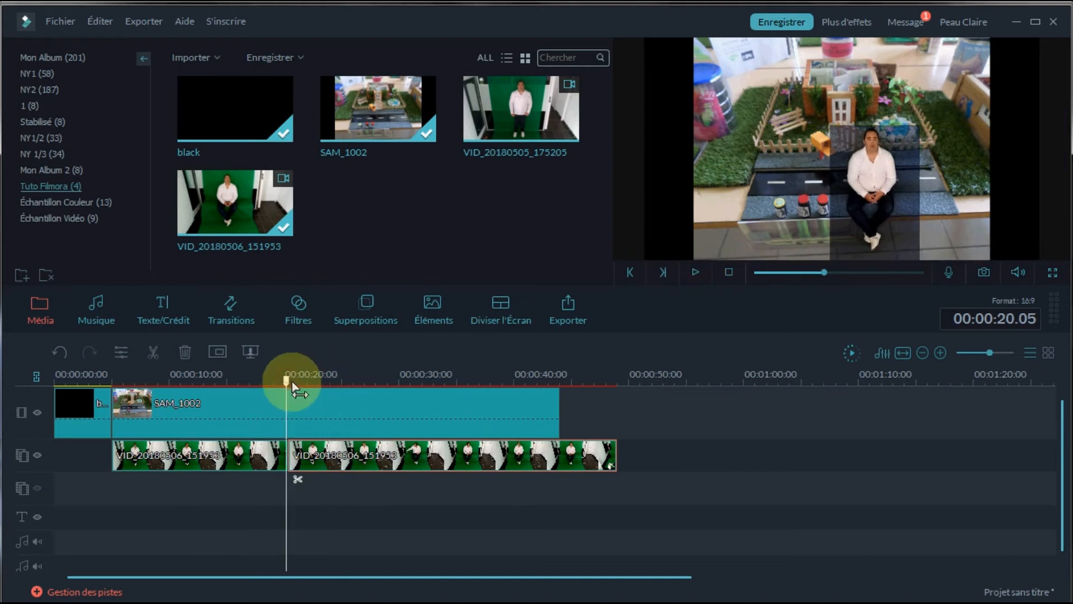
{"action": "left_click", "coordinate": [698, 270]}
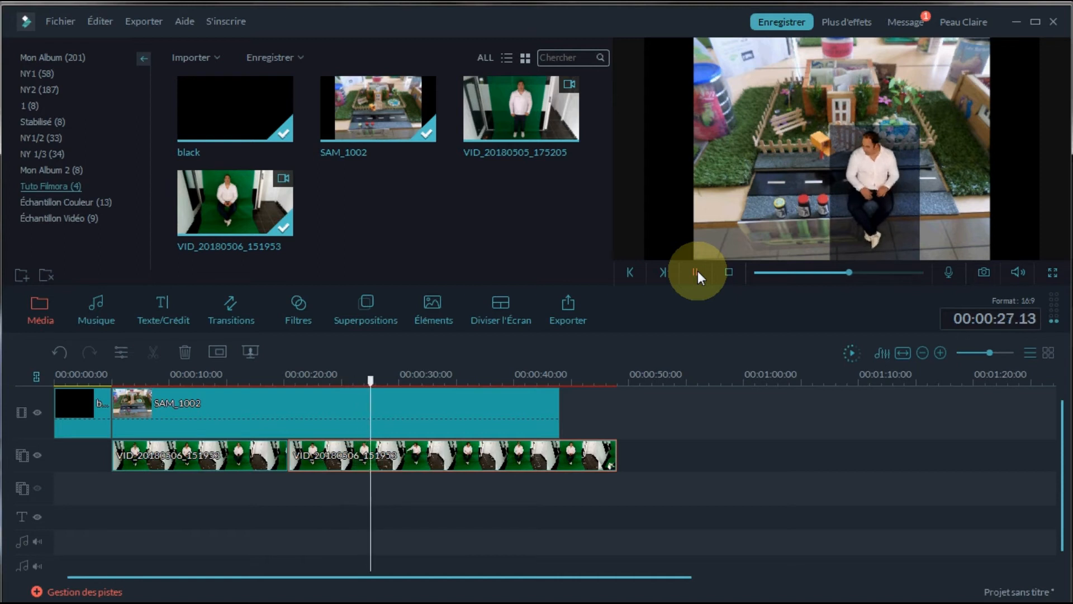
{"action": "left_click", "coordinate": [696, 271]}
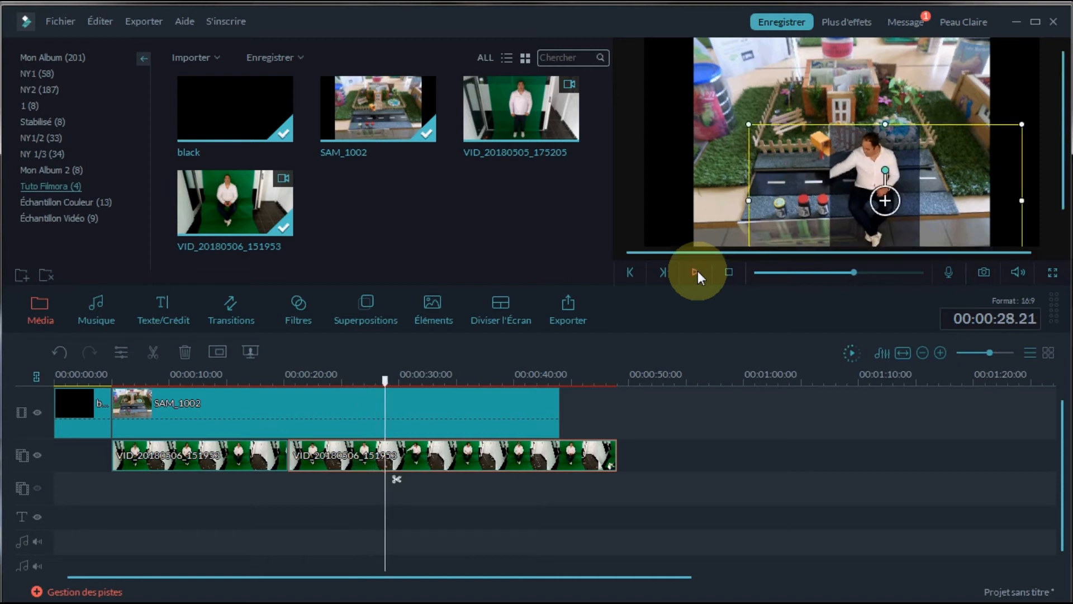
{"action": "left_click_drag", "start_coordinate": [385, 382], "coordinate": [379, 384]}
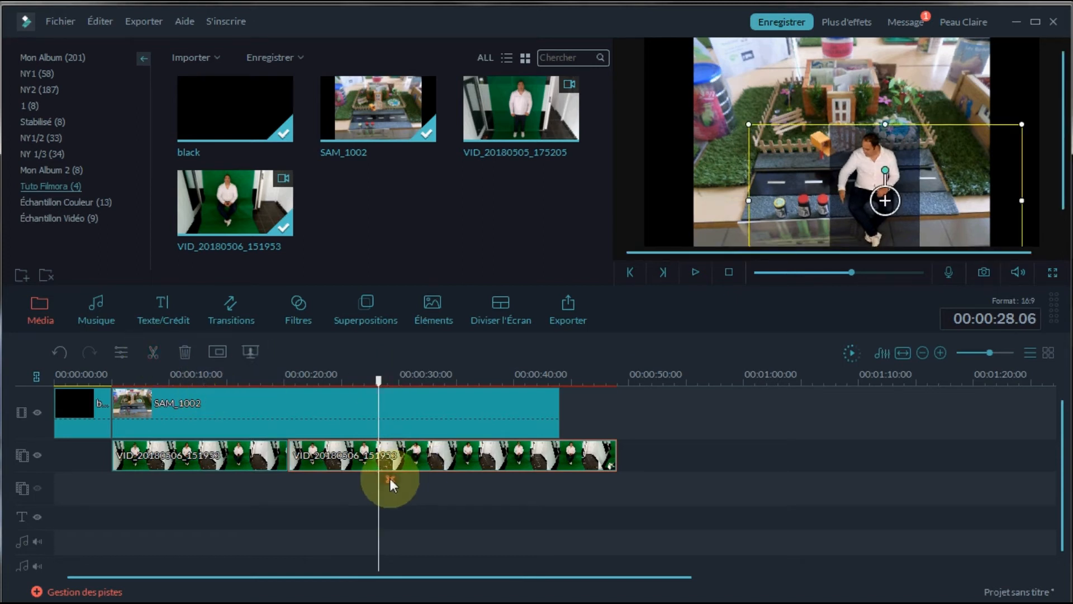
{"action": "left_click", "coordinate": [390, 478]}
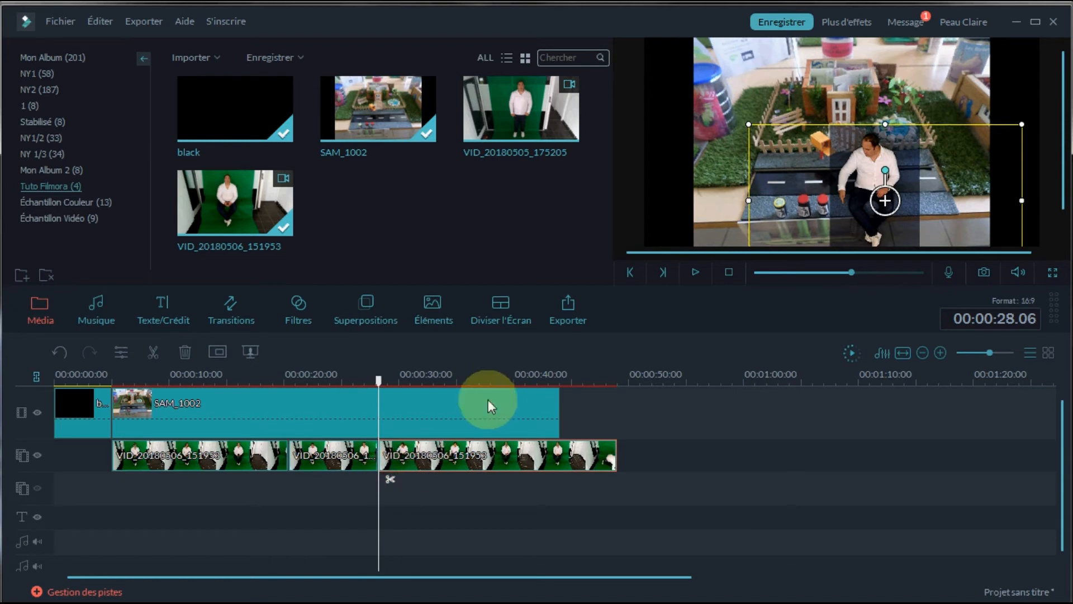
Step: Set the mask's left offset to 0,24 on the overlay piece after 00:00:28.06
{"action": "left_click", "coordinate": [217, 352]}
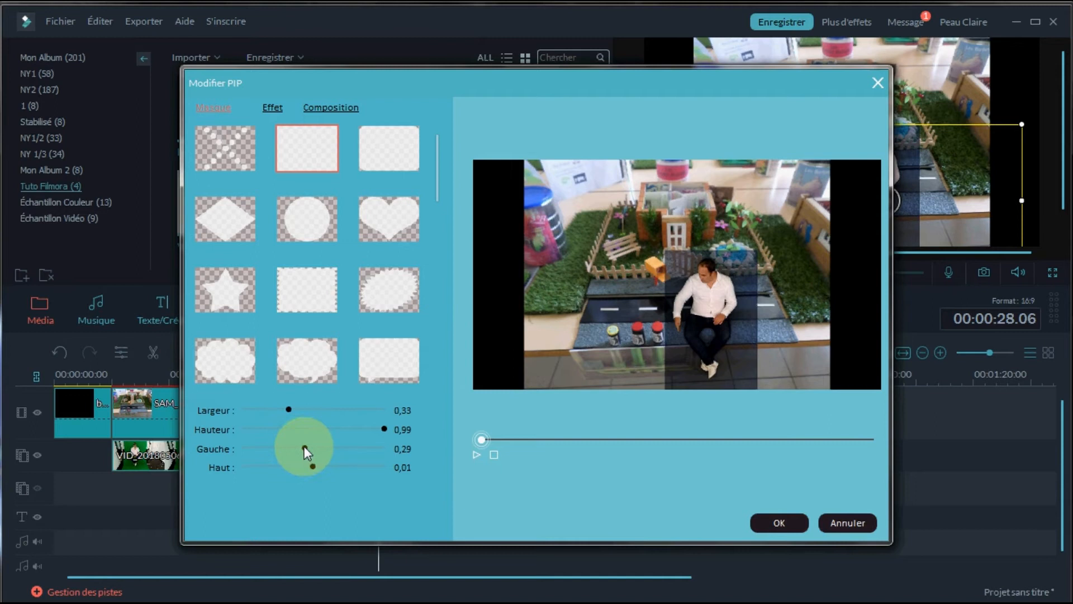
{"action": "left_click_drag", "start_coordinate": [305, 450], "coordinate": [293, 448]}
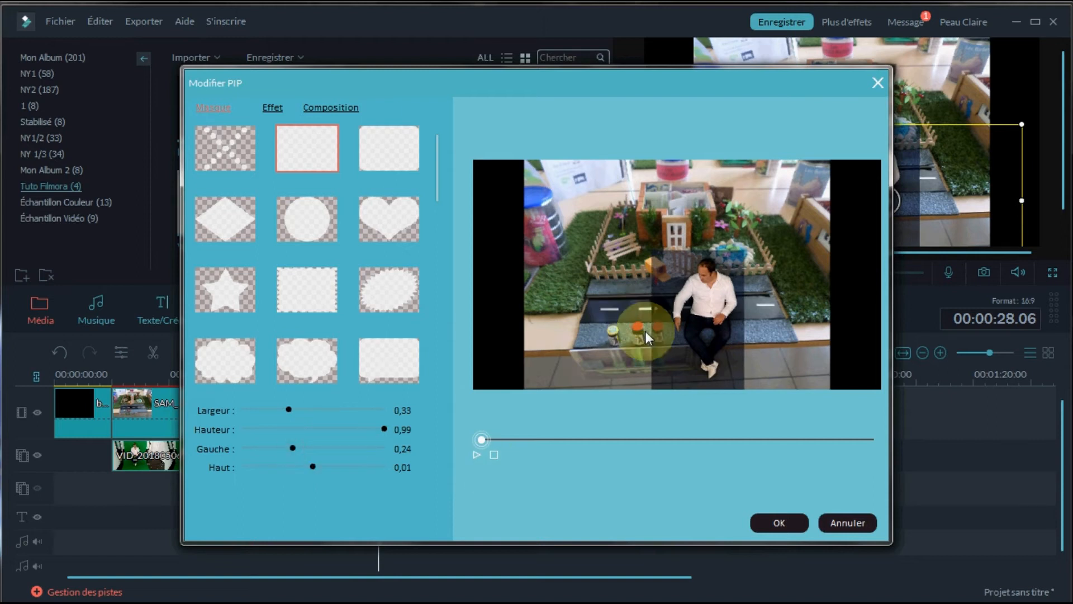
{"action": "left_click", "coordinate": [788, 524]}
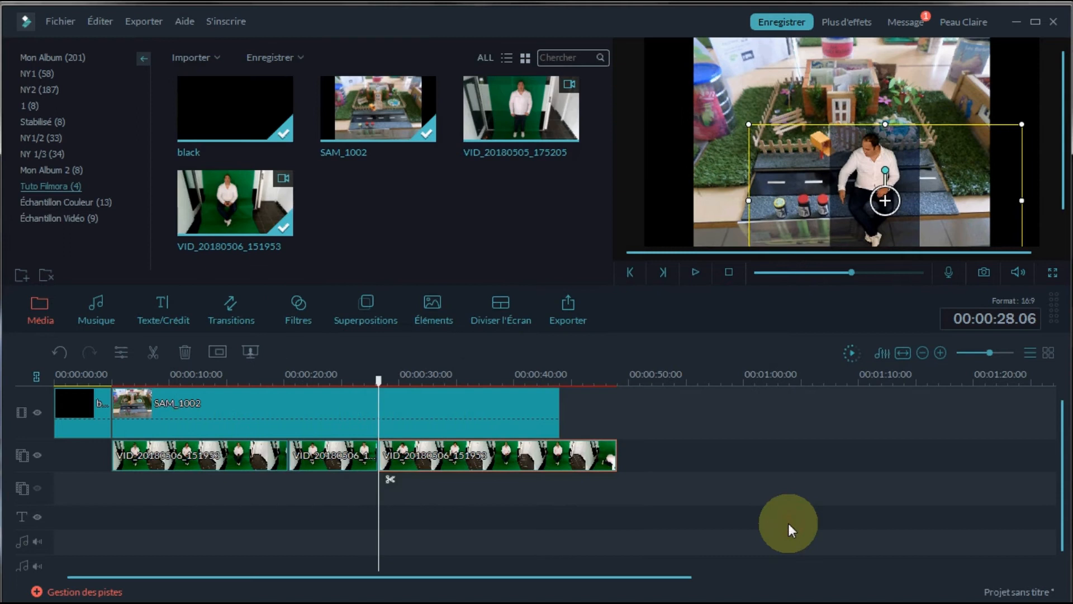
Step: Preview the shifted mask from 00:00:28.06 and split the overlay at 00:00:33.03
{"action": "left_click", "coordinate": [694, 272]}
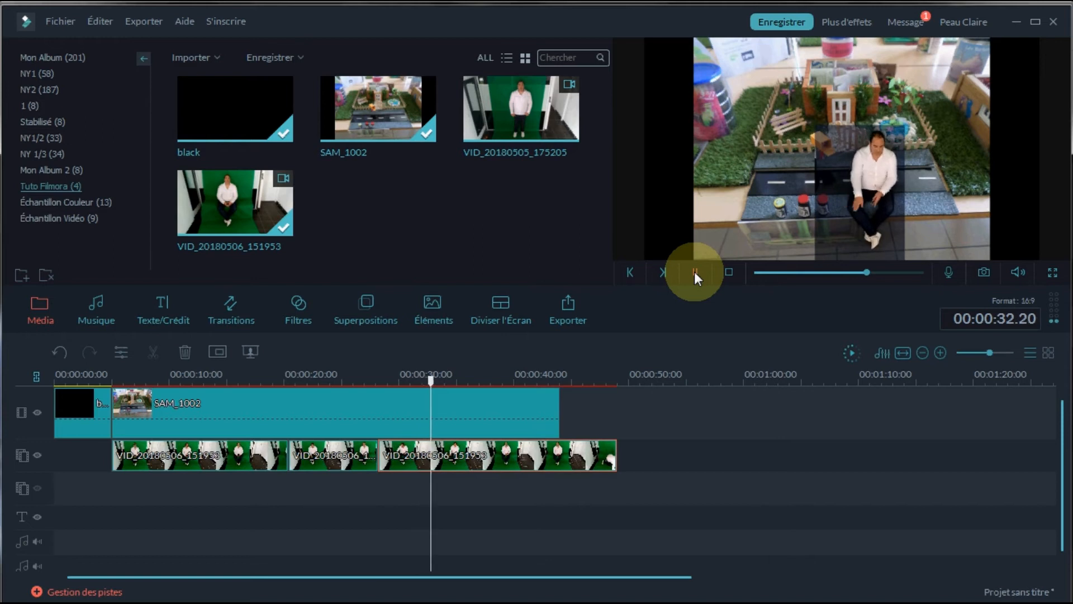
{"action": "left_click", "coordinate": [694, 272]}
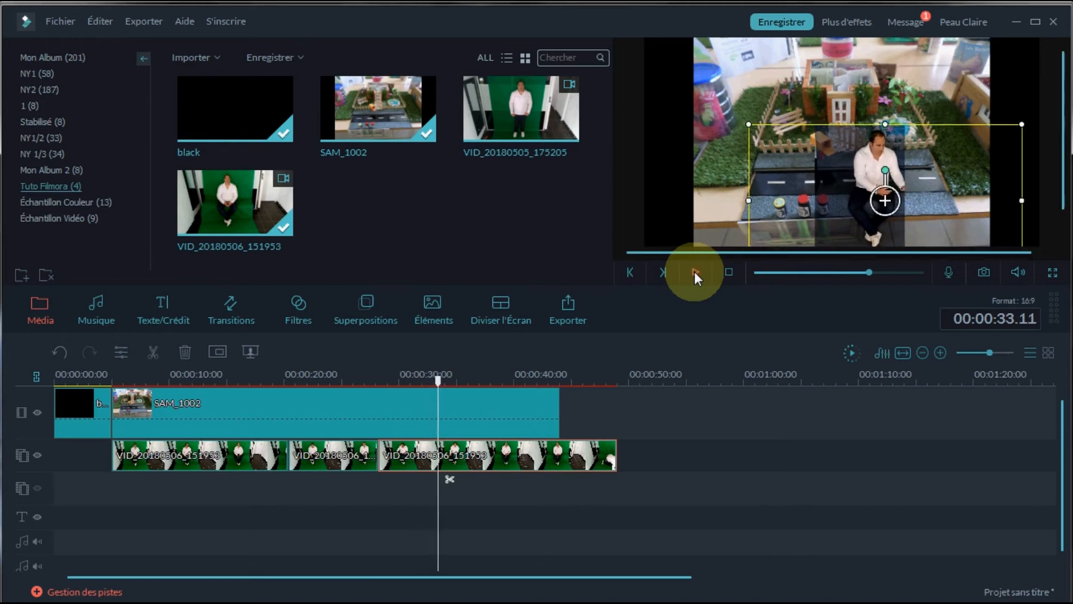
{"action": "left_click", "coordinate": [438, 380]}
{"action": "left_click_drag", "start_coordinate": [438, 382], "coordinate": [435, 382]}
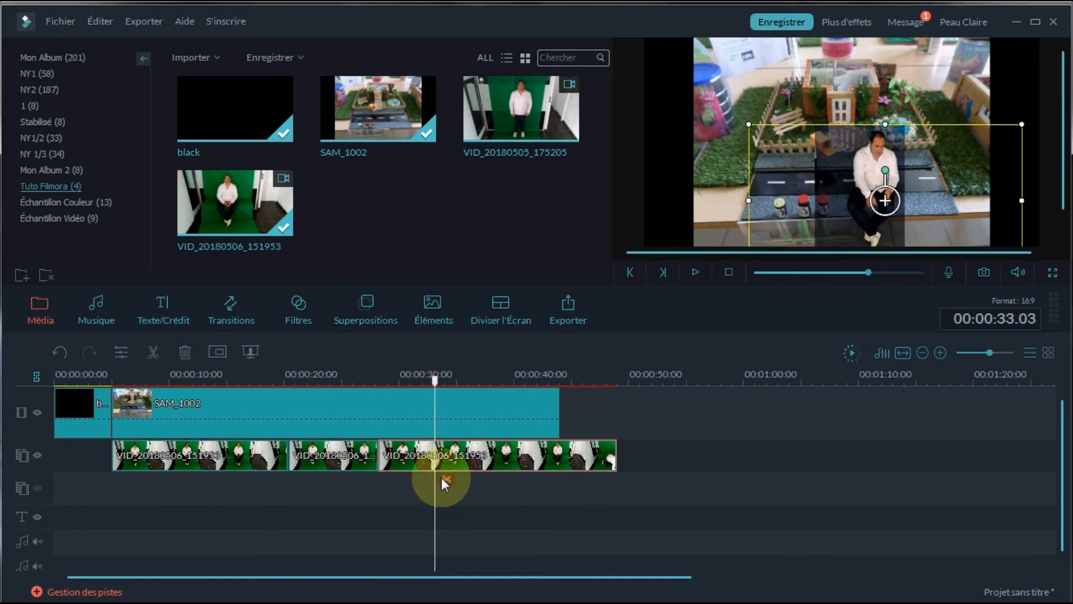
{"action": "left_click", "coordinate": [444, 478]}
Step: Set the mask's left offset to 0,34 on the overlay piece after 00:00:33.03
{"action": "left_click", "coordinate": [217, 351]}
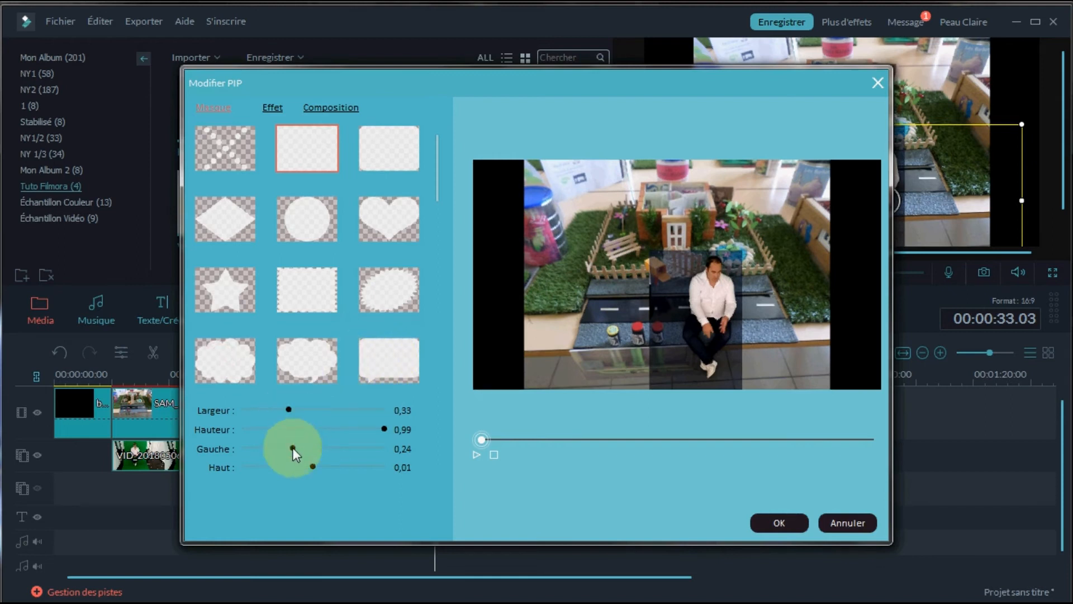
{"action": "left_click_drag", "start_coordinate": [297, 451], "coordinate": [313, 451]}
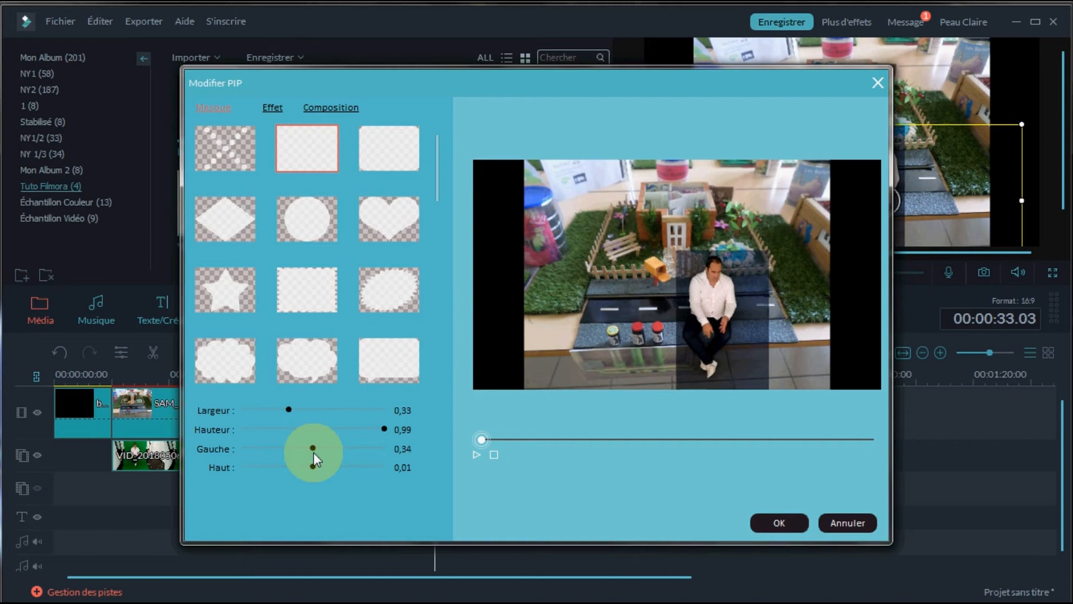
{"action": "left_click", "coordinate": [779, 521]}
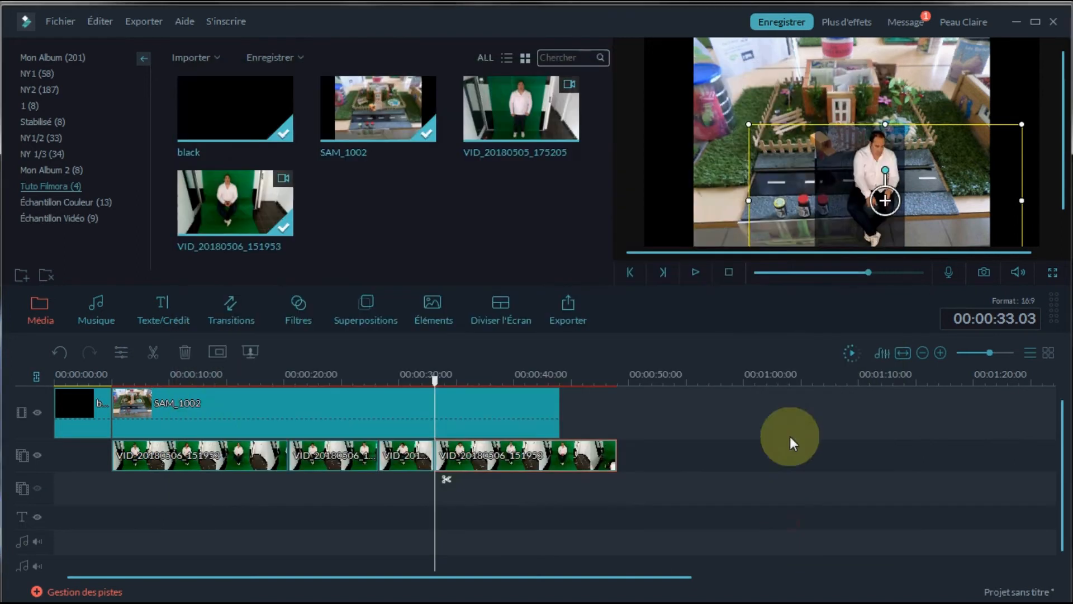
Step: Preview the last overlay piece up to 00:00:37.01, split it there and delete the remainder
{"action": "left_click", "coordinate": [695, 270]}
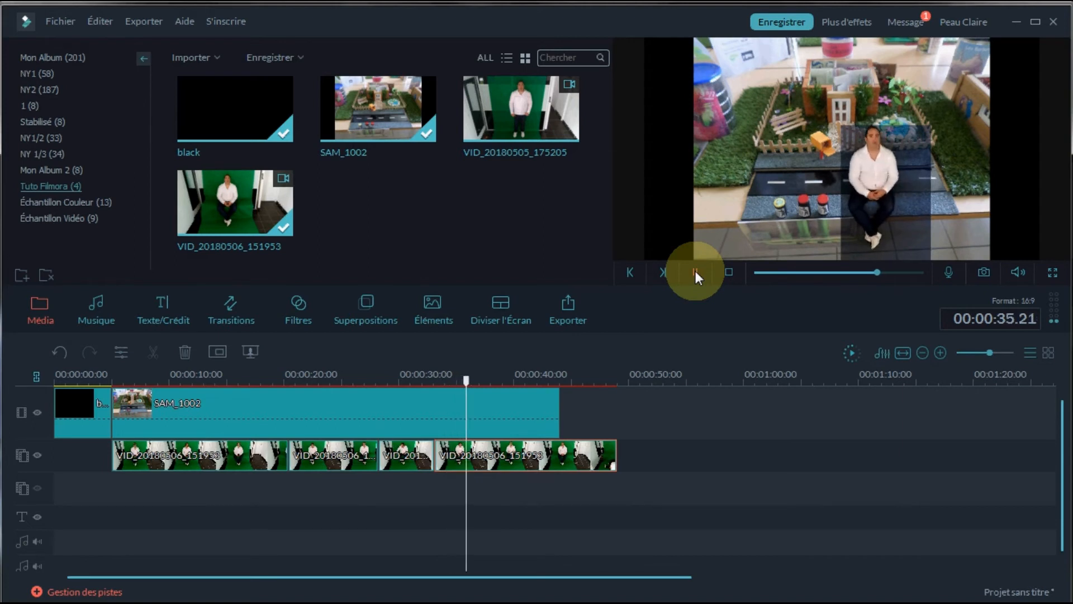
{"action": "left_click", "coordinate": [695, 270]}
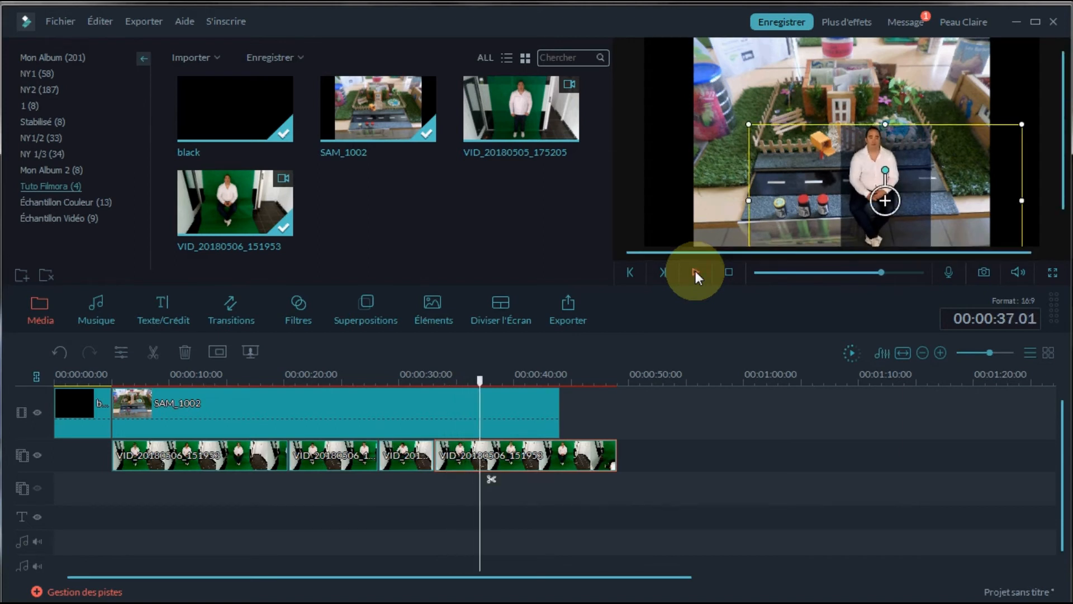
{"action": "left_click", "coordinate": [152, 351]}
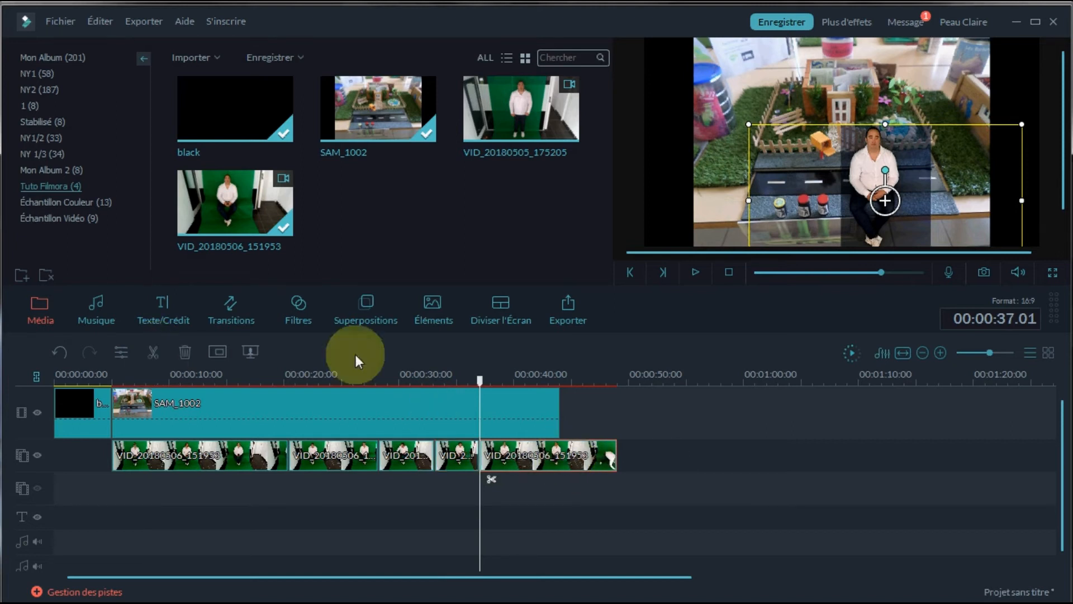
{"action": "left_click", "coordinate": [185, 351]}
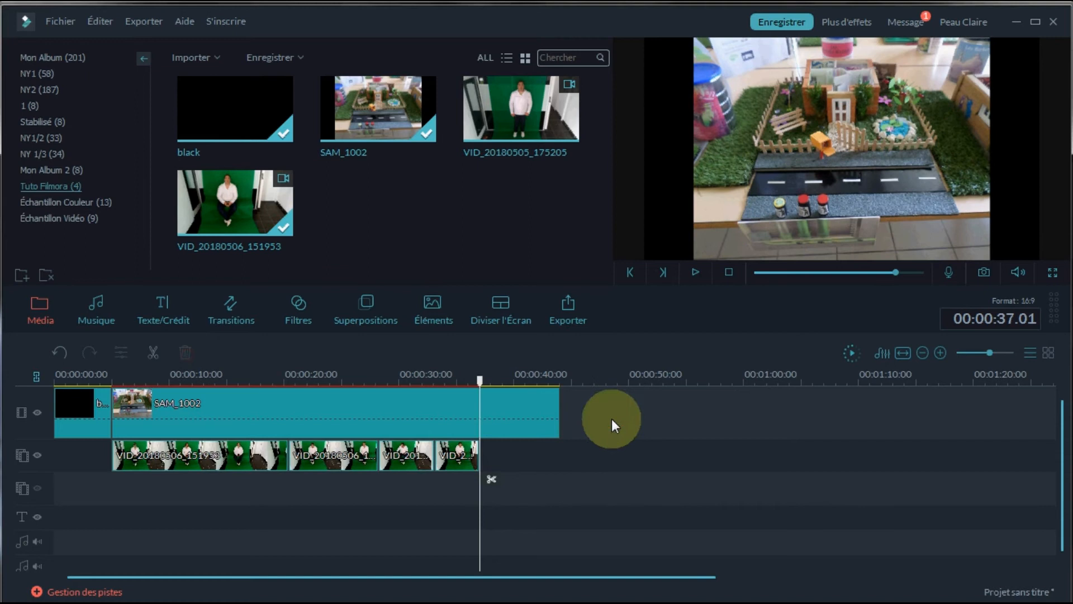
Step: Split the SAM_1002 background clip at 00:00:37.01 and delete the part after it
{"action": "left_click", "coordinate": [546, 424]}
{"action": "left_click", "coordinate": [152, 352]}
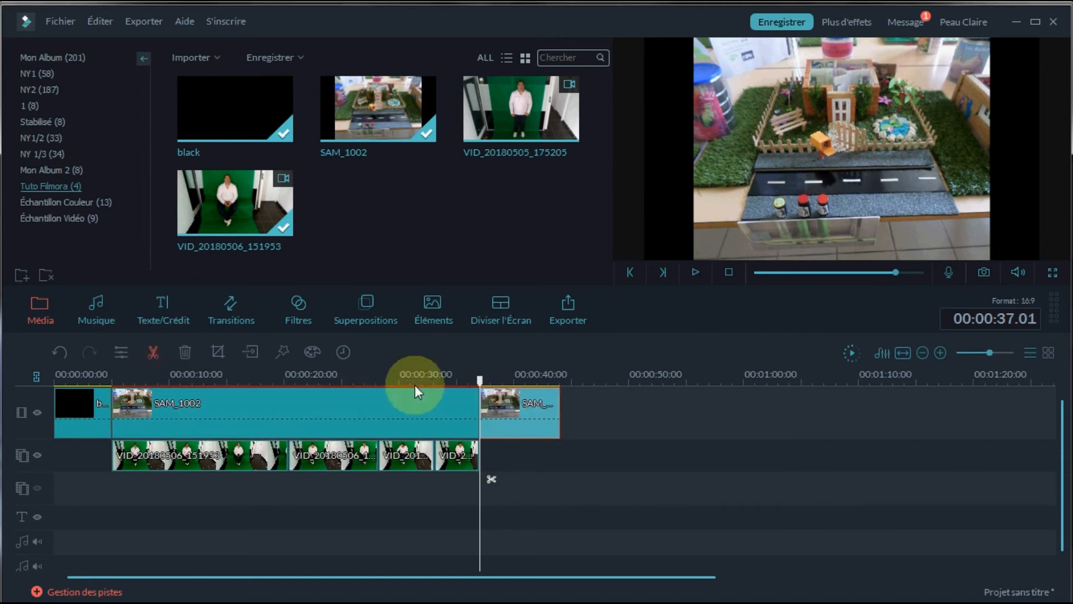
{"action": "left_click", "coordinate": [185, 352]}
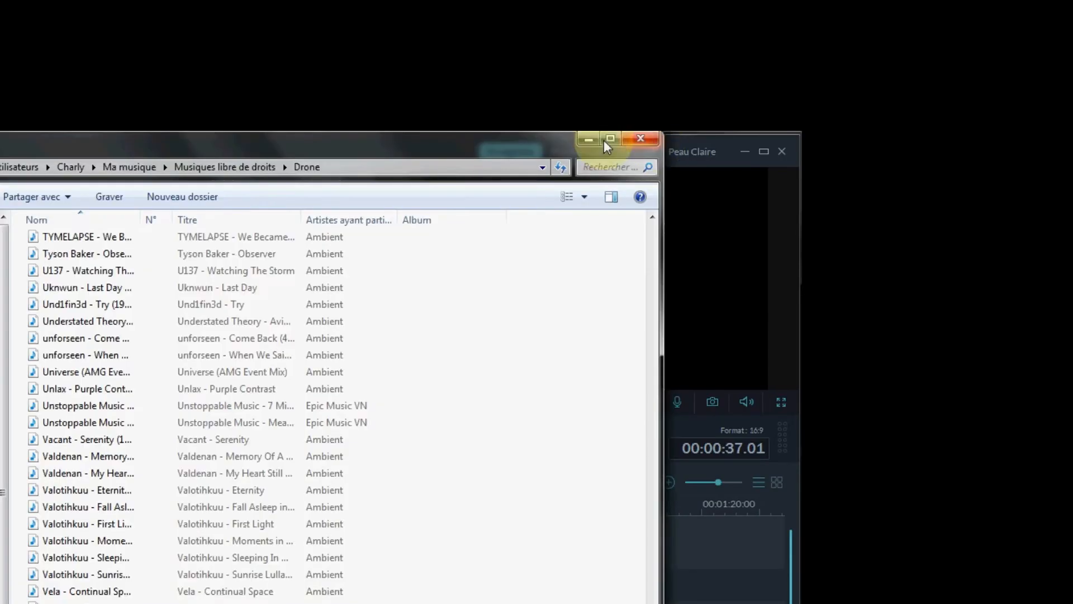
Step: Import "TYMELAPSE - We Became Strangers (192kbit_AAC).m4a" from the Drone music folder in Windows Explorer into the Tuto Filmora album, then minimize Explorer
{"action": "left_click_drag", "start_coordinate": [532, 142], "coordinate": [264, 542]}
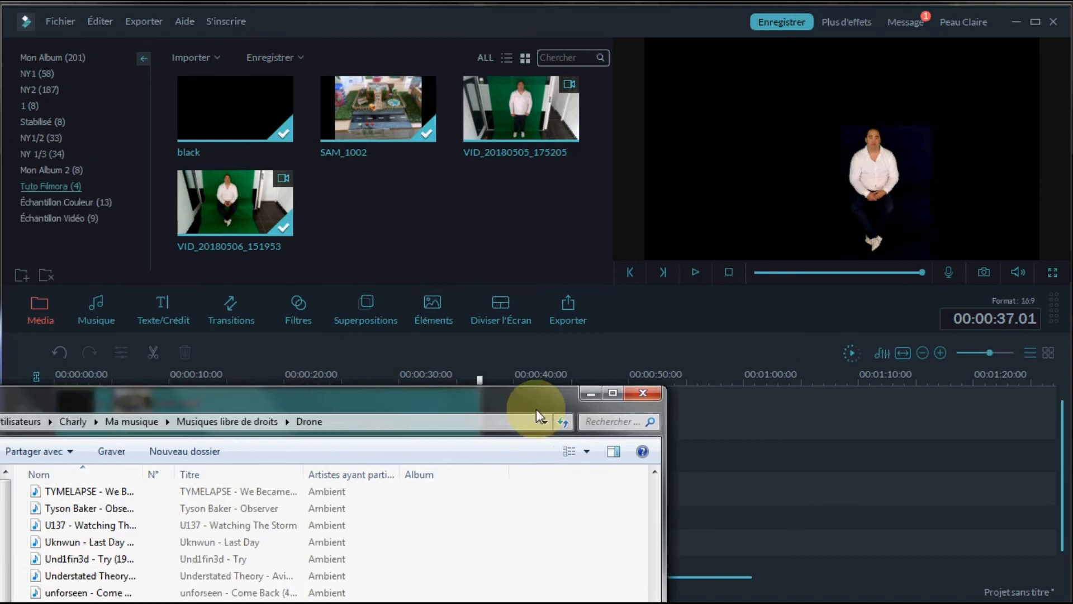
{"action": "left_click_drag", "start_coordinate": [536, 409], "coordinate": [537, 413]}
{"action": "left_click_drag", "start_coordinate": [60, 511], "coordinate": [479, 221]}
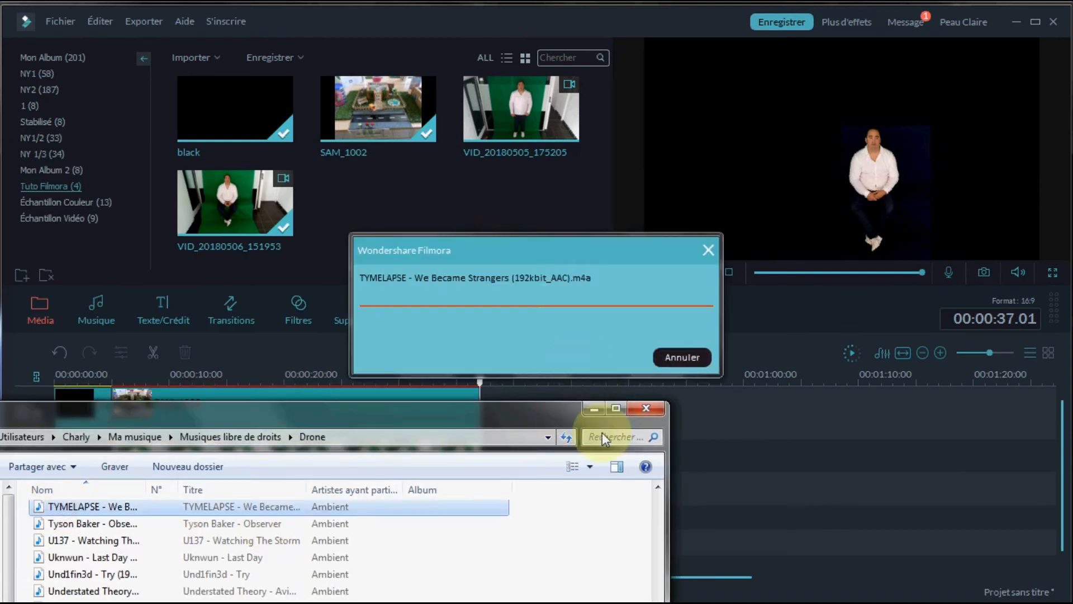
{"action": "left_click", "coordinate": [592, 410]}
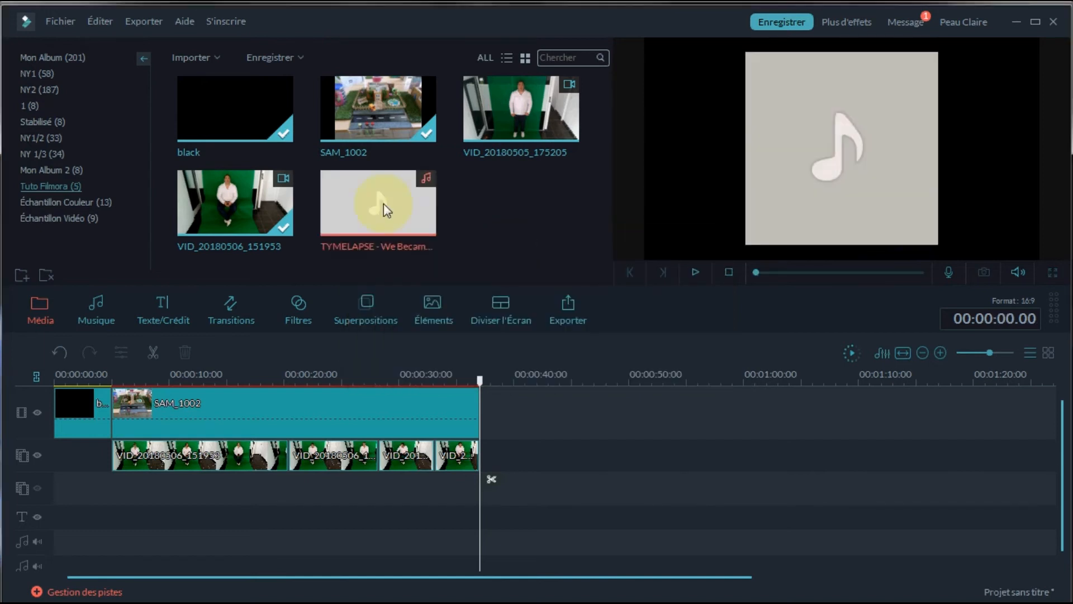
Step: Place the TYMELAPSE track on the first audio track from the project's start, split it at 00:00:36.24 and delete the rest
{"action": "left_click_drag", "start_coordinate": [403, 195], "coordinate": [59, 541]}
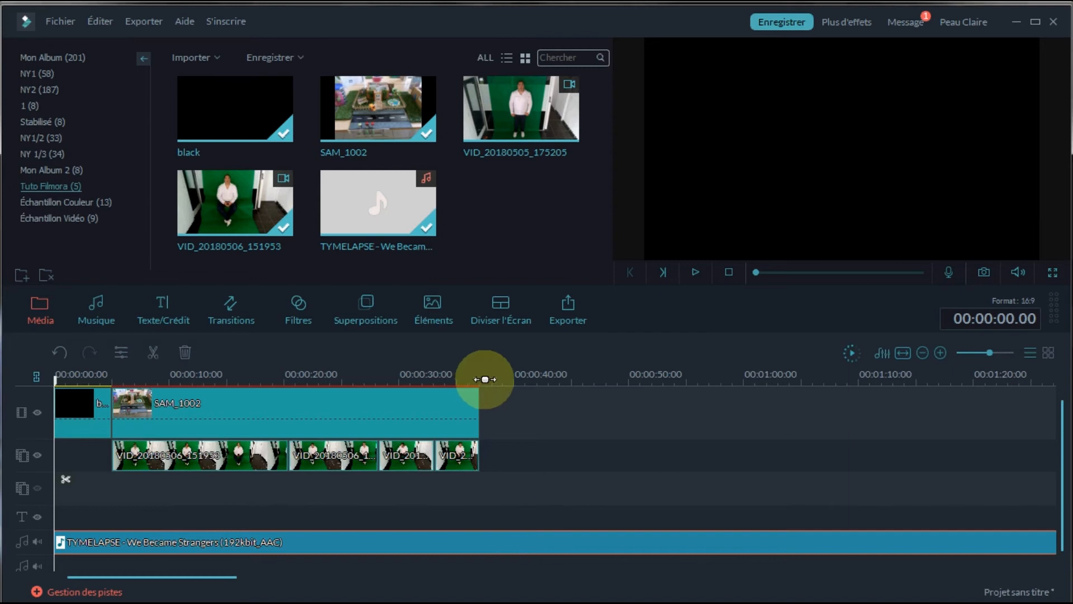
{"action": "left_click", "coordinate": [479, 378]}
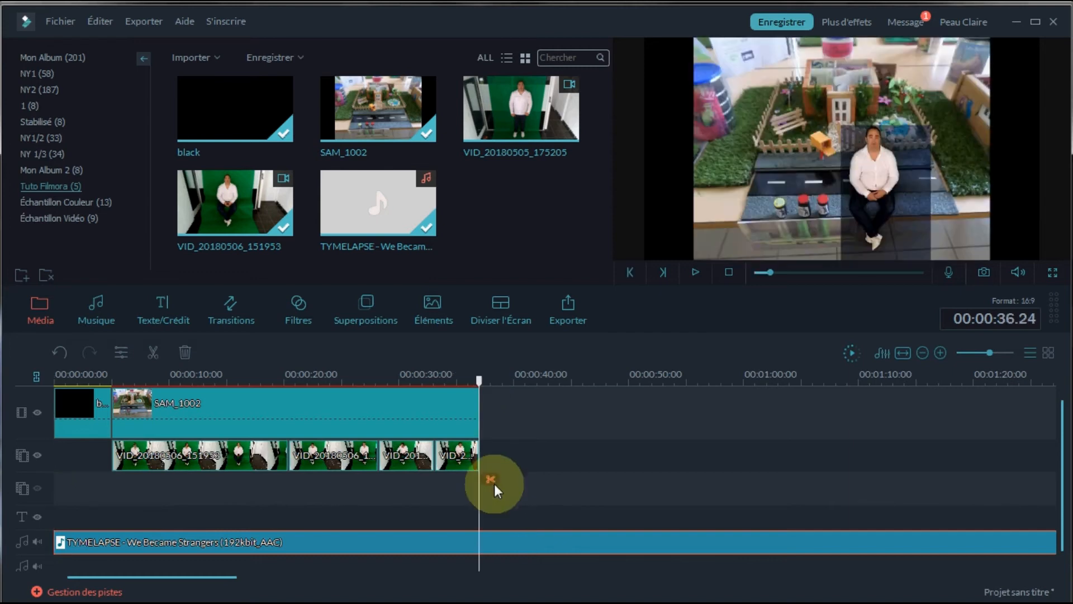
{"action": "left_click", "coordinate": [491, 479]}
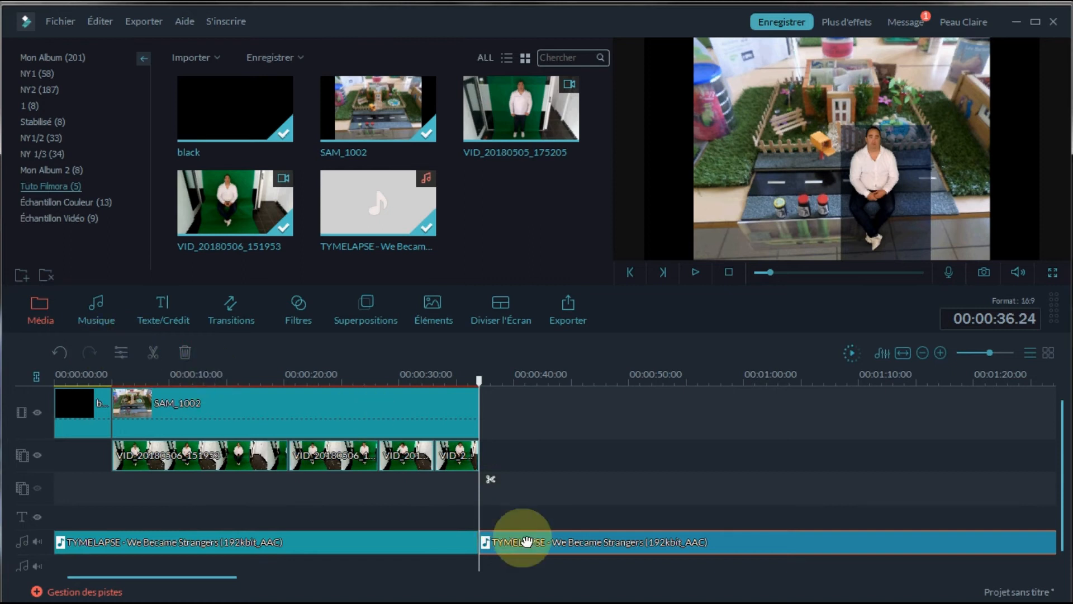
{"action": "left_click", "coordinate": [181, 351]}
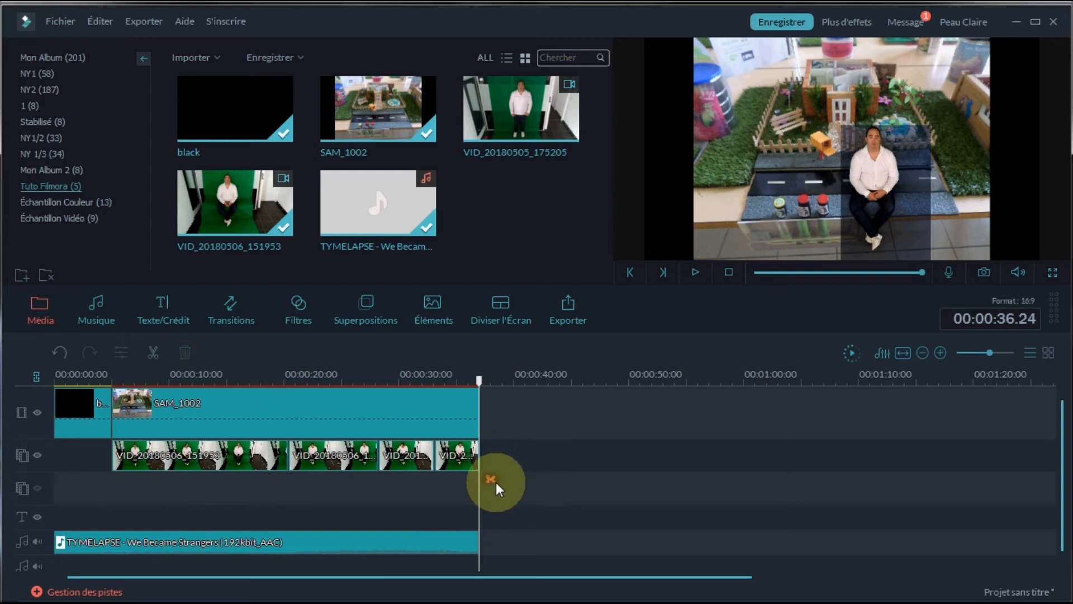
Step: Preview the composite from the first overlay clip, then set that clip's green-screen chroma key intensity to 28
{"action": "left_click", "coordinate": [423, 544]}
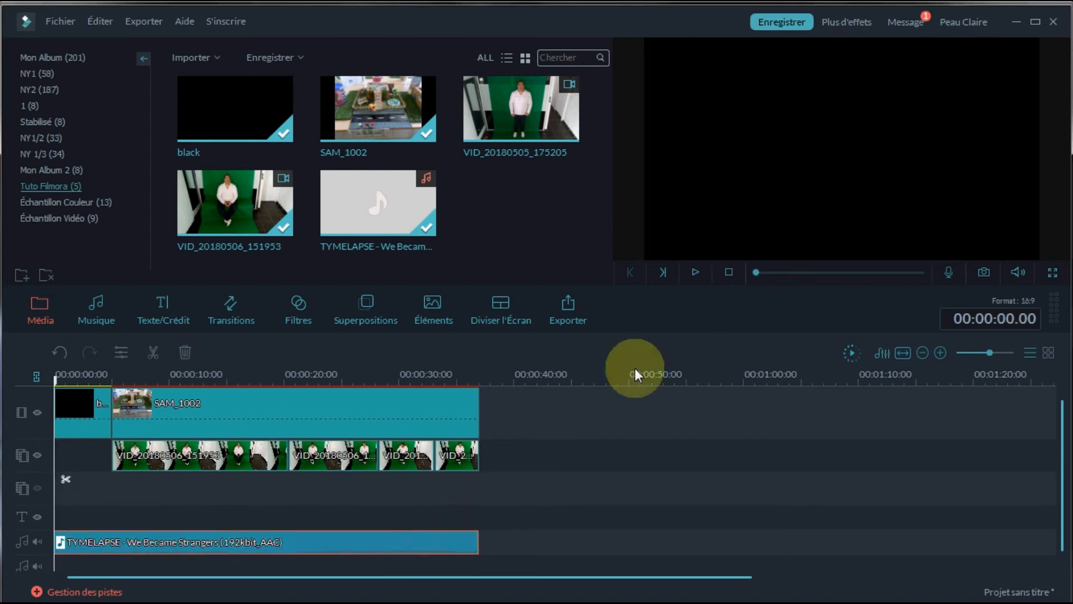
{"action": "left_click", "coordinate": [210, 451]}
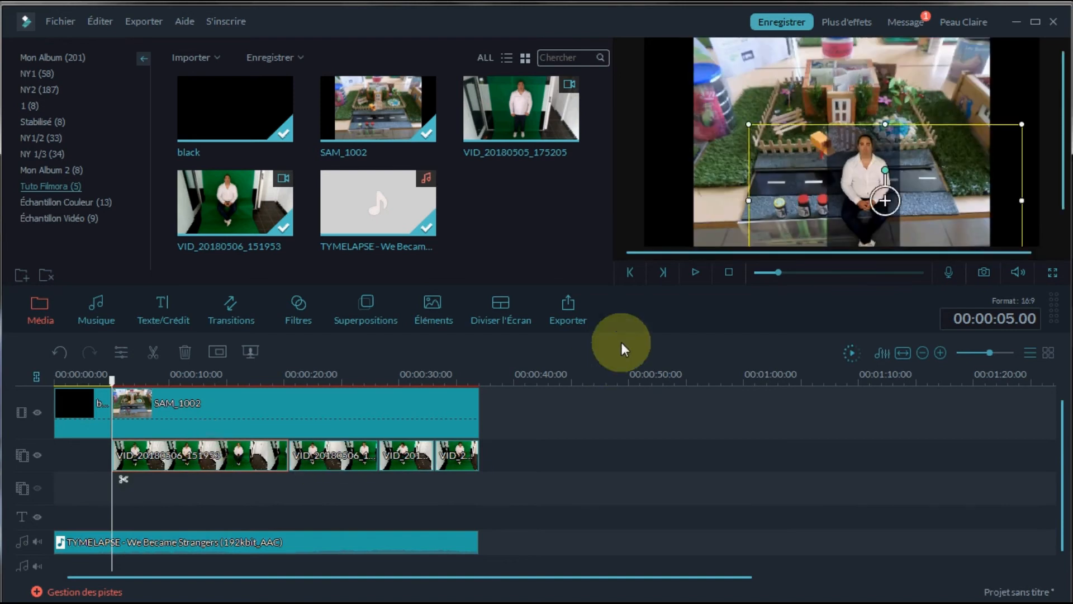
{"action": "left_click", "coordinate": [694, 273]}
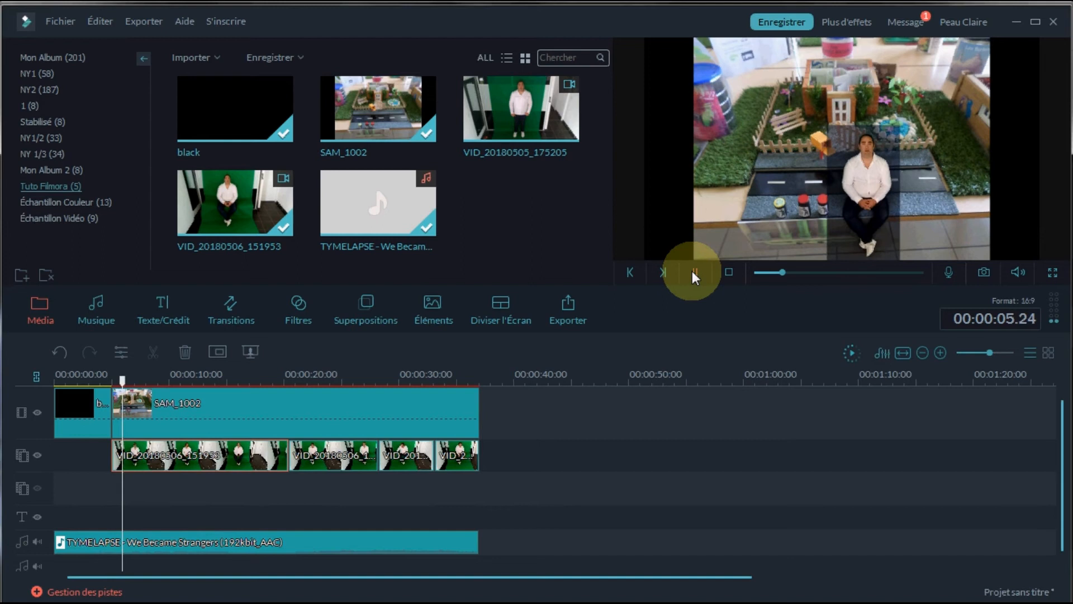
{"action": "left_click", "coordinate": [693, 271]}
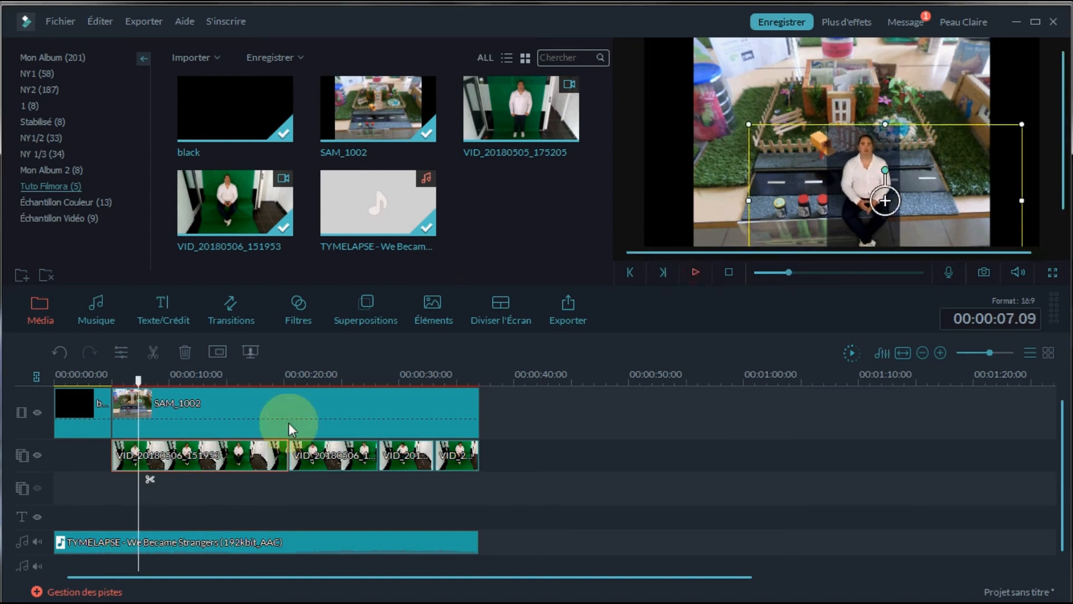
{"action": "left_click", "coordinate": [219, 351]}
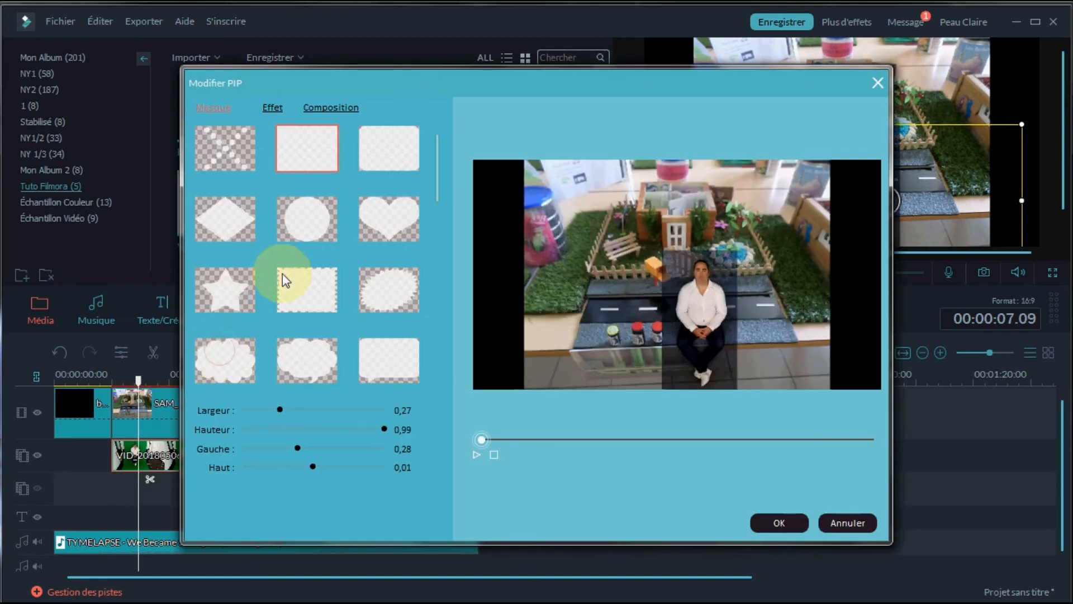
{"action": "left_click", "coordinate": [273, 109]}
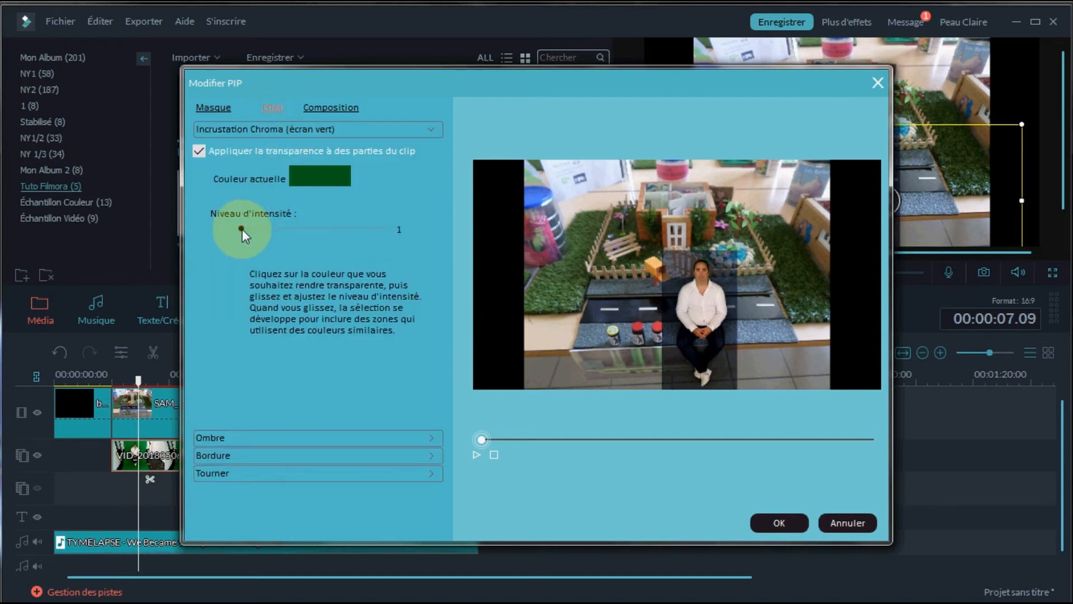
{"action": "left_click_drag", "start_coordinate": [242, 228], "coordinate": [304, 227]}
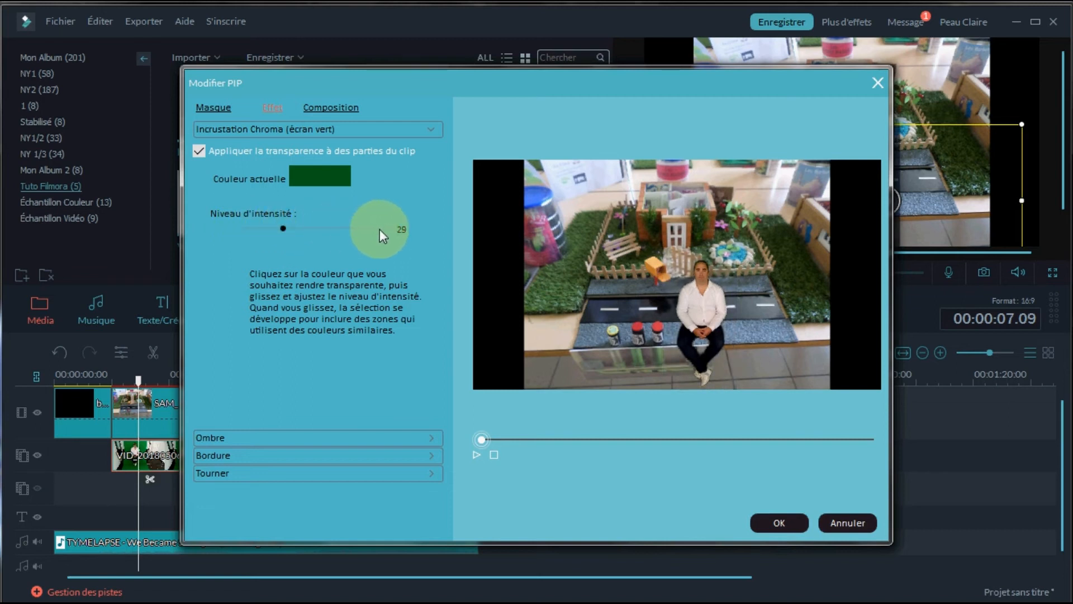
{"action": "mouse_move", "coordinate": [383, 232]}
{"action": "left_mouse_down"}
{"action": "mouse_move", "coordinate": [359, 228]}
{"action": "mouse_move", "coordinate": [388, 229]}
{"action": "left_mouse_up"}
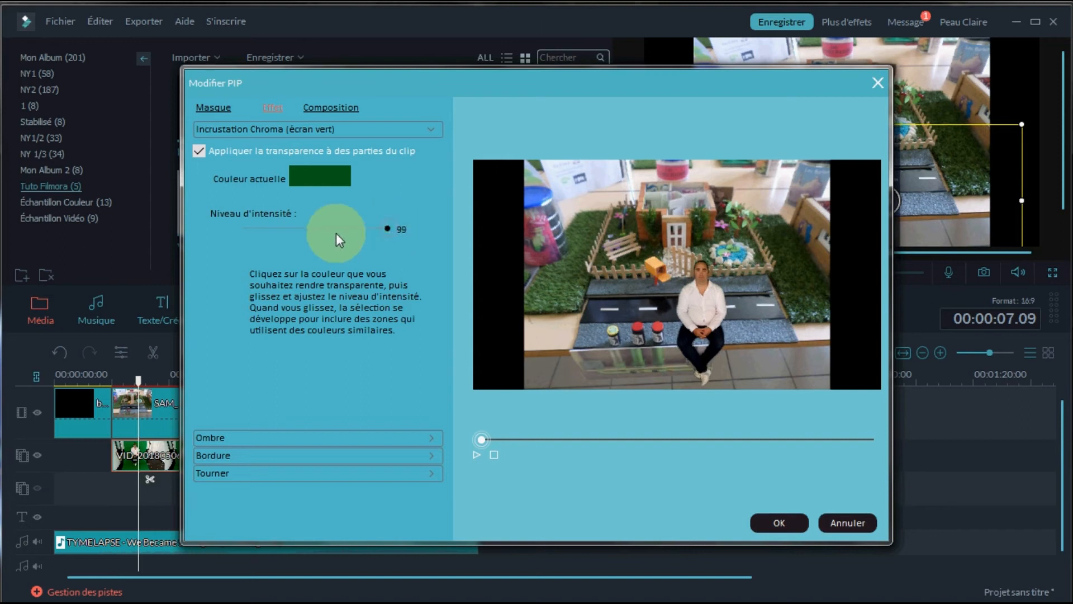
{"action": "left_click_drag", "start_coordinate": [291, 230], "coordinate": [273, 230]}
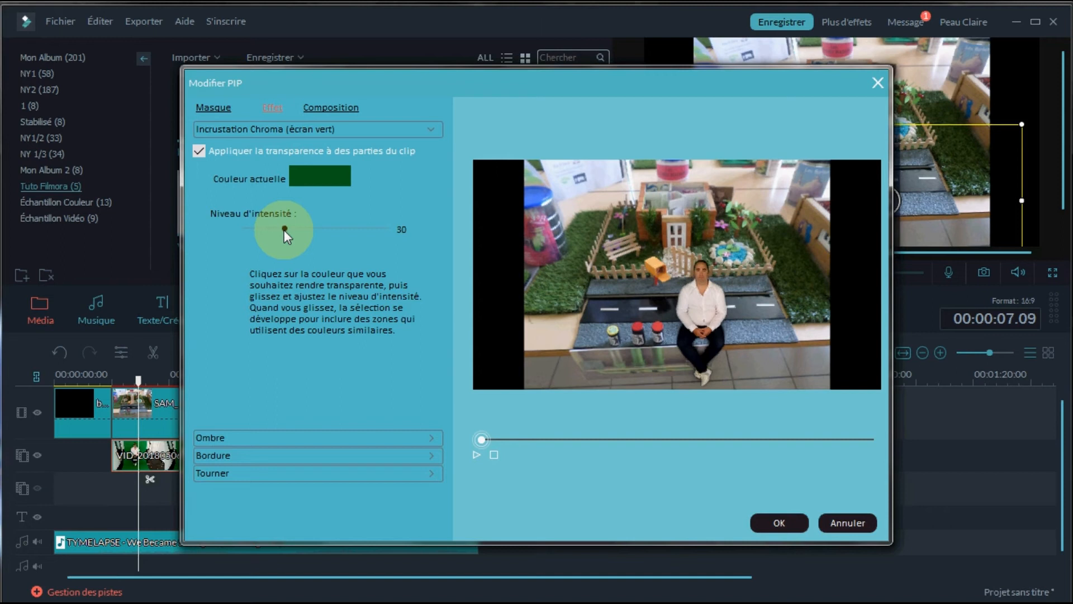
{"action": "left_click_drag", "start_coordinate": [284, 229], "coordinate": [283, 230]}
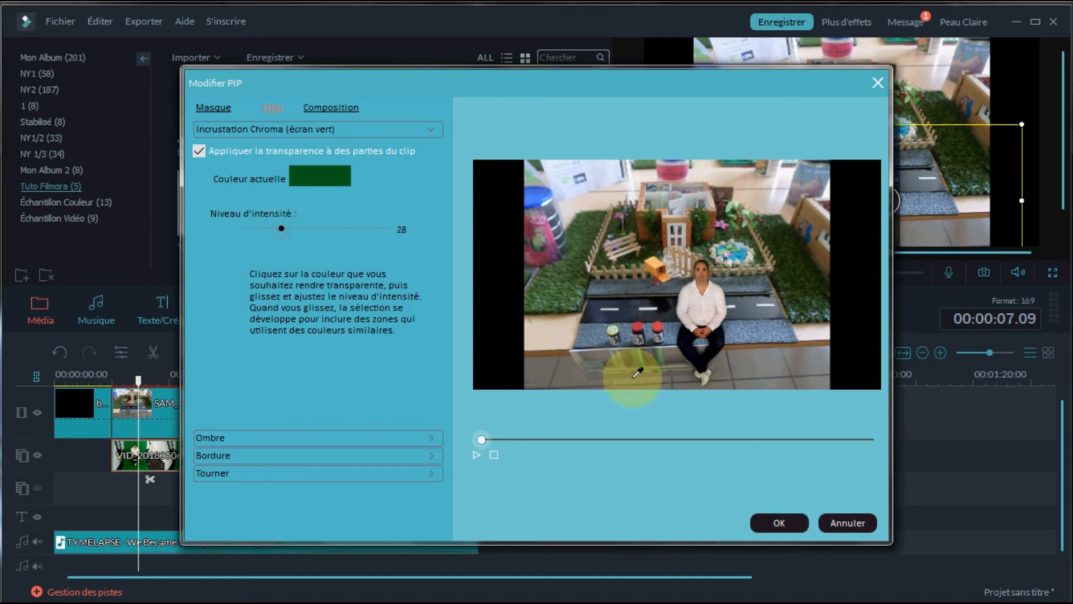
{"action": "left_click", "coordinate": [765, 523]}
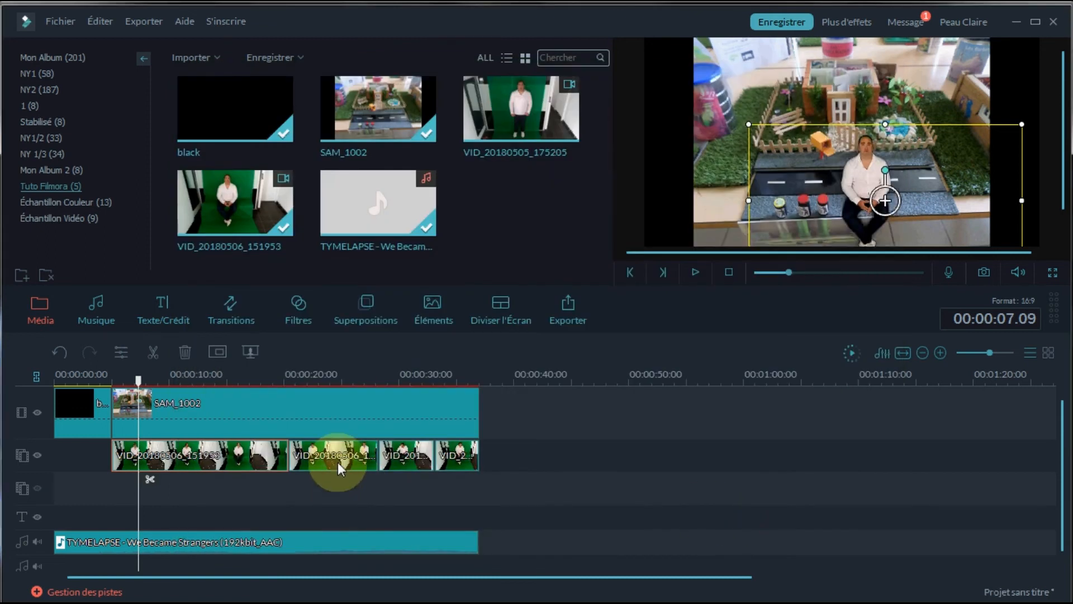
Step: Set the green-screen chroma key intensity of the second overlay clip to 37
{"action": "left_click", "coordinate": [338, 462]}
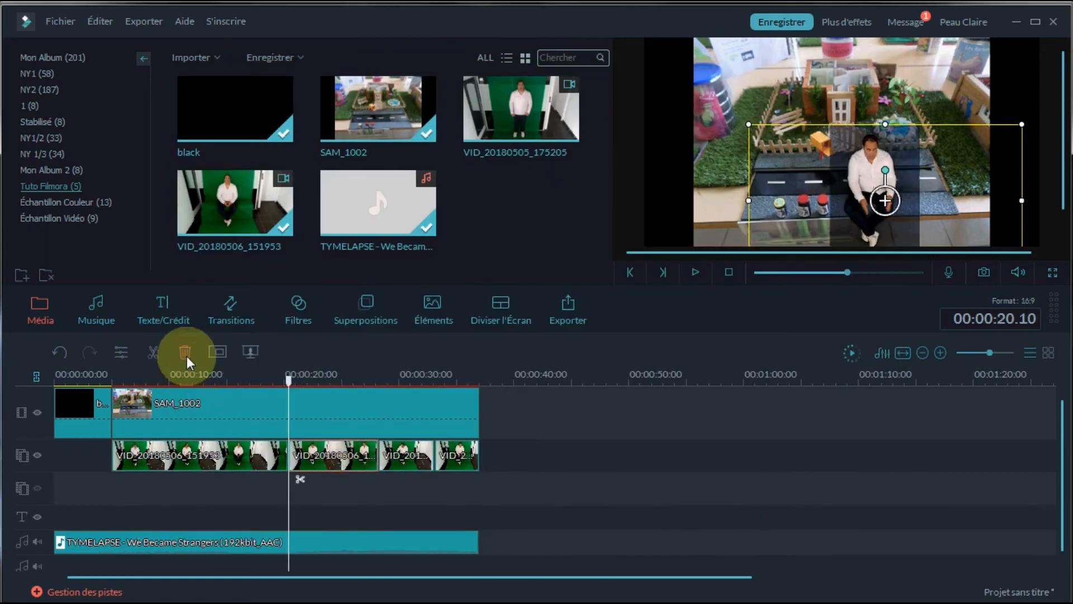
{"action": "left_click", "coordinate": [217, 352]}
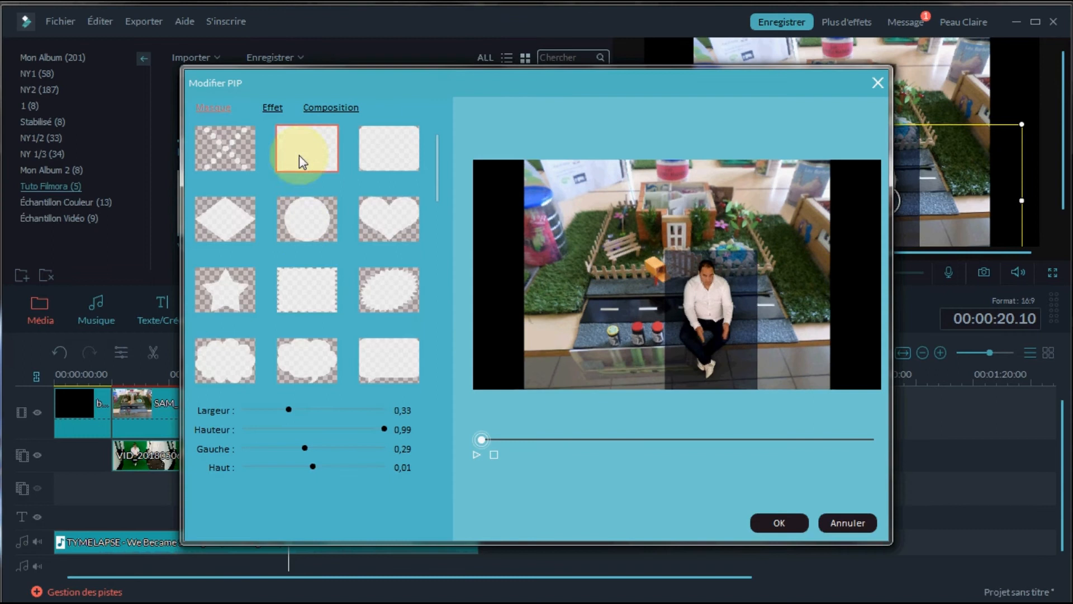
{"action": "left_click", "coordinate": [273, 108]}
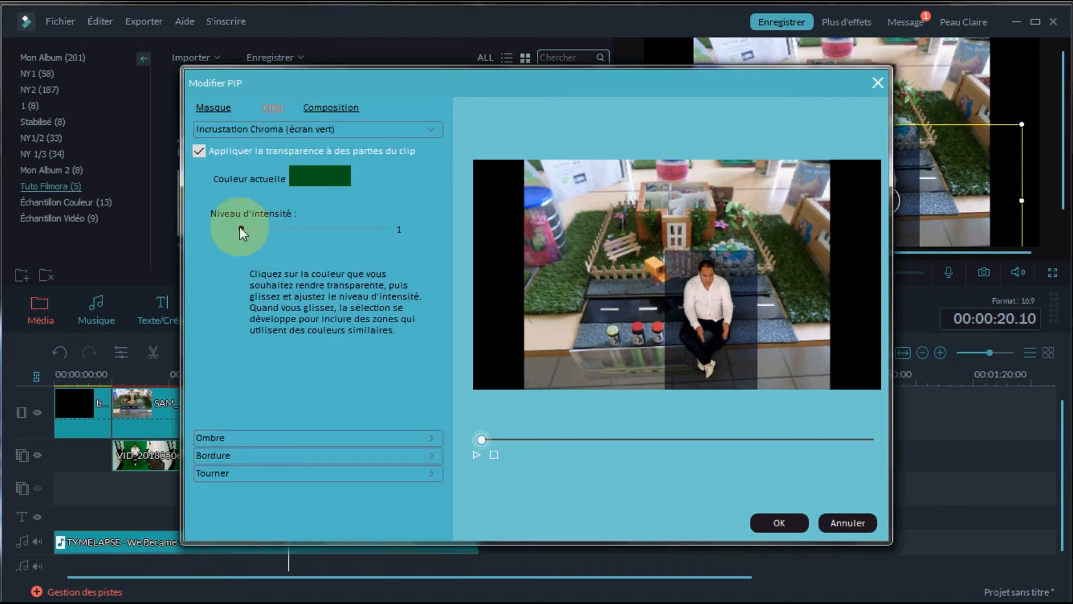
{"action": "left_click_drag", "start_coordinate": [240, 226], "coordinate": [298, 226]}
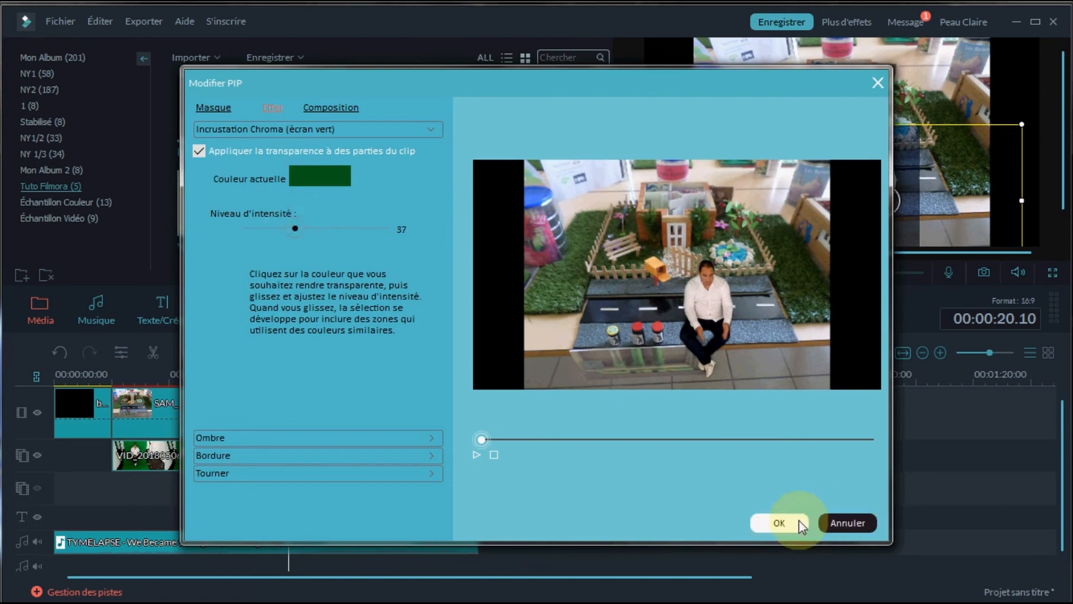
{"action": "left_click", "coordinate": [782, 522]}
Step: Raise the green-screen chroma key intensity of the third overlay clip to remove its dark backdrop
{"action": "left_click", "coordinate": [396, 457]}
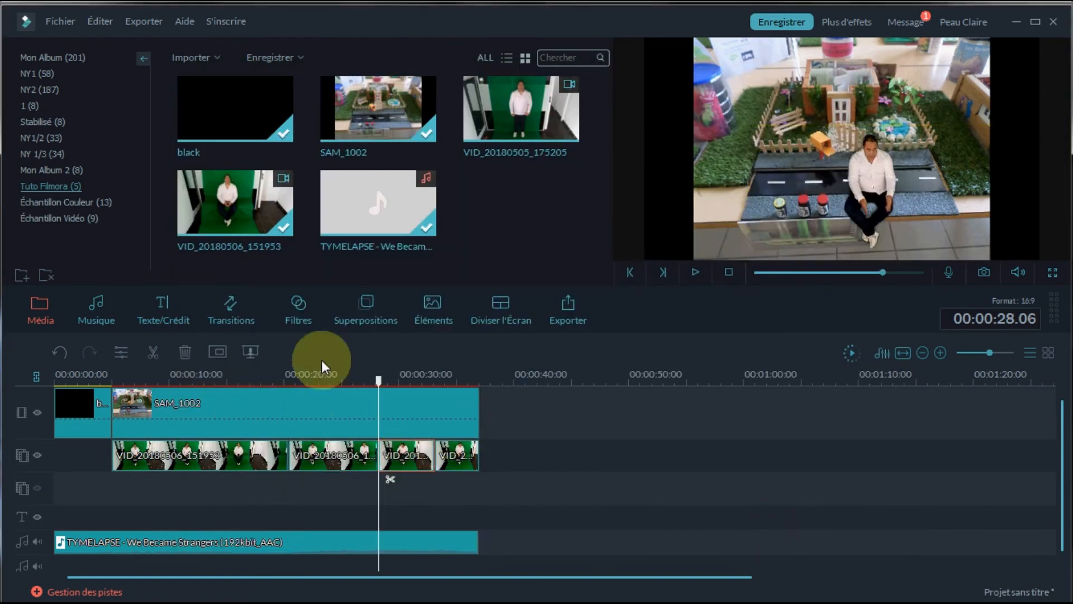
{"action": "left_click", "coordinate": [227, 354]}
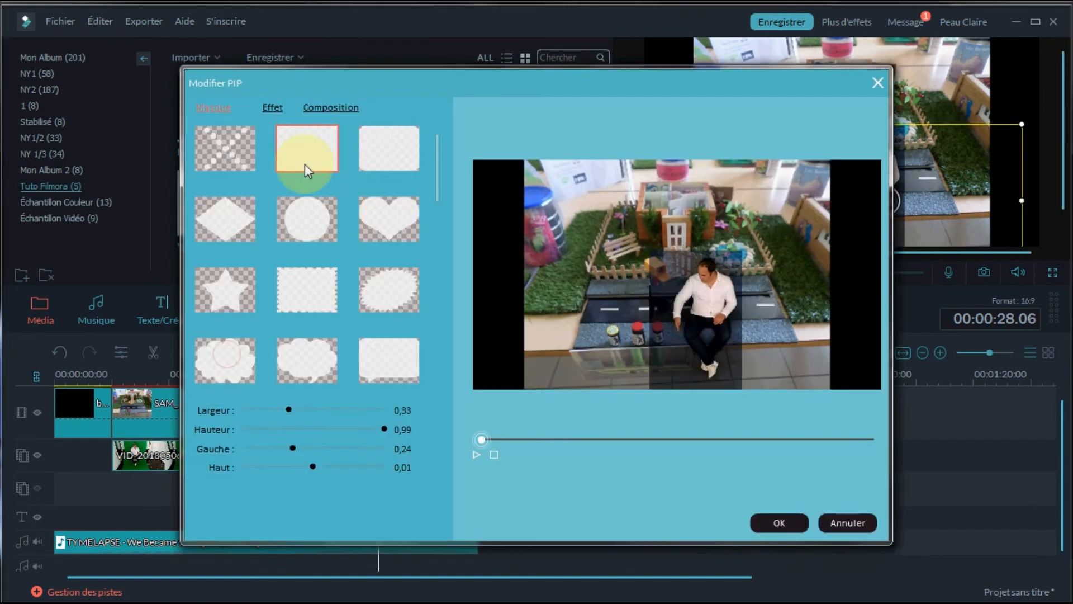
{"action": "left_click", "coordinate": [277, 108]}
{"action": "left_click_drag", "start_coordinate": [284, 229], "coordinate": [295, 228]}
{"action": "left_click", "coordinate": [771, 521]}
Step: Set the green-screen chroma key intensity of the fourth overlay clip to 40
{"action": "double_click", "coordinate": [471, 460]}
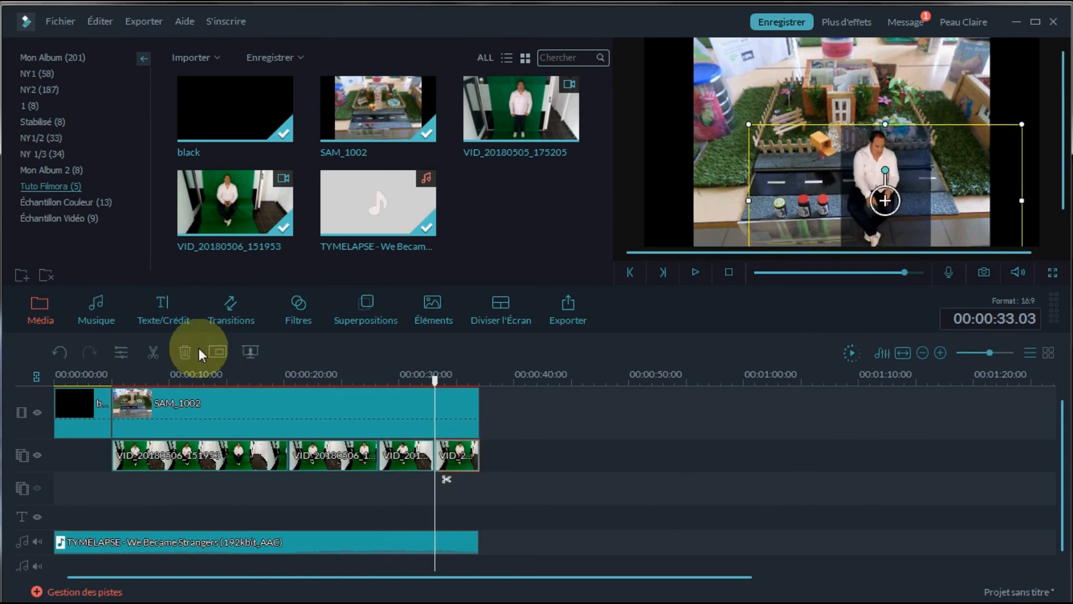
{"action": "left_click", "coordinate": [220, 351]}
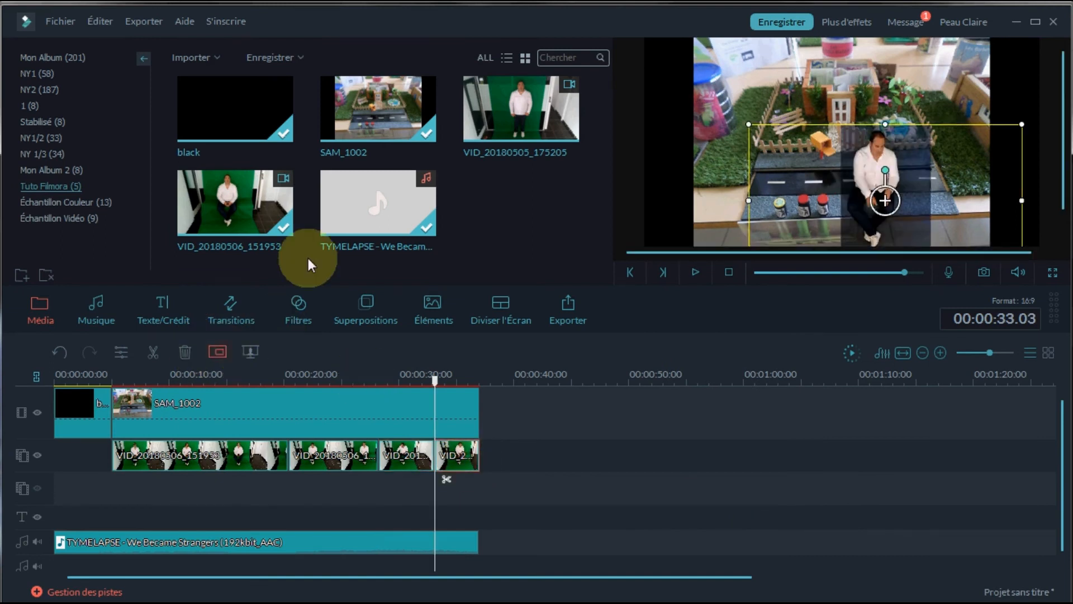
{"action": "left_click", "coordinate": [274, 107]}
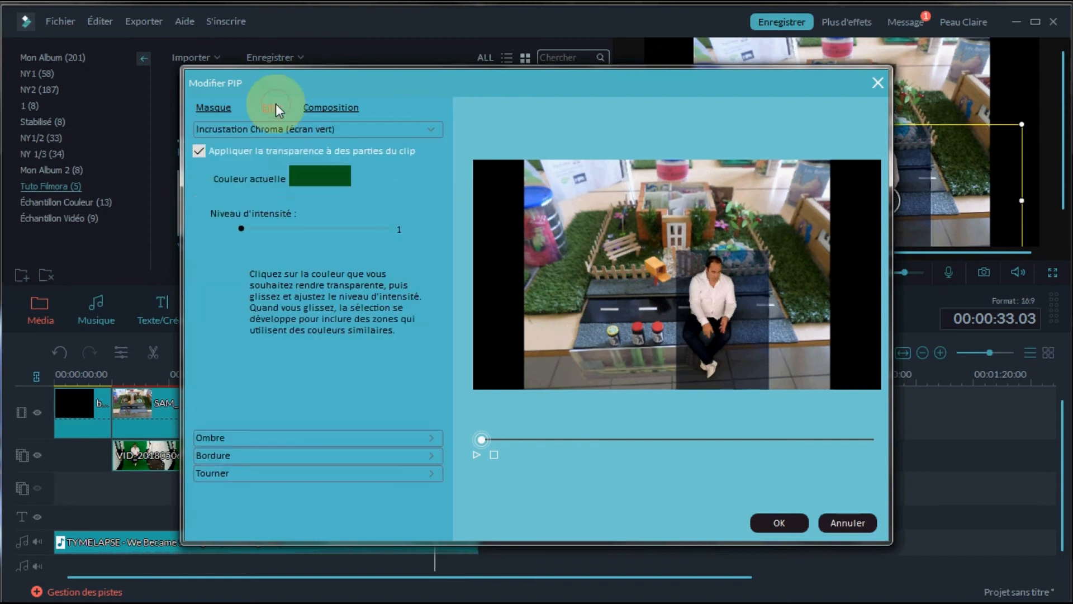
{"action": "left_click", "coordinate": [299, 228]}
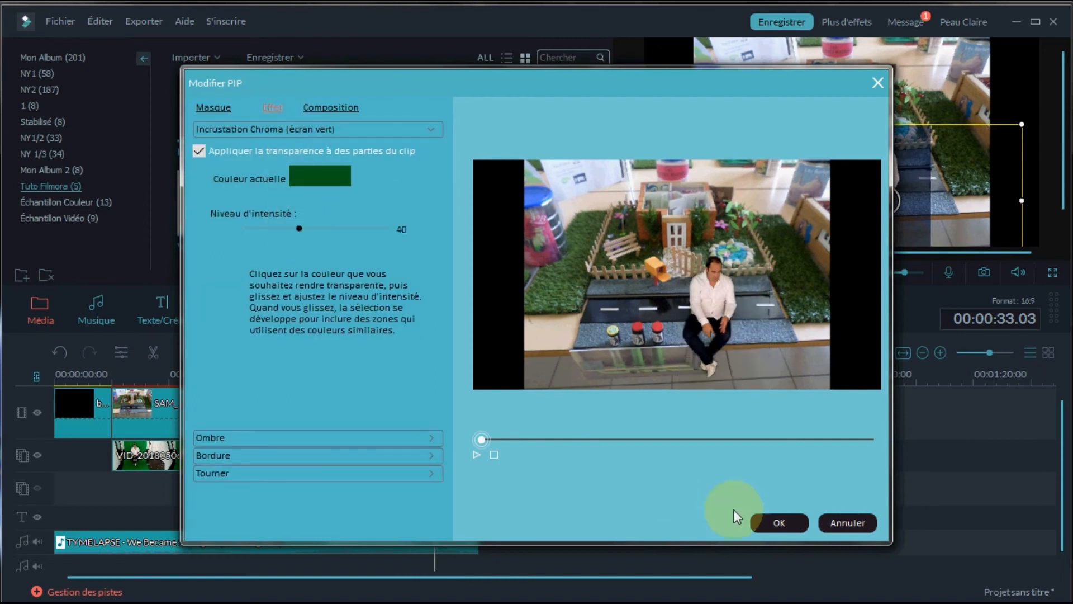
{"action": "left_click", "coordinate": [763, 521]}
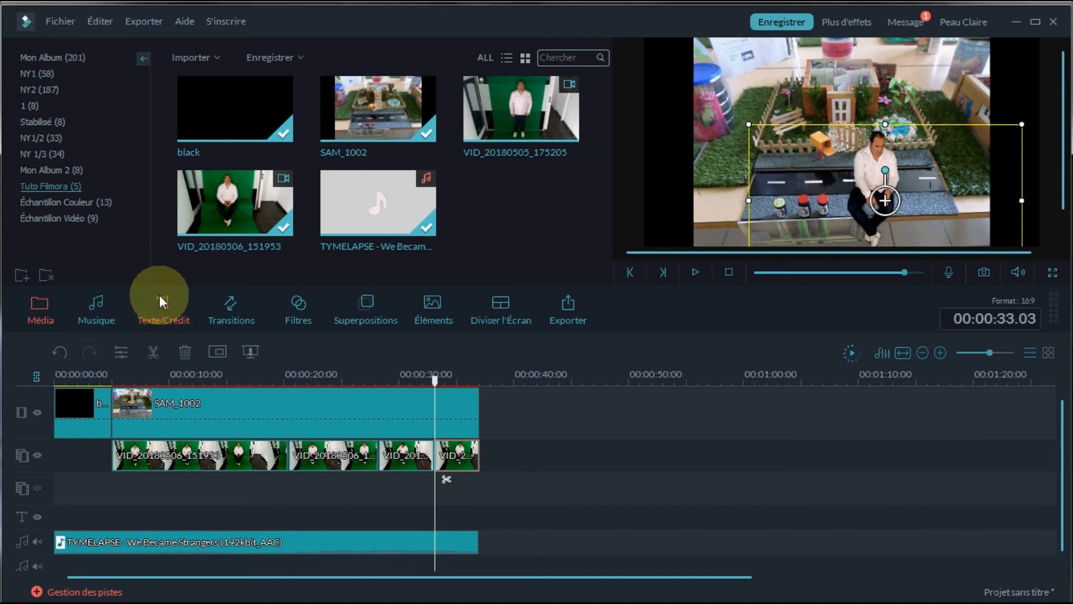
Step: Shift the four overlay clips earlier so they run back to back from the project's start, beneath the black clip
{"action": "left_click", "coordinate": [166, 419]}
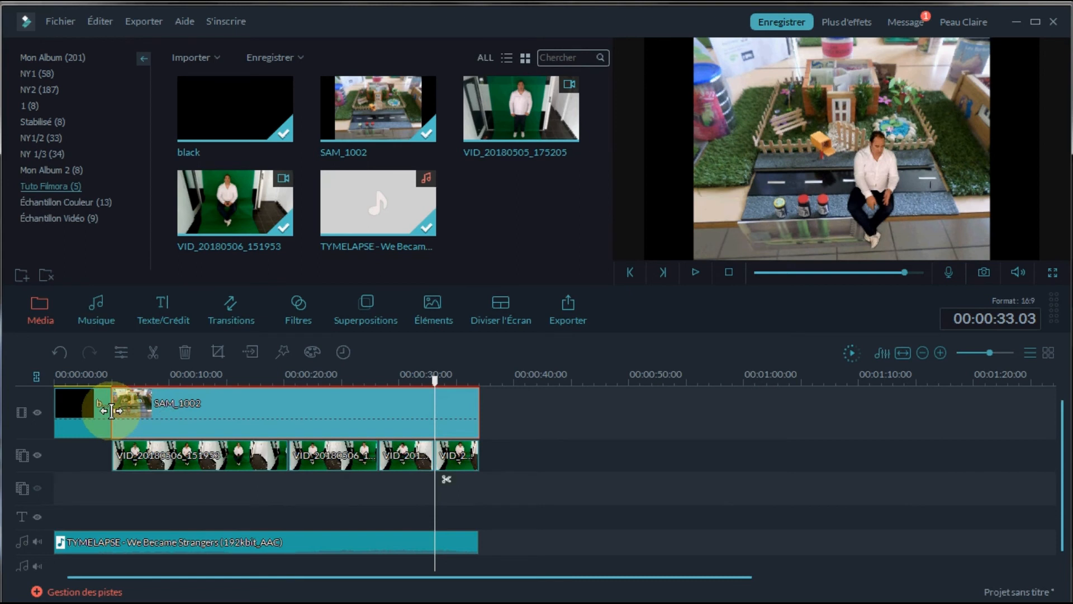
{"action": "left_click", "coordinate": [142, 456]}
{"action": "left_click_drag", "start_coordinate": [171, 459], "coordinate": [95, 463]}
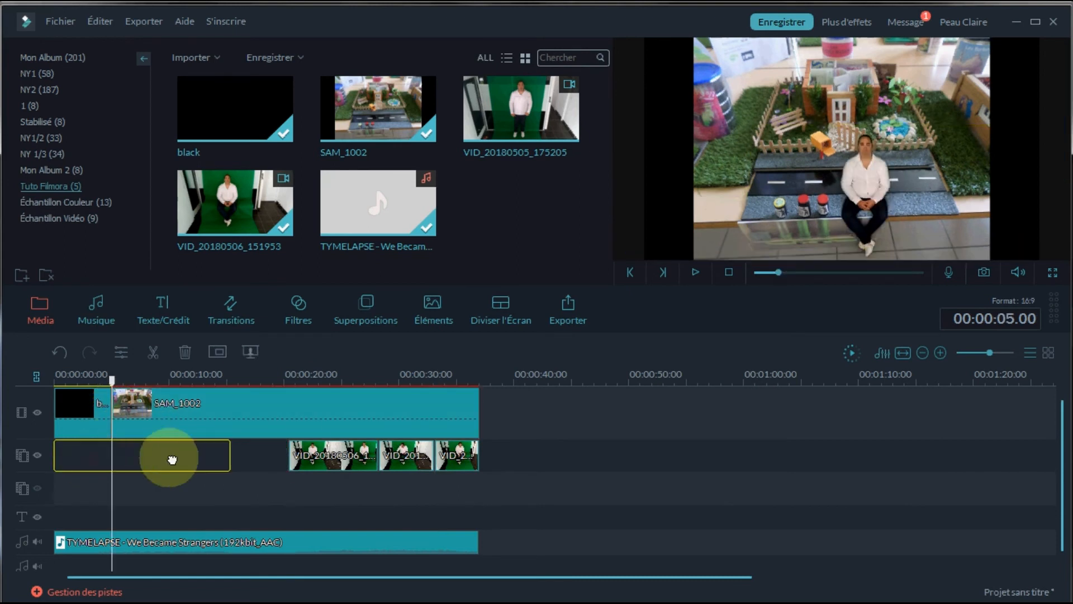
{"action": "left_click", "coordinate": [330, 456]}
{"action": "left_click_drag", "start_coordinate": [332, 458], "coordinate": [276, 455]}
{"action": "left_click_drag", "start_coordinate": [390, 451], "coordinate": [349, 459]}
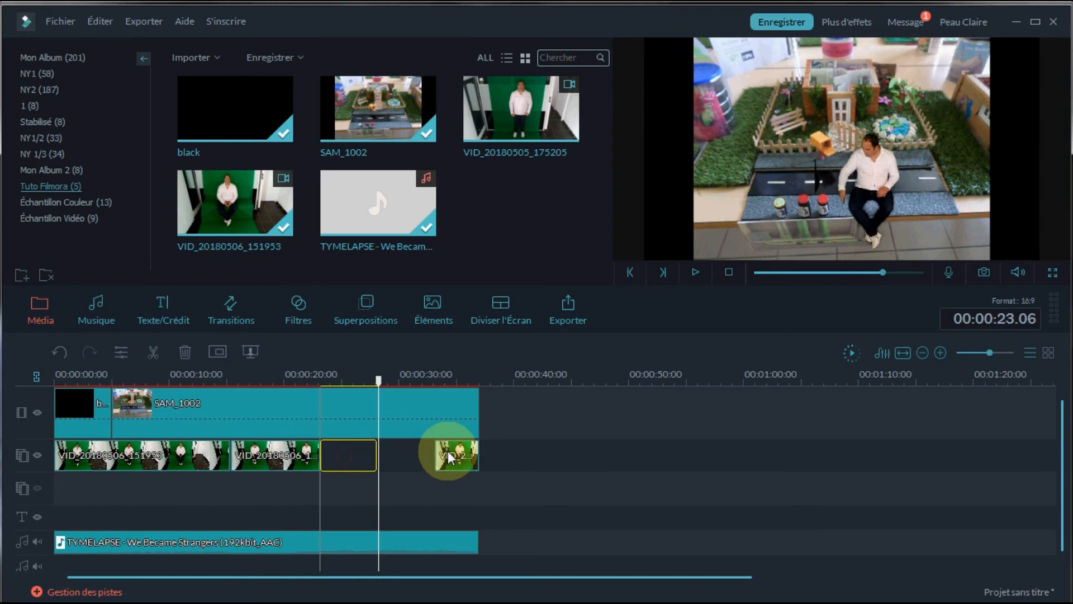
{"action": "left_click_drag", "start_coordinate": [457, 453], "coordinate": [401, 456]}
Step: Split the clips on all tracks at 00:00:05.02, just after the black clip ends
{"action": "left_click", "coordinate": [97, 417]}
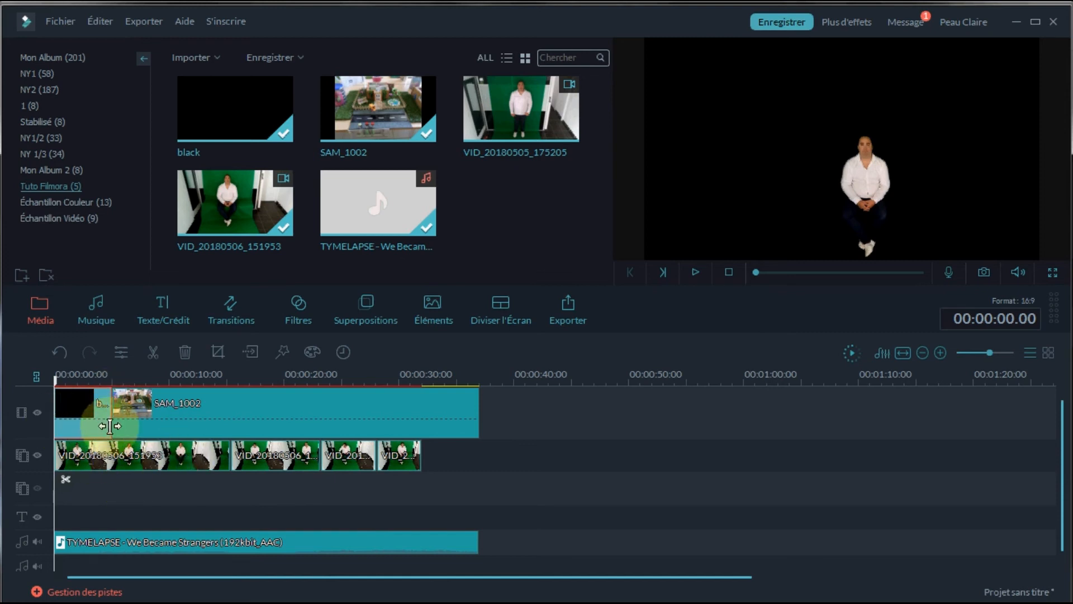
{"action": "left_click", "coordinate": [103, 449]}
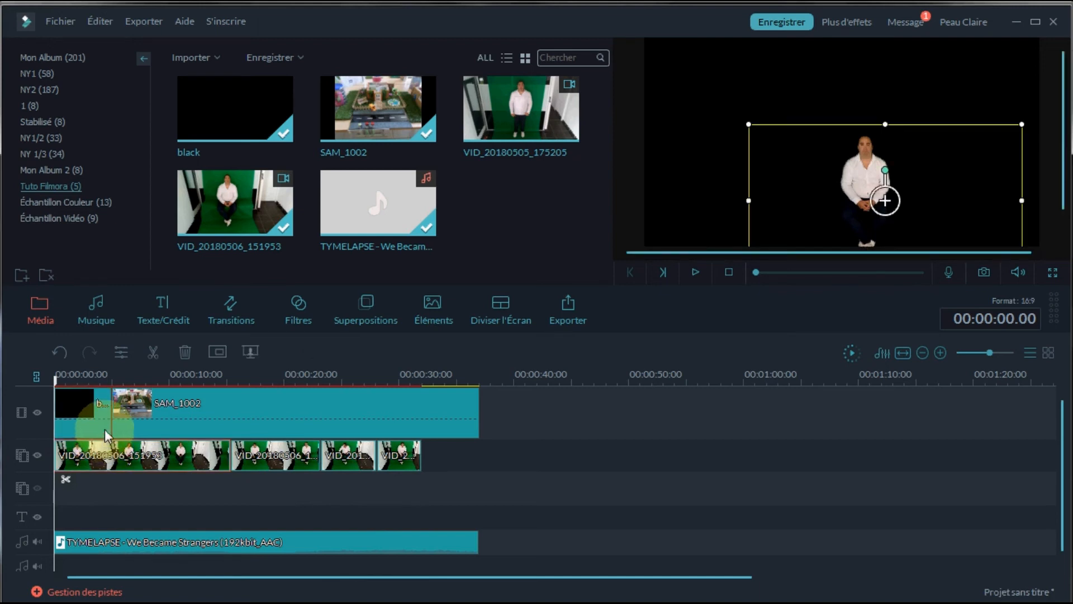
{"action": "left_click", "coordinate": [105, 429]}
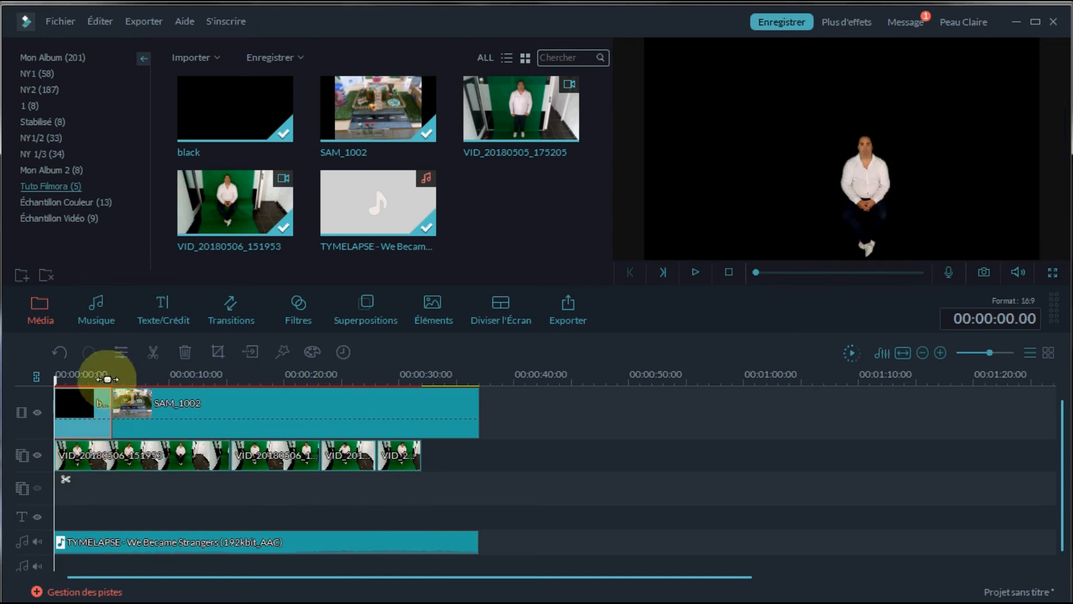
{"action": "left_click_drag", "start_coordinate": [107, 376], "coordinate": [111, 375]}
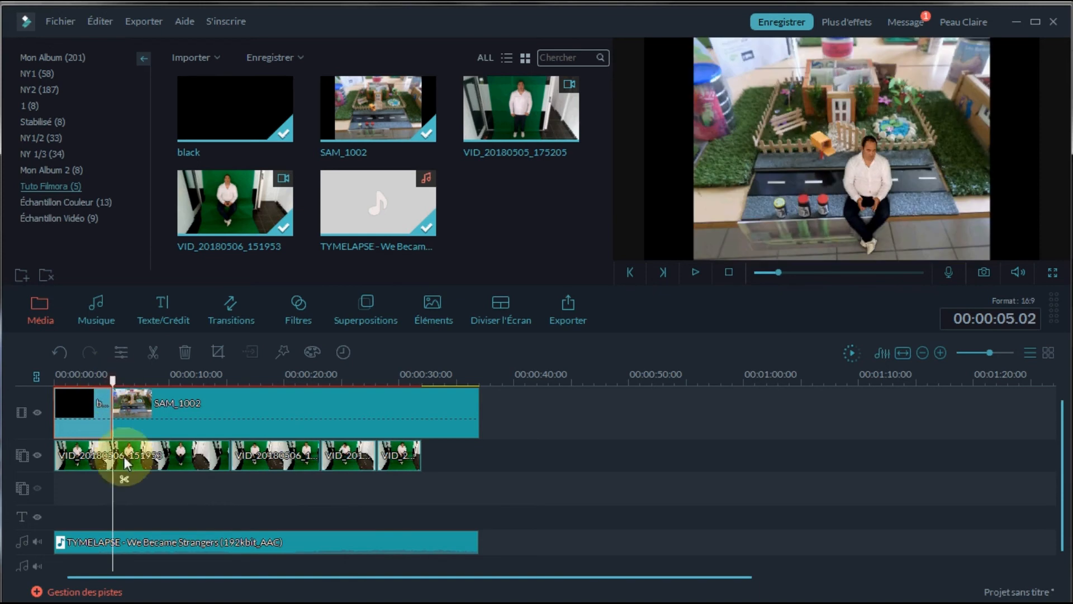
{"action": "left_click", "coordinate": [125, 480]}
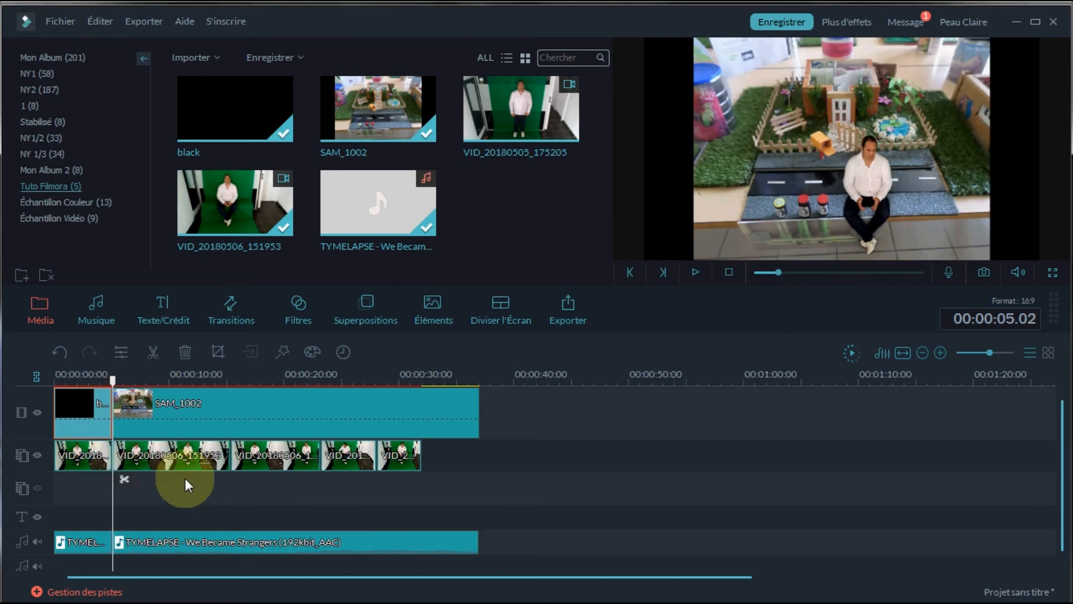
Step: Turn off the chroma key transparency on the first overlay piece over the black clip and close its settings
{"action": "left_click", "coordinate": [86, 457]}
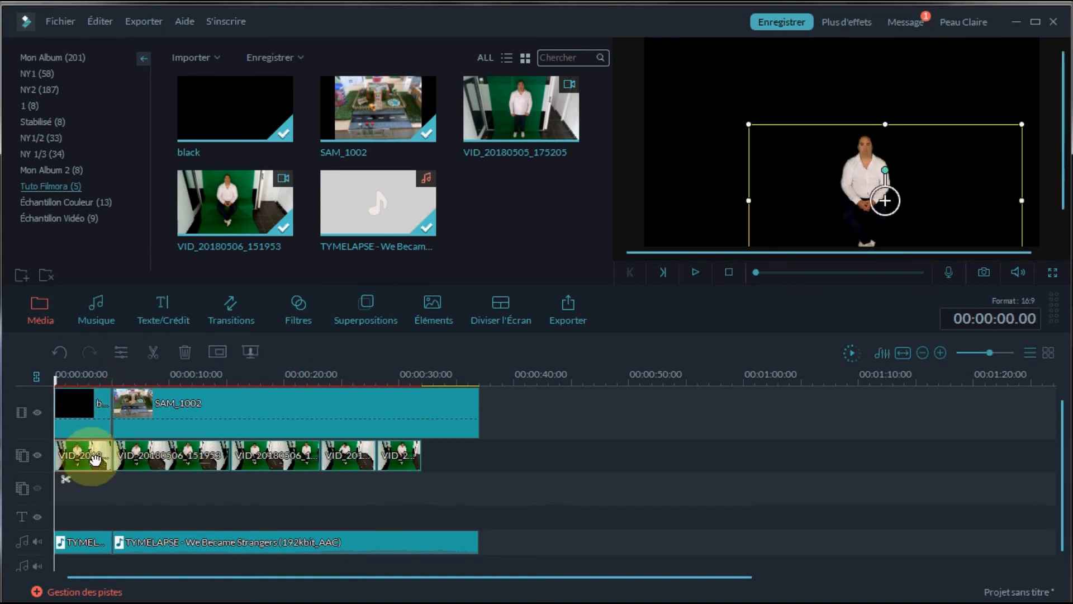
{"action": "left_click", "coordinate": [217, 351]}
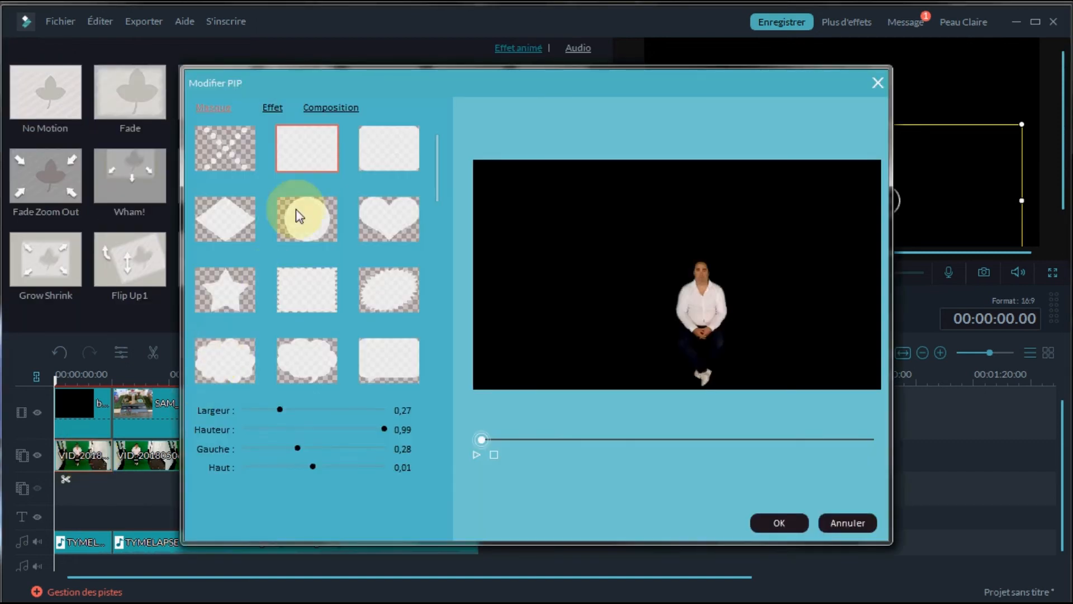
{"action": "left_click", "coordinate": [265, 107]}
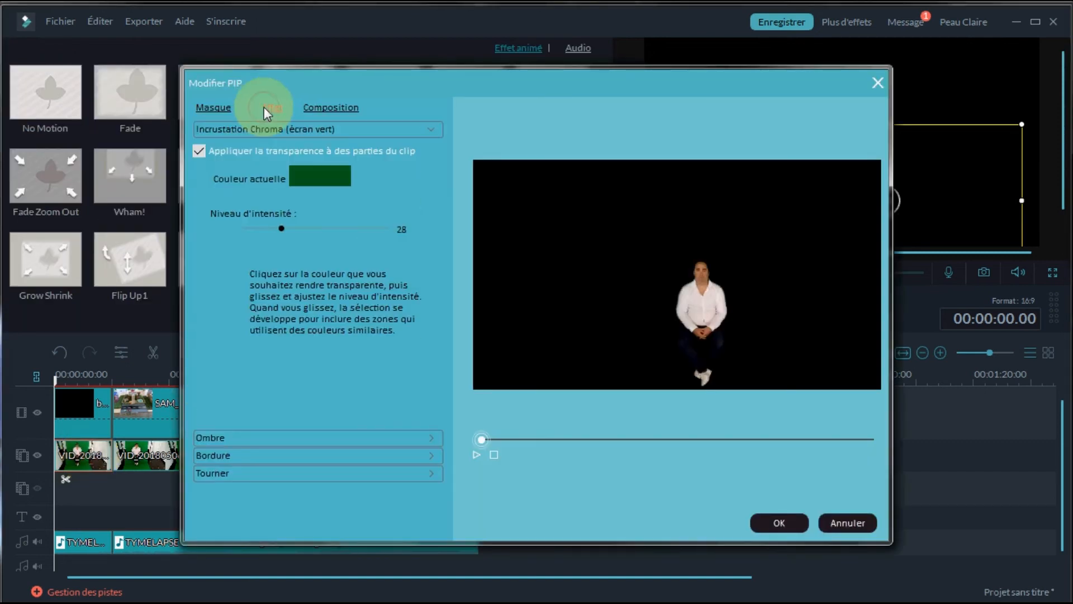
{"action": "left_click", "coordinate": [198, 152]}
{"action": "left_click", "coordinate": [779, 523]}
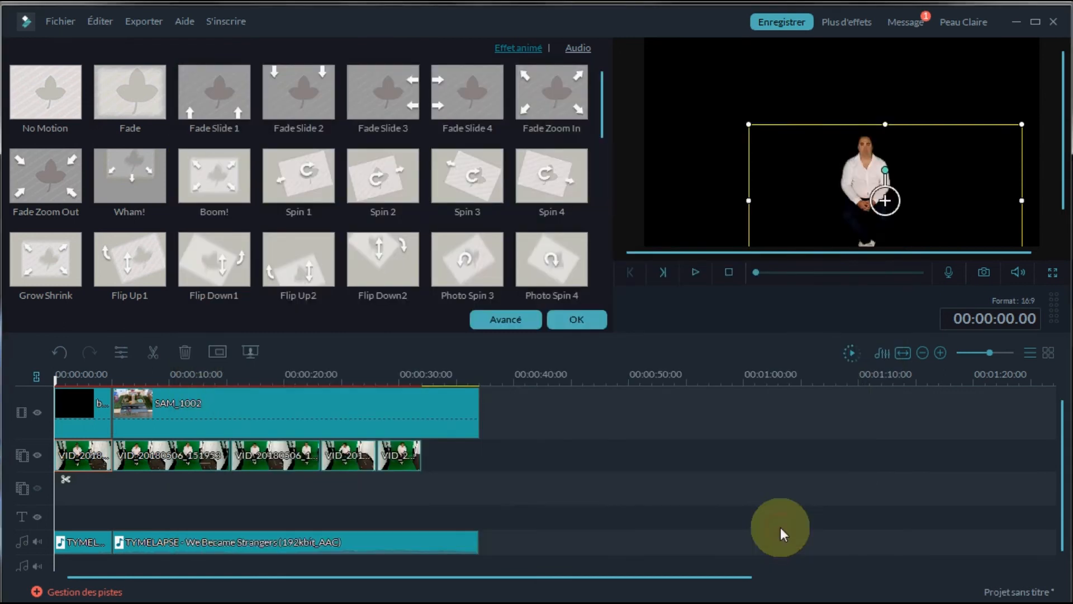
{"action": "left_click", "coordinate": [605, 321]}
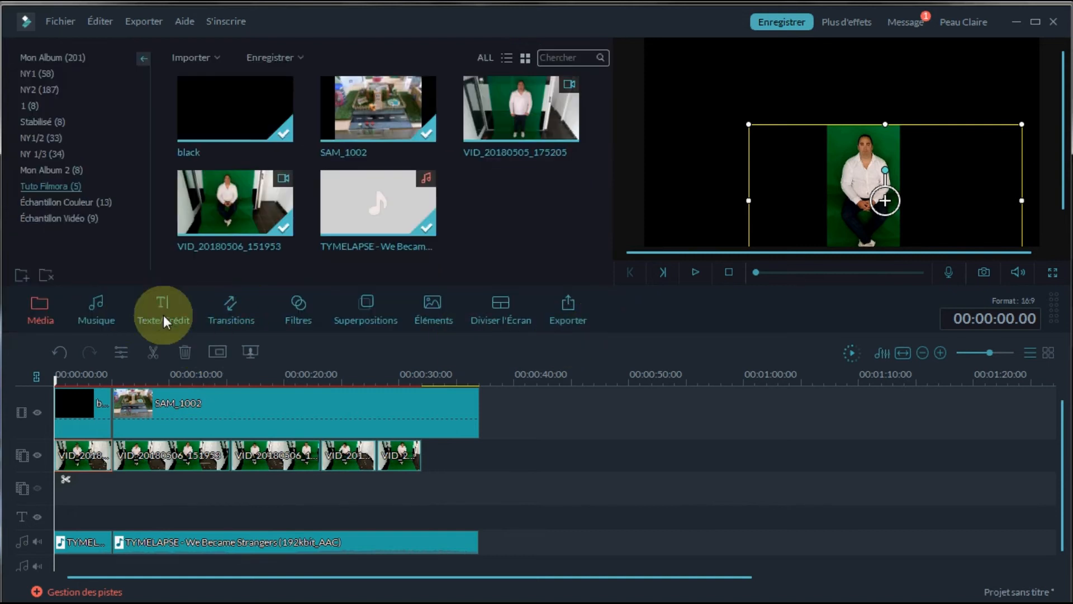
Step: Play the start of the intro and preview the Anime Opener 1 title from the Japonais title collection
{"action": "left_click", "coordinate": [692, 271]}
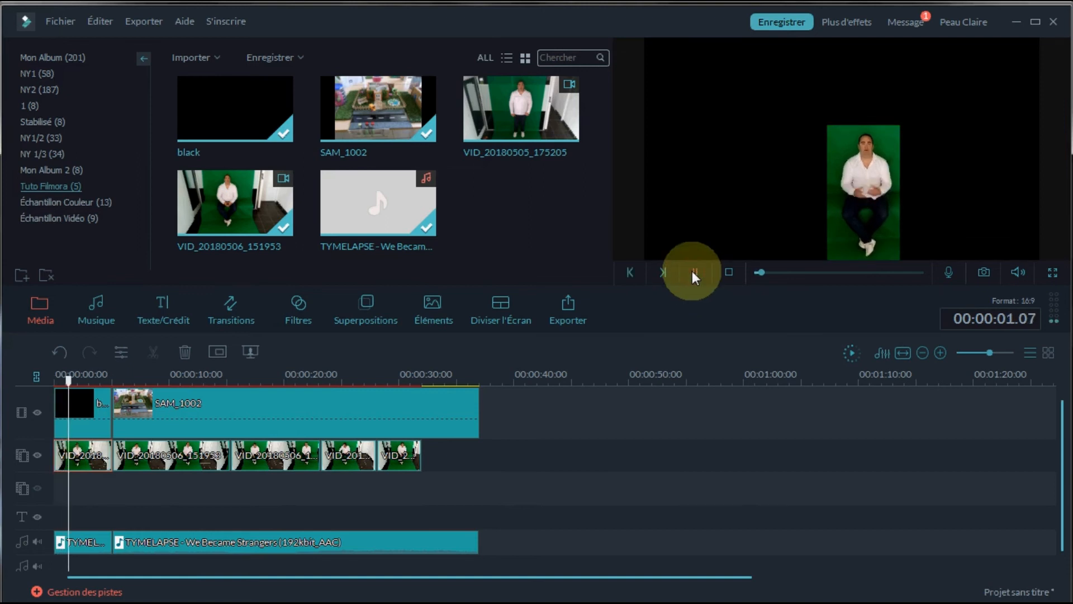
{"action": "left_click", "coordinate": [692, 270]}
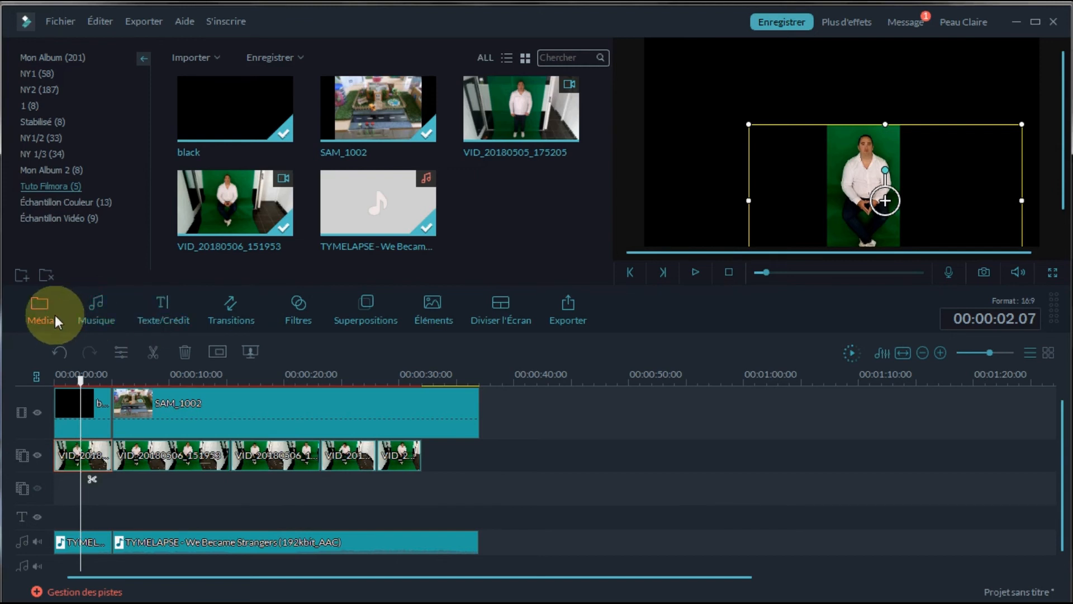
{"action": "left_click", "coordinate": [169, 309]}
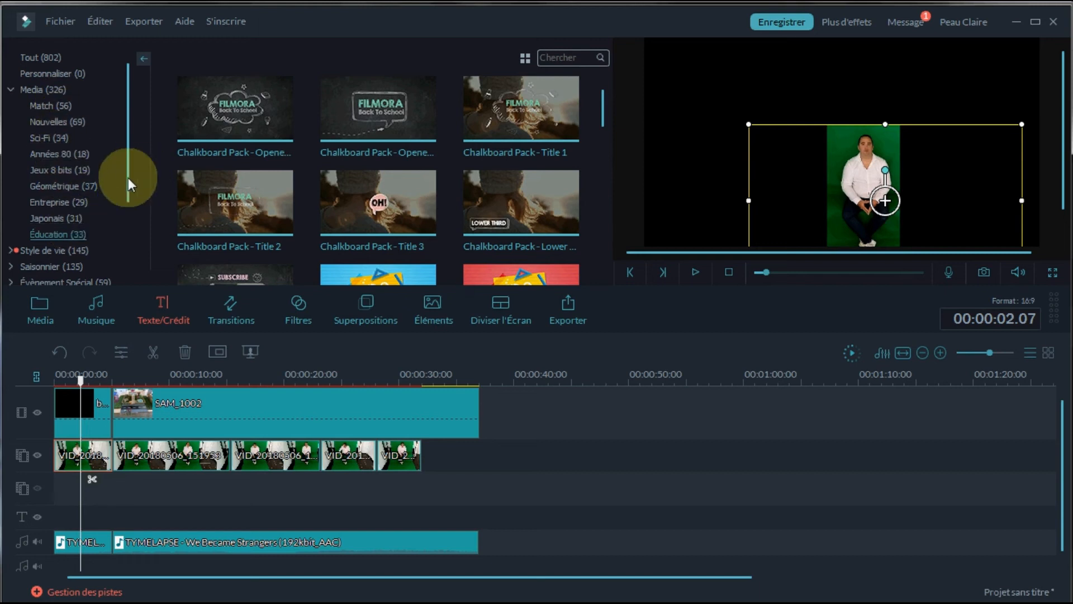
{"action": "mouse_move", "coordinate": [128, 178]}
{"action": "left_mouse_down"}
{"action": "mouse_move", "coordinate": [130, 206]}
{"action": "mouse_move", "coordinate": [132, 187]}
{"action": "left_mouse_up"}
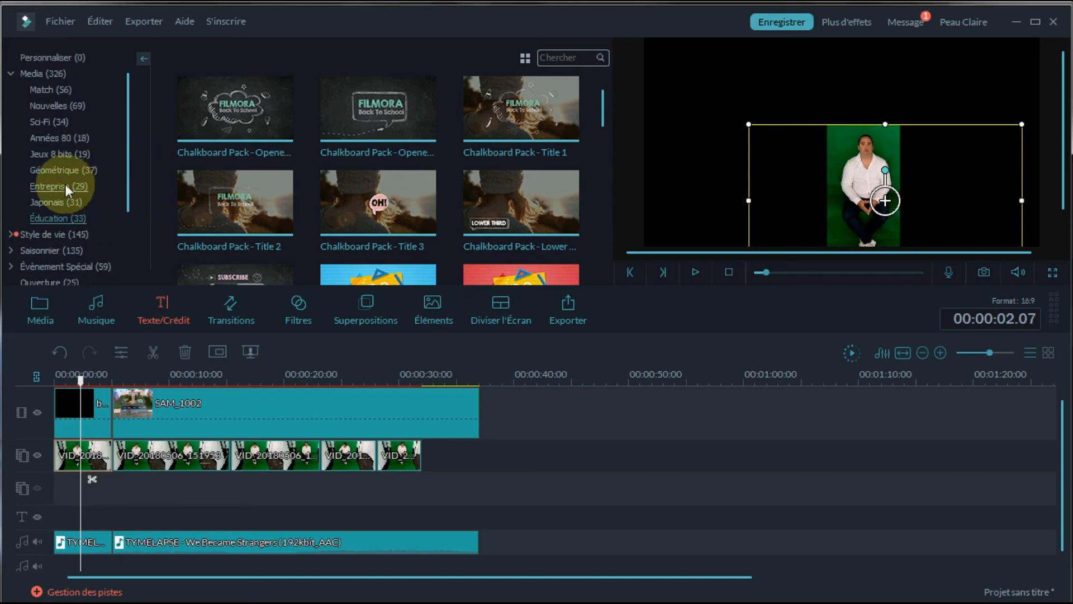
{"action": "left_click", "coordinate": [71, 205]}
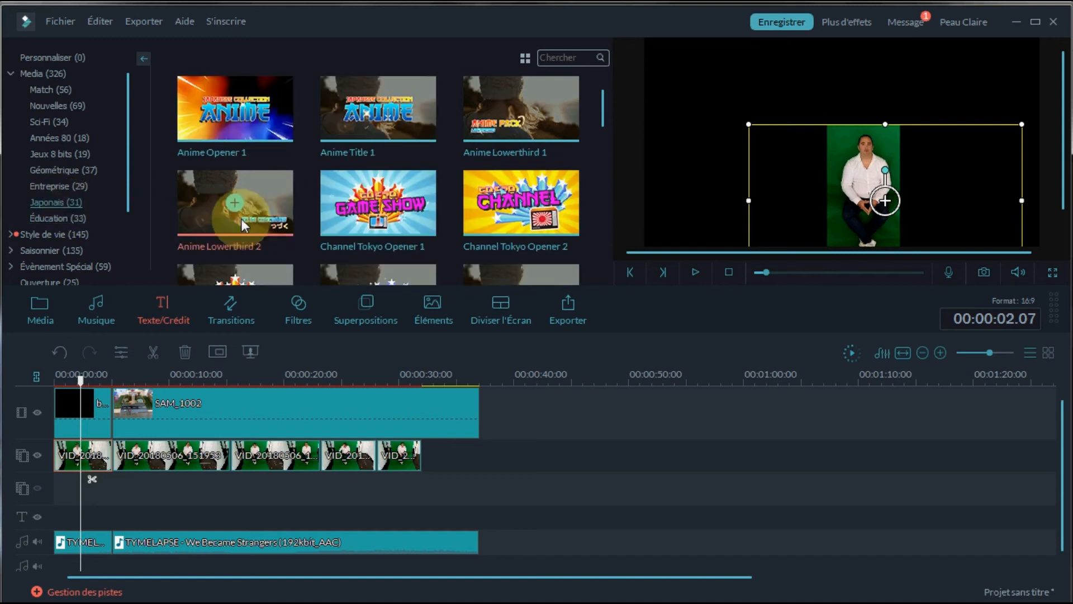
{"action": "left_click_drag", "start_coordinate": [129, 179], "coordinate": [171, 180]}
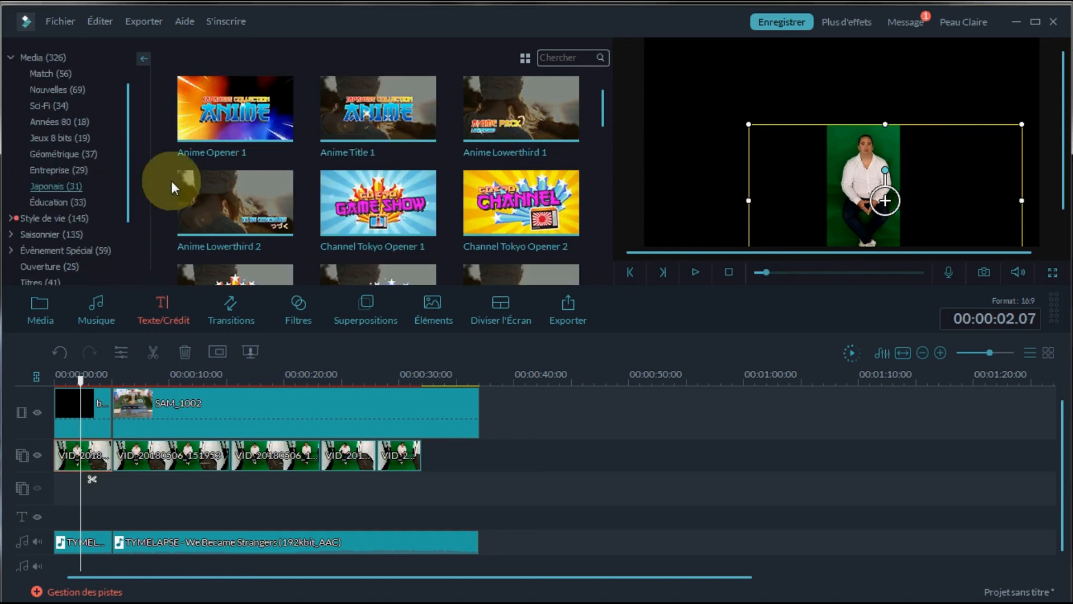
{"action": "left_click_drag", "start_coordinate": [603, 117], "coordinate": [606, 98]}
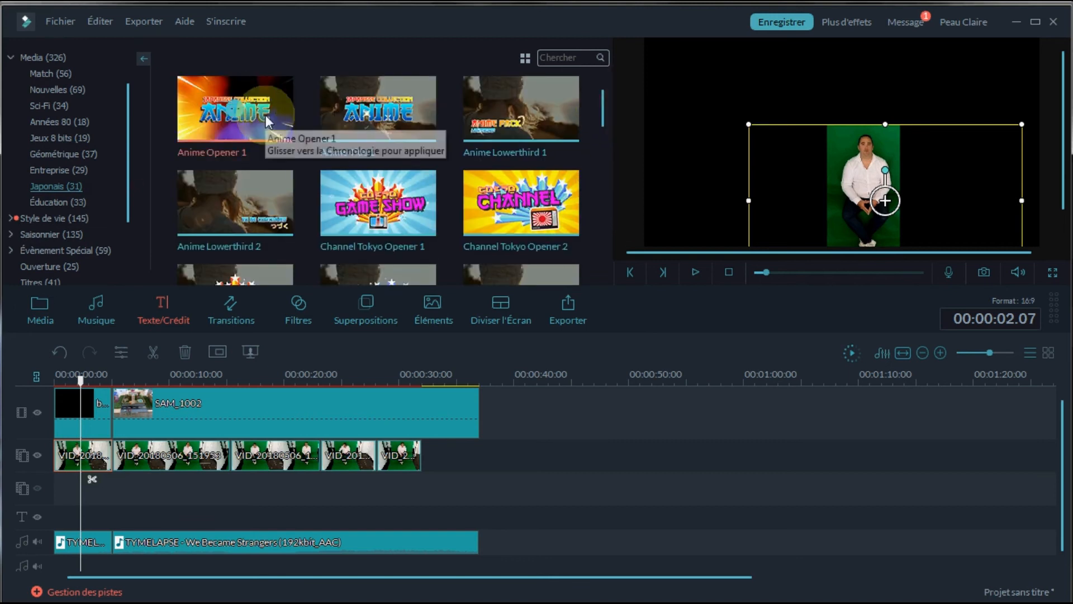
{"action": "left_click", "coordinate": [311, 139]}
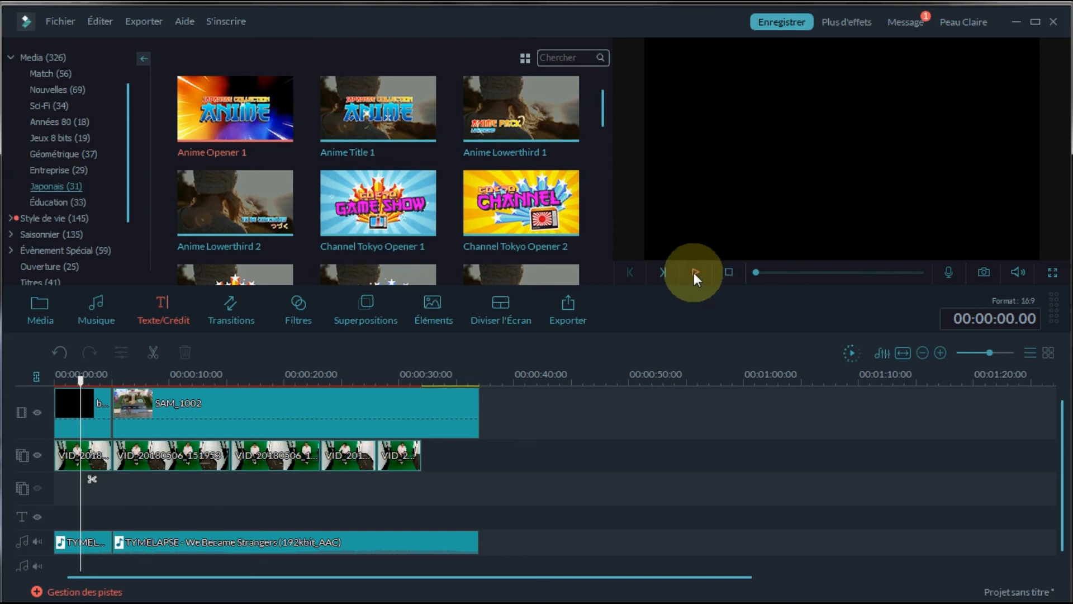
{"action": "left_click", "coordinate": [694, 272]}
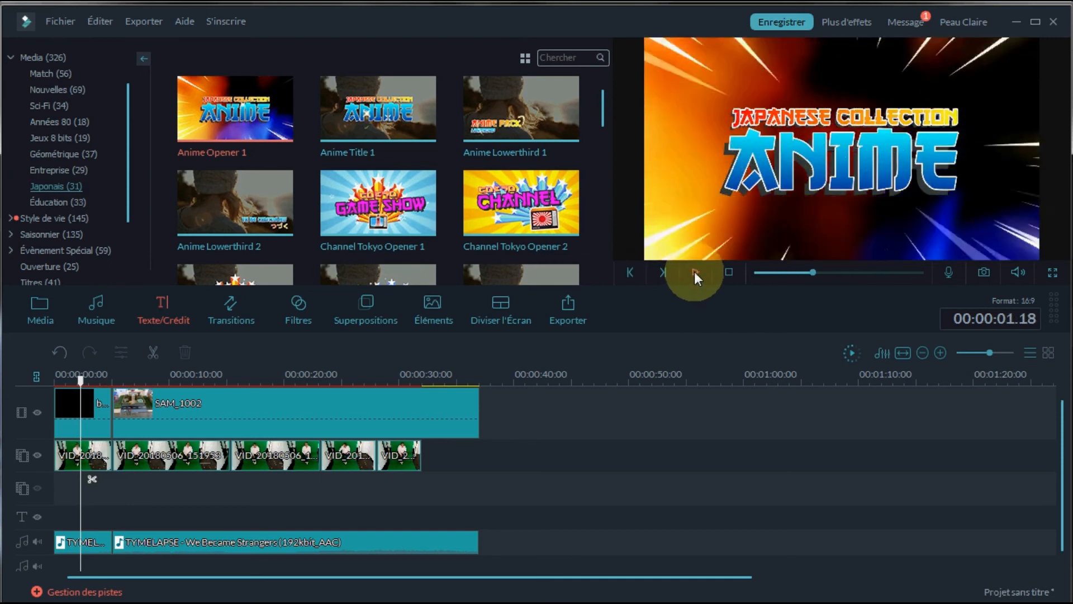
{"action": "left_click", "coordinate": [695, 272]}
{"action": "left_click", "coordinate": [417, 201]}
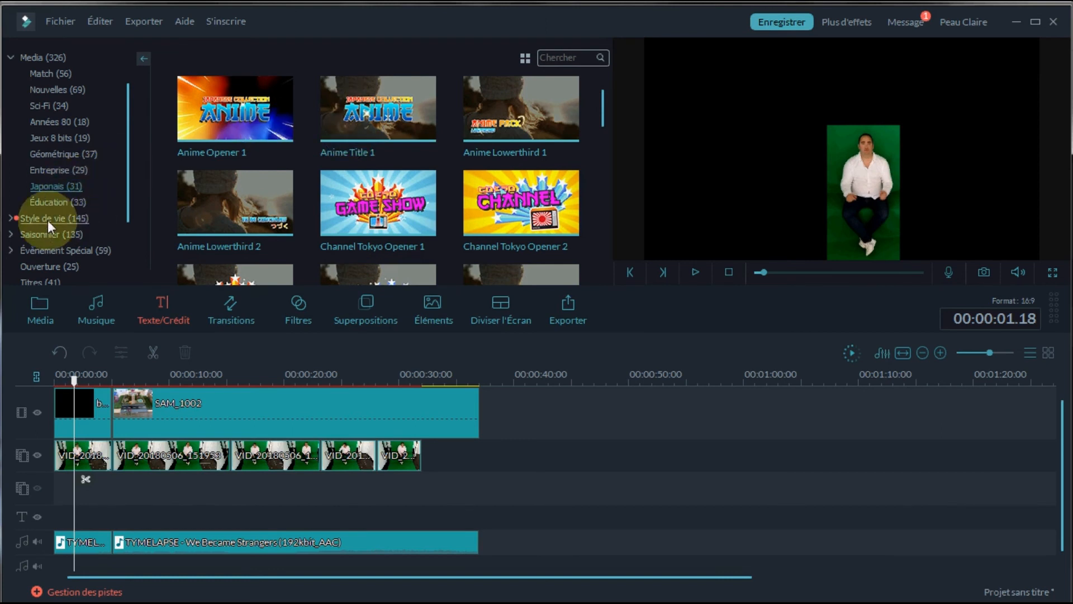
Step: Preview the Sci-Fi Cosmic Pack titles, insert Cosmic Pack - Opener 1 on the video track before the black clip, and play the result
{"action": "left_click", "coordinate": [51, 105]}
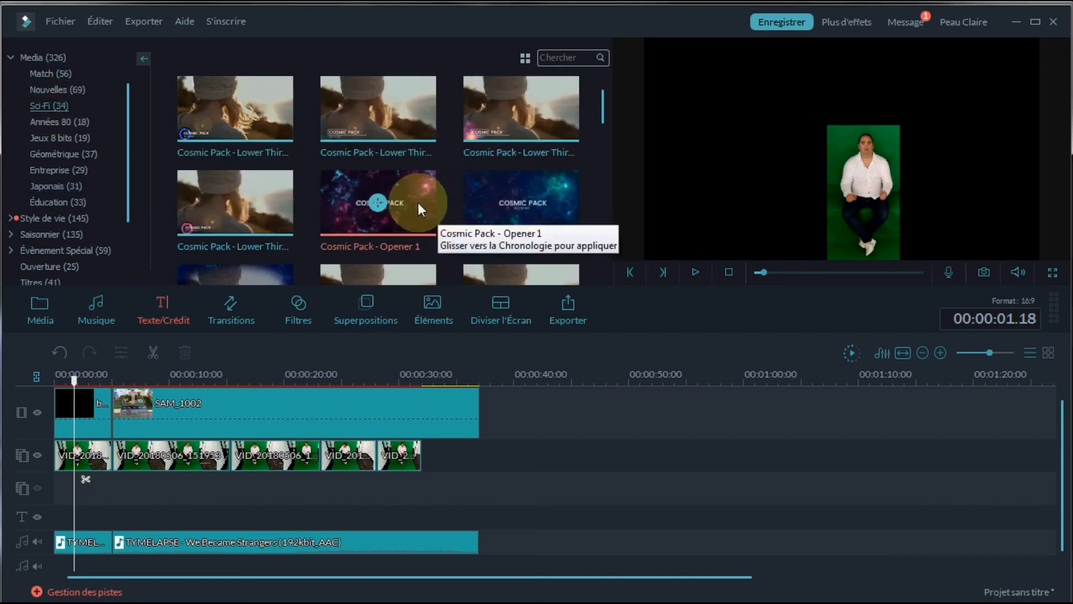
{"action": "left_click", "coordinate": [419, 205]}
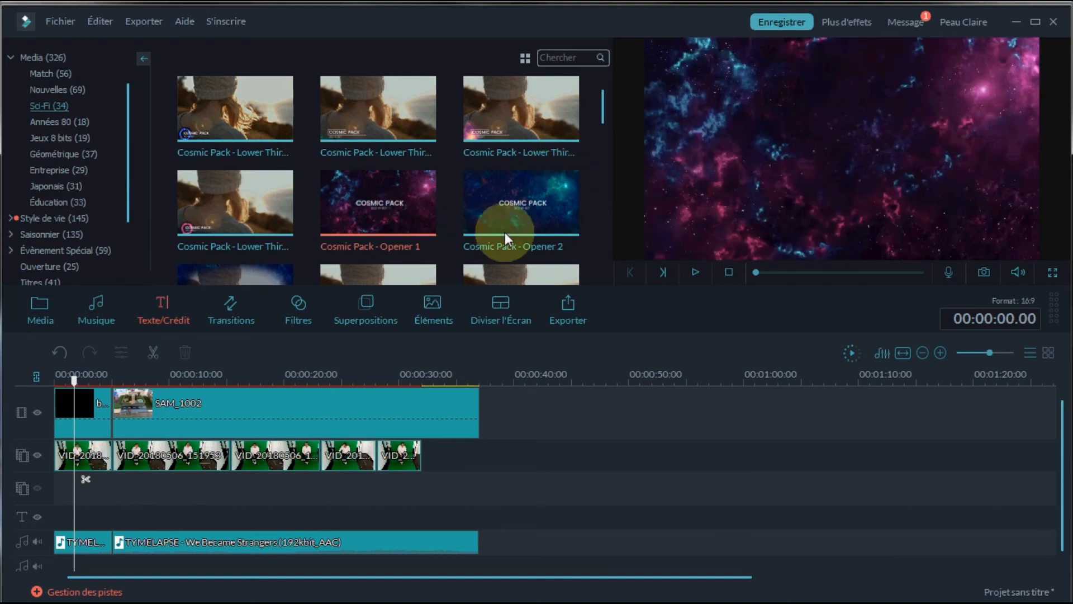
{"action": "left_click", "coordinate": [695, 272]}
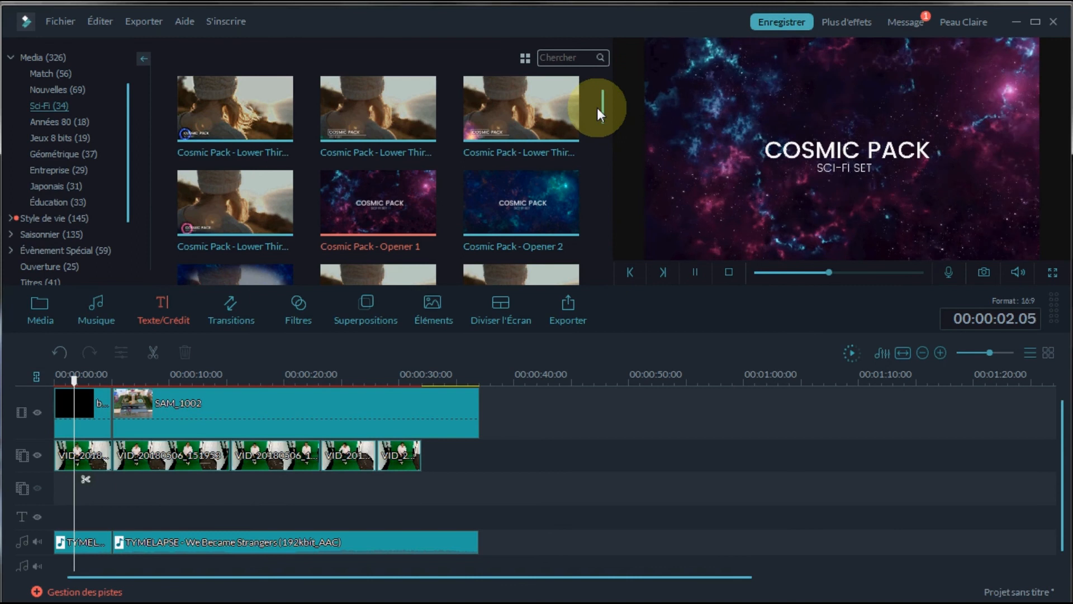
{"action": "left_click_drag", "start_coordinate": [603, 113], "coordinate": [605, 125]}
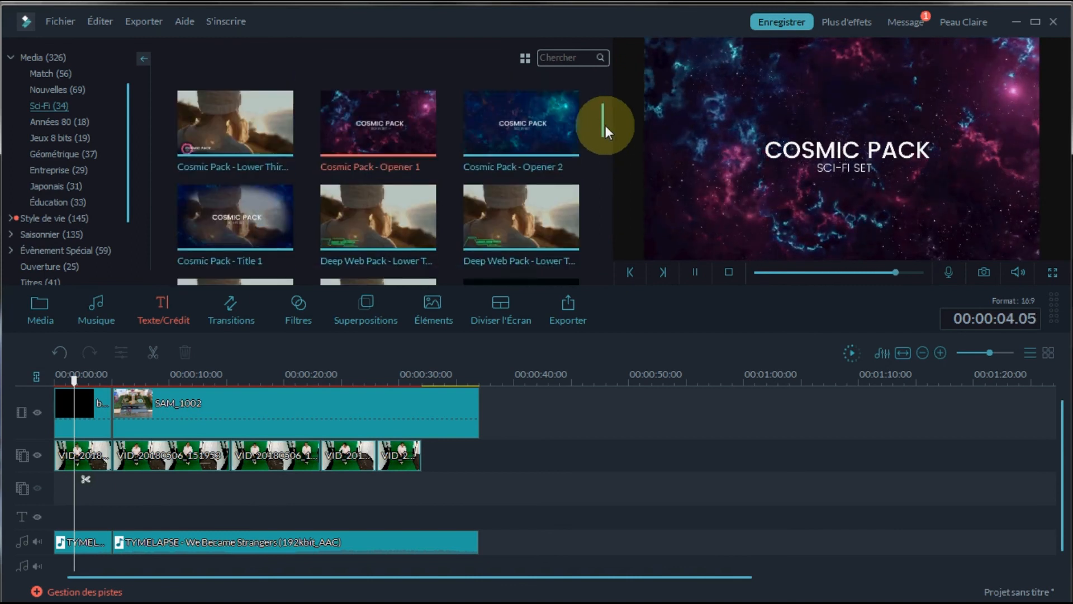
{"action": "left_click", "coordinate": [264, 216]}
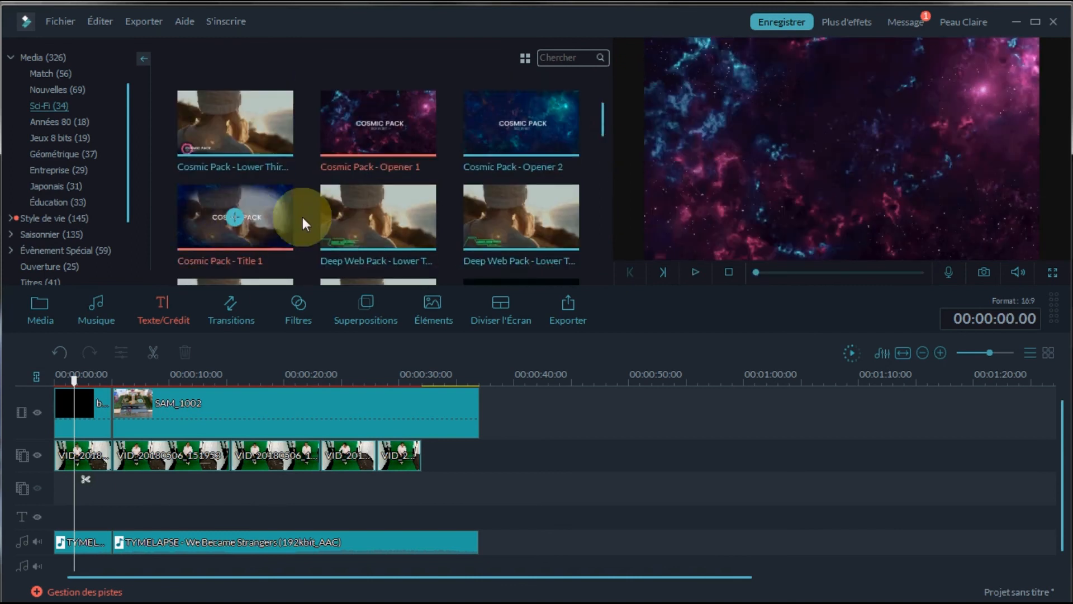
{"action": "left_click", "coordinate": [268, 203]}
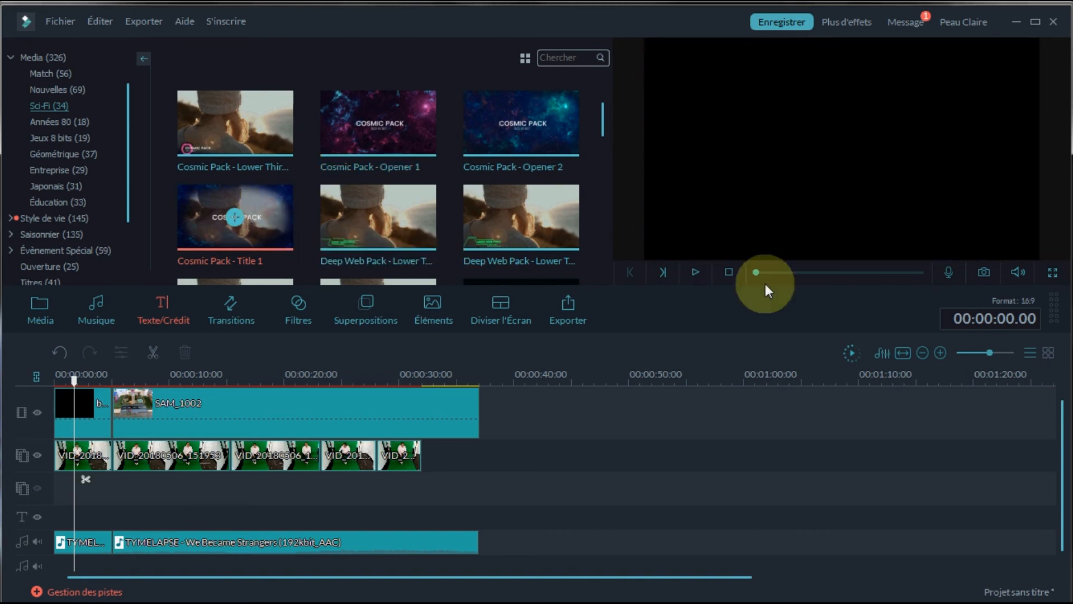
{"action": "left_click", "coordinate": [695, 270]}
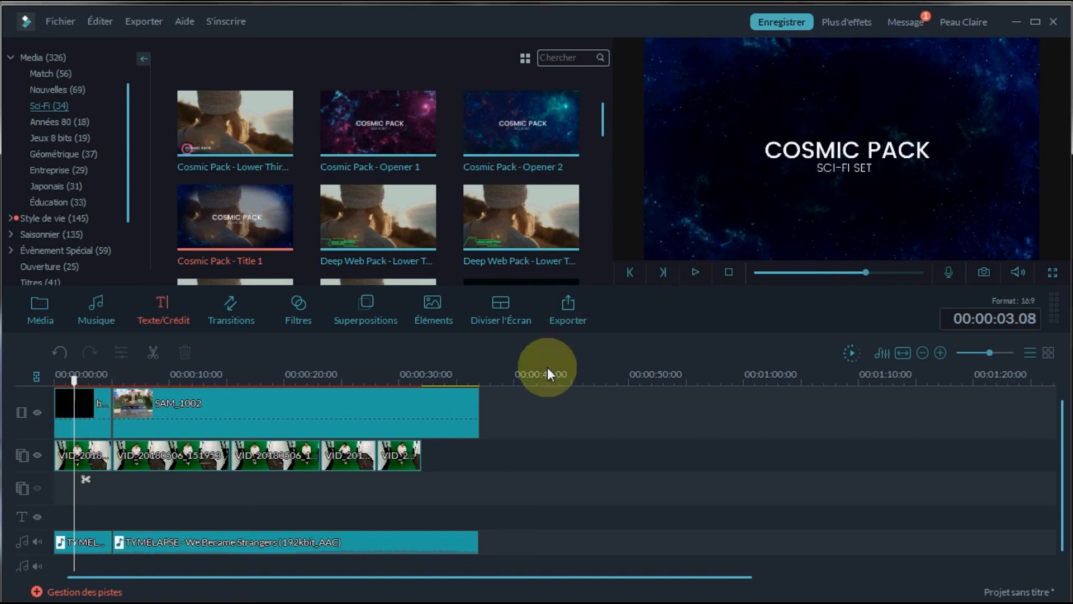
{"action": "left_click_drag", "start_coordinate": [600, 146], "coordinate": [602, 113]}
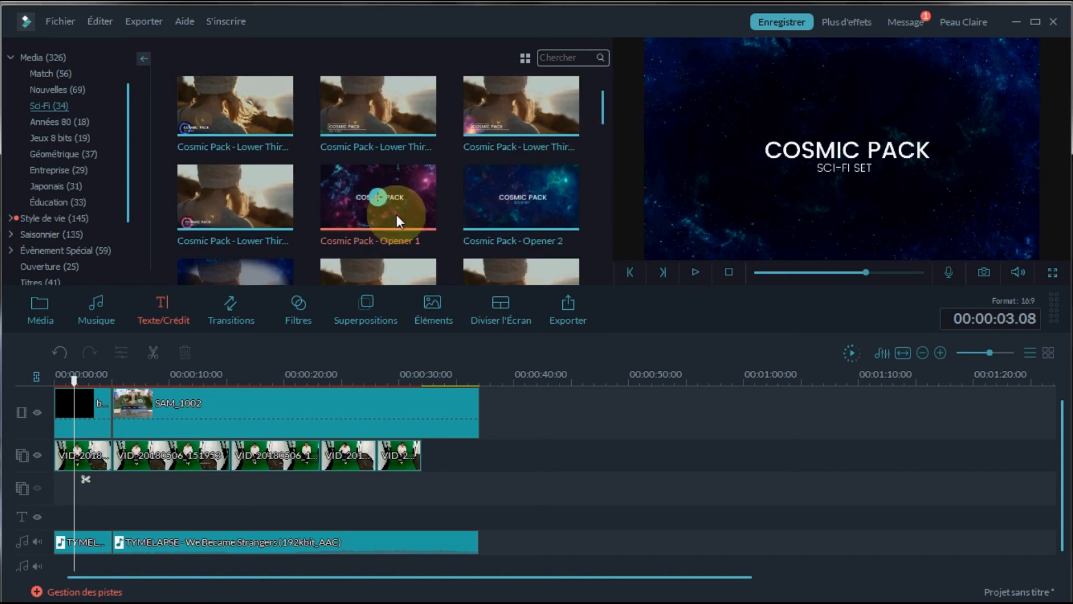
{"action": "left_click_drag", "start_coordinate": [414, 205], "coordinate": [62, 434]}
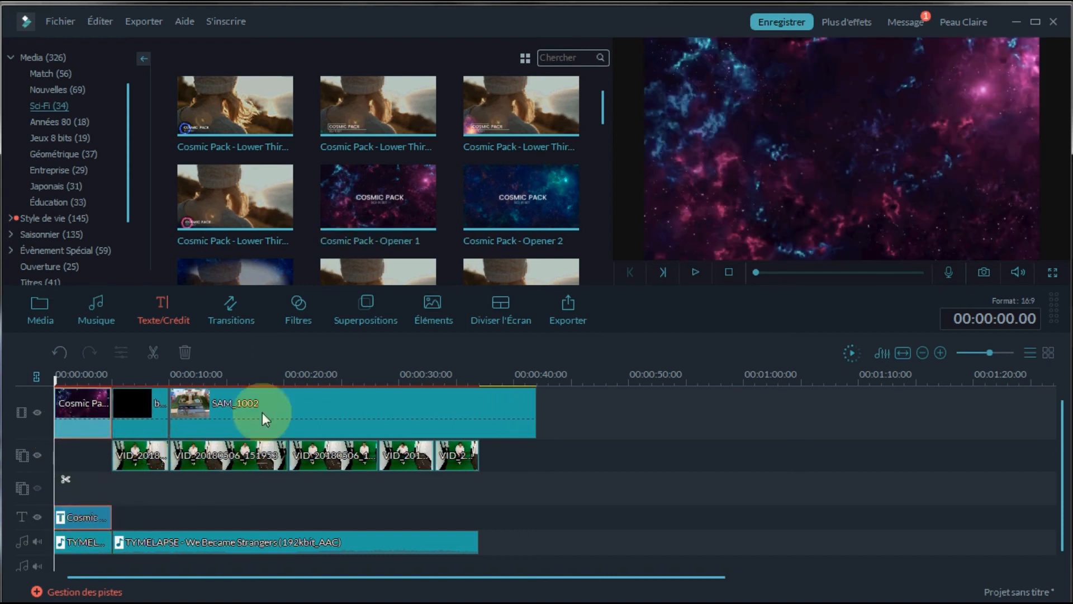
{"action": "left_click", "coordinate": [696, 272]}
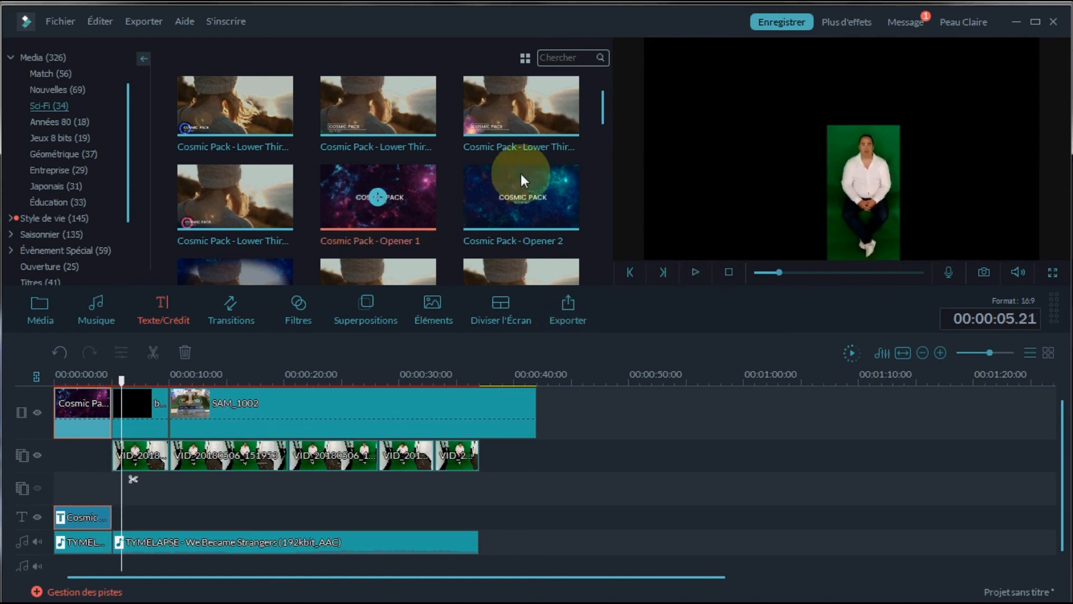
Step: Preview the Deep Web Pack lower thirds, place the blue one listed just before Opener 1 on the title track at 00:00:05.00, and play it
{"action": "left_click_drag", "start_coordinate": [602, 107], "coordinate": [605, 118]}
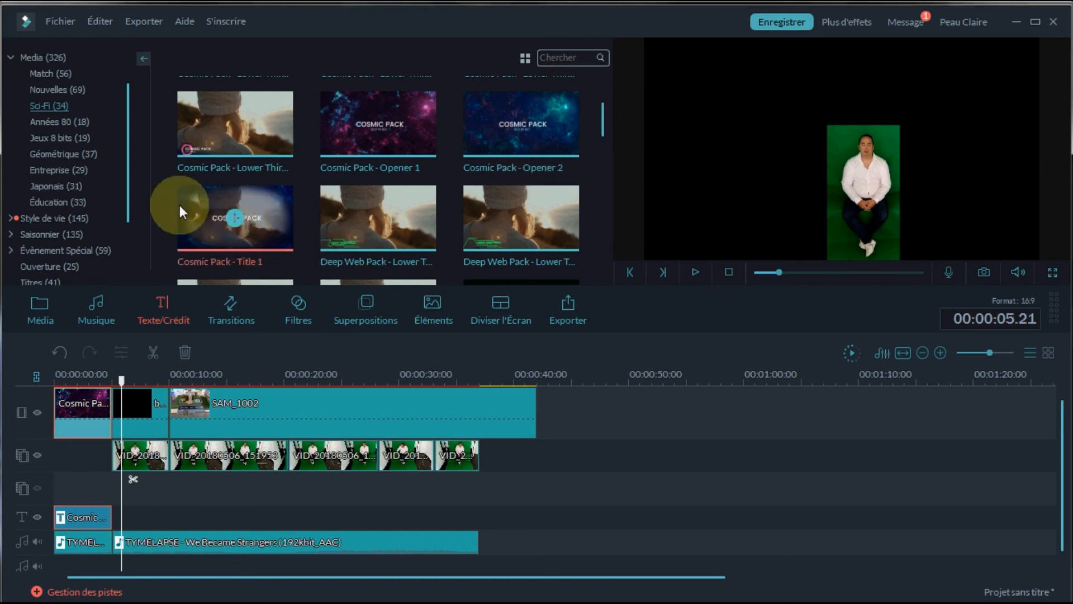
{"action": "left_click", "coordinate": [367, 228]}
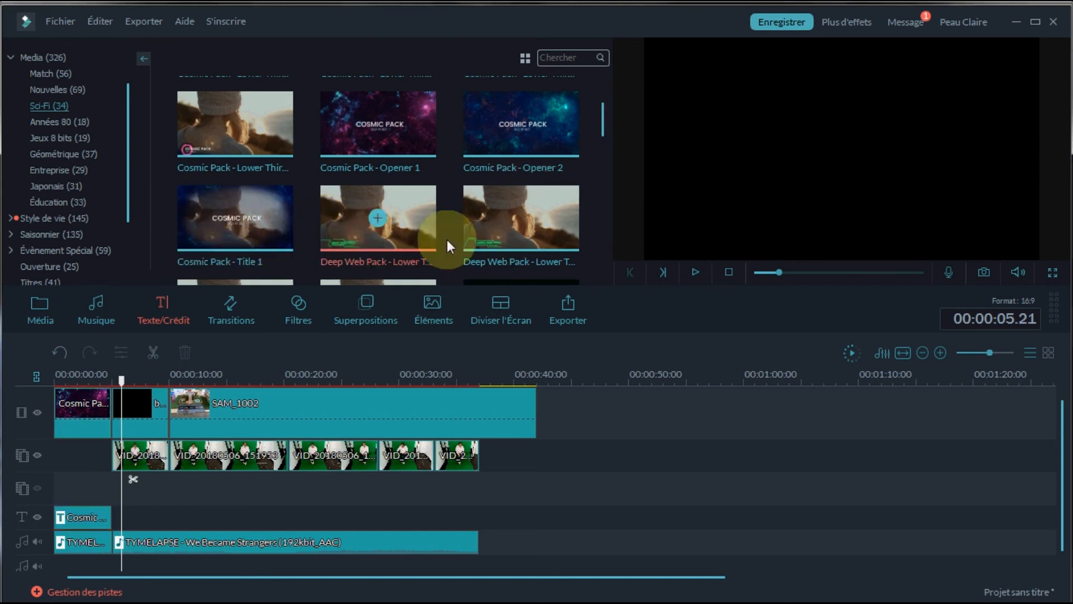
{"action": "left_click", "coordinate": [695, 271]}
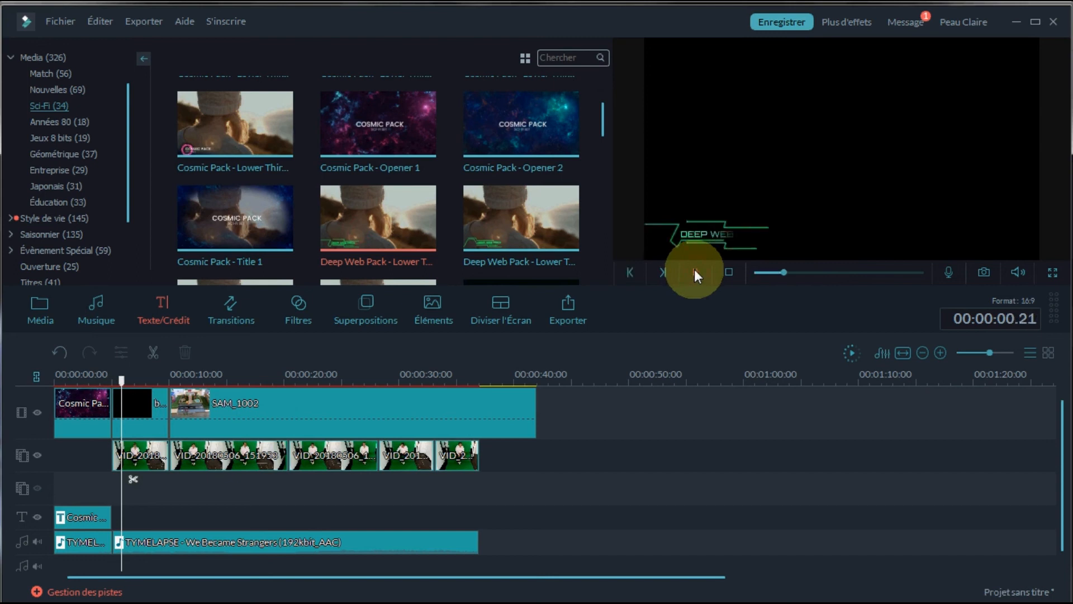
{"action": "left_click_drag", "start_coordinate": [605, 122], "coordinate": [606, 135]}
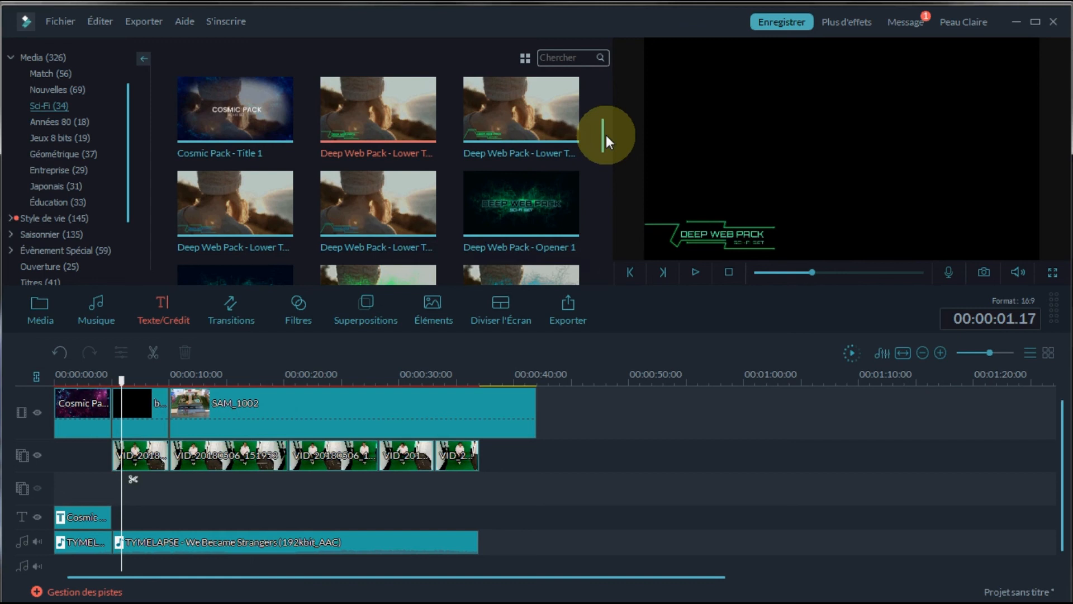
{"action": "left_click", "coordinate": [690, 272]}
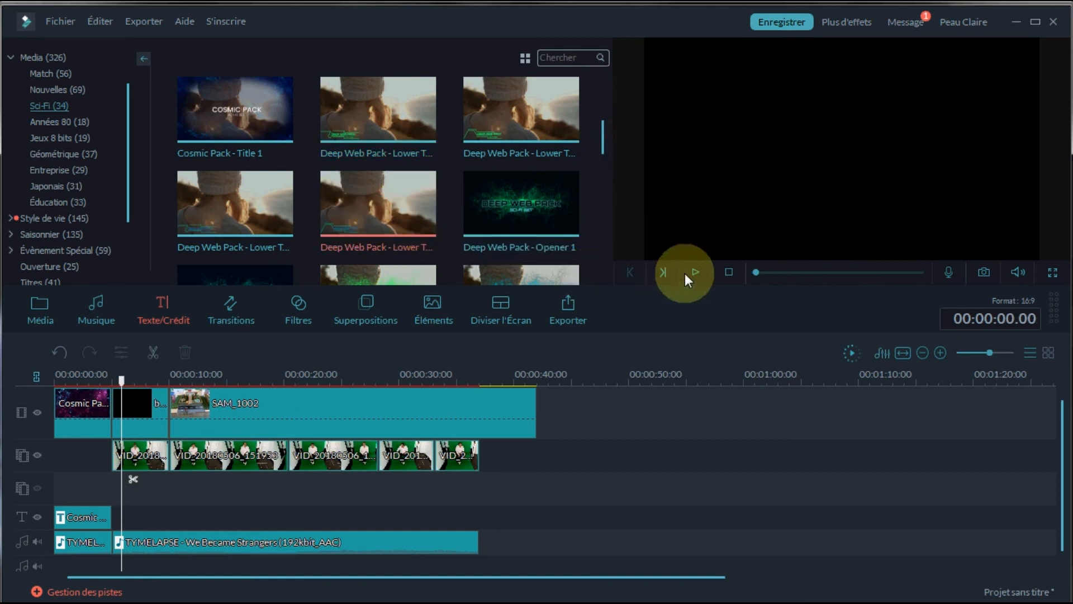
{"action": "left_click", "coordinate": [692, 273]}
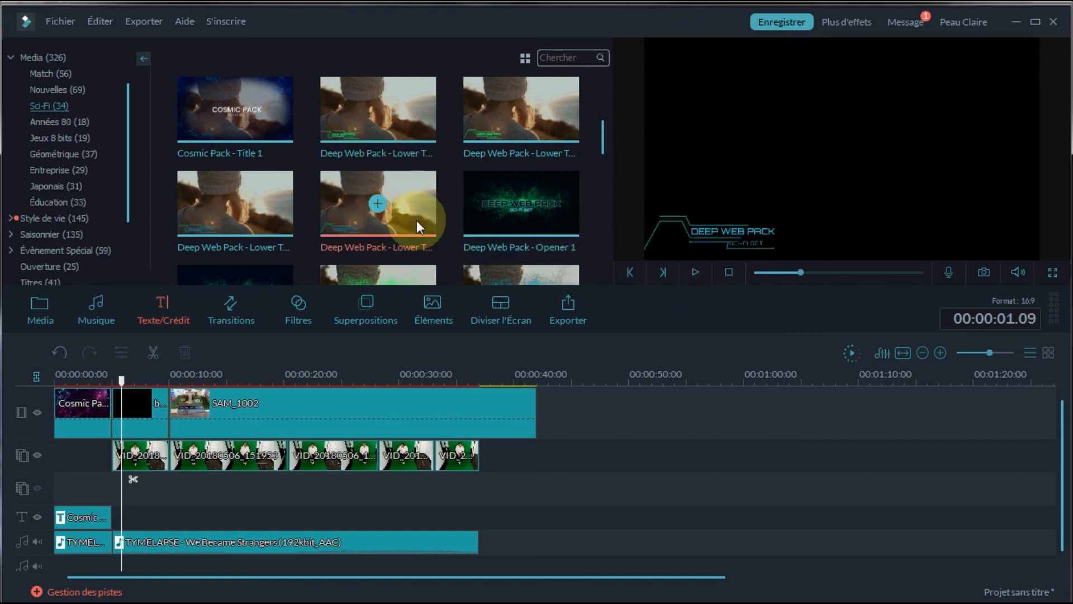
{"action": "left_click_drag", "start_coordinate": [411, 212], "coordinate": [119, 514]}
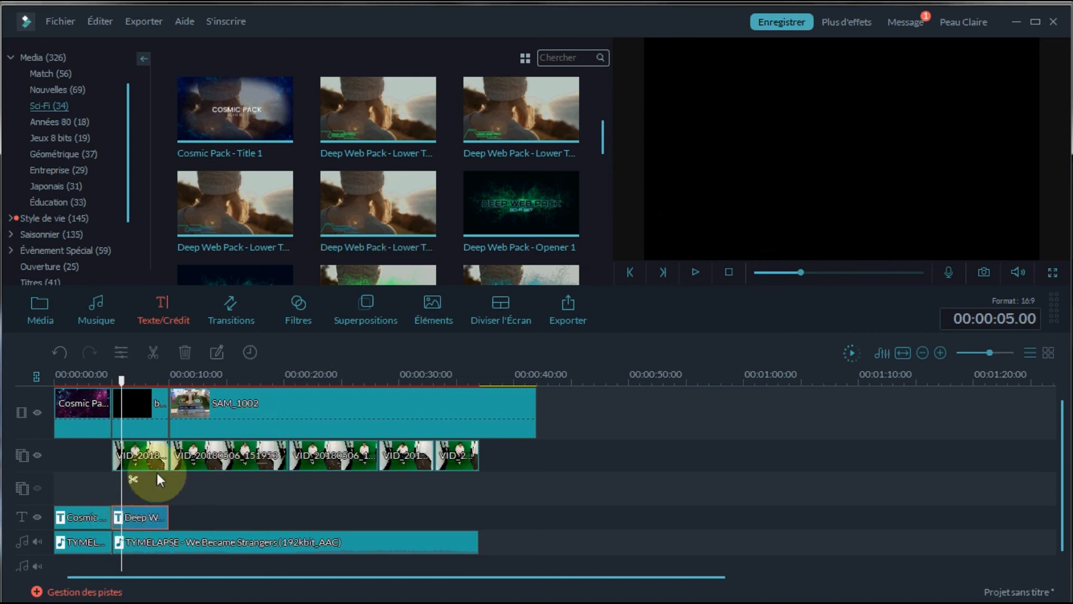
{"action": "left_click", "coordinate": [695, 272]}
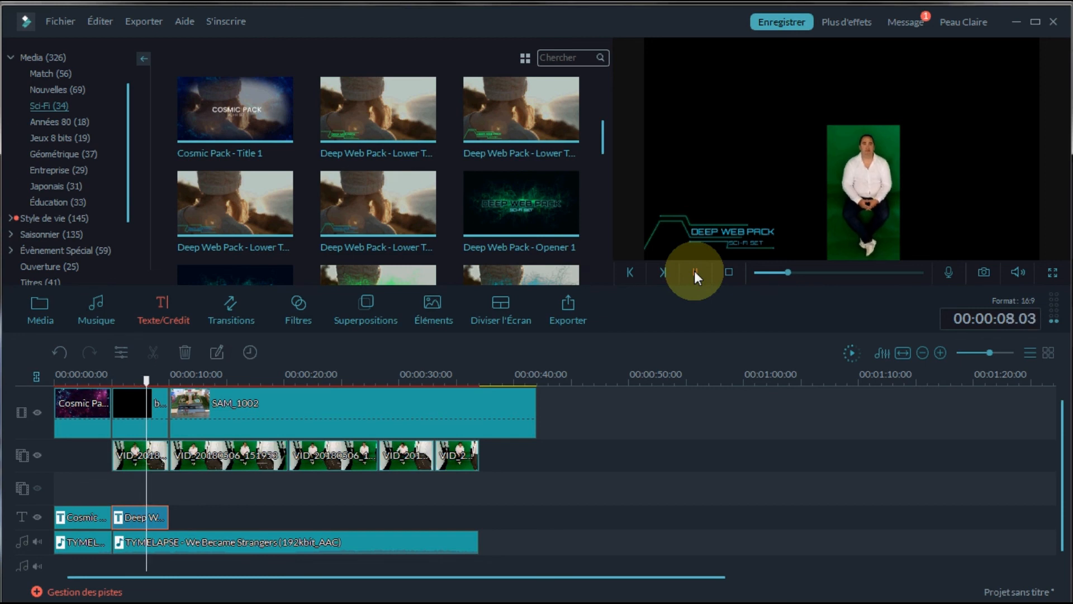
{"action": "left_click", "coordinate": [694, 272]}
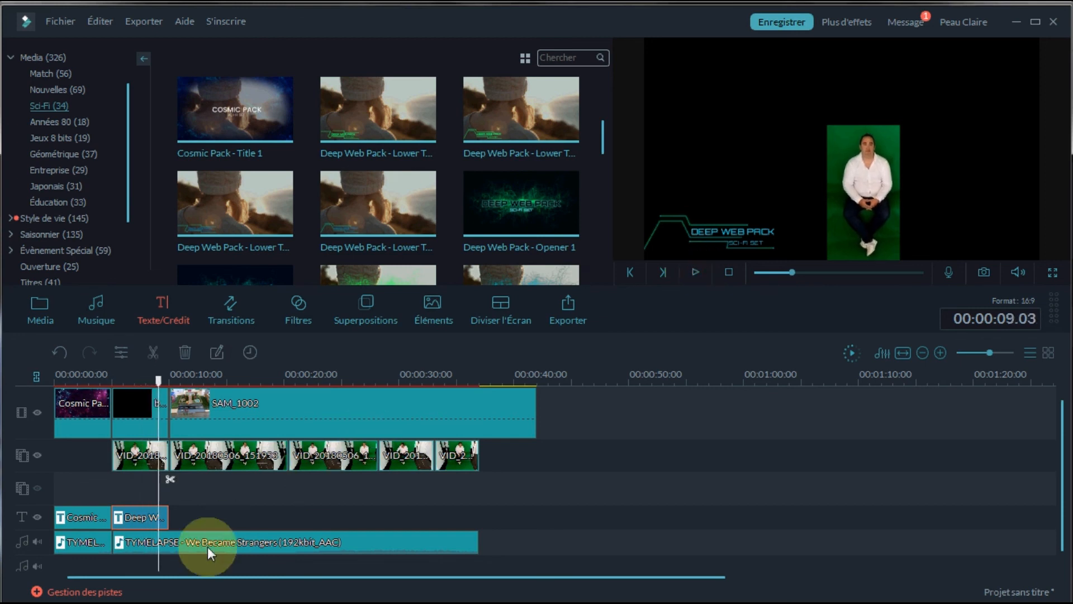
Step: Replace the main text of the Deep Web Pack lower third with "Montage Filmora" and confirm the edit
{"action": "double_click", "coordinate": [148, 520]}
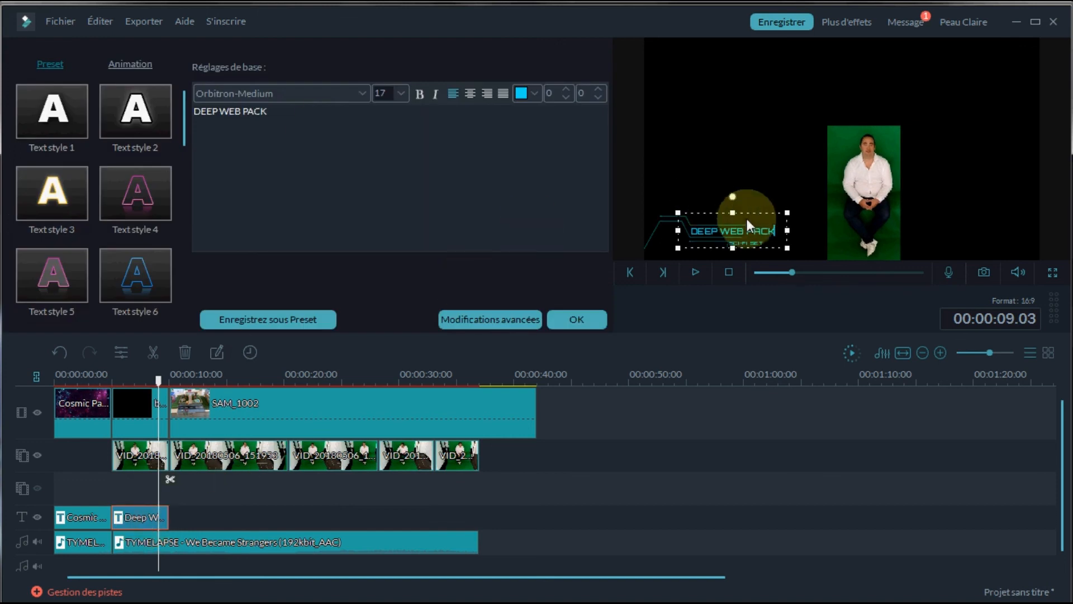
{"action": "key", "text": "ctrl+a"}
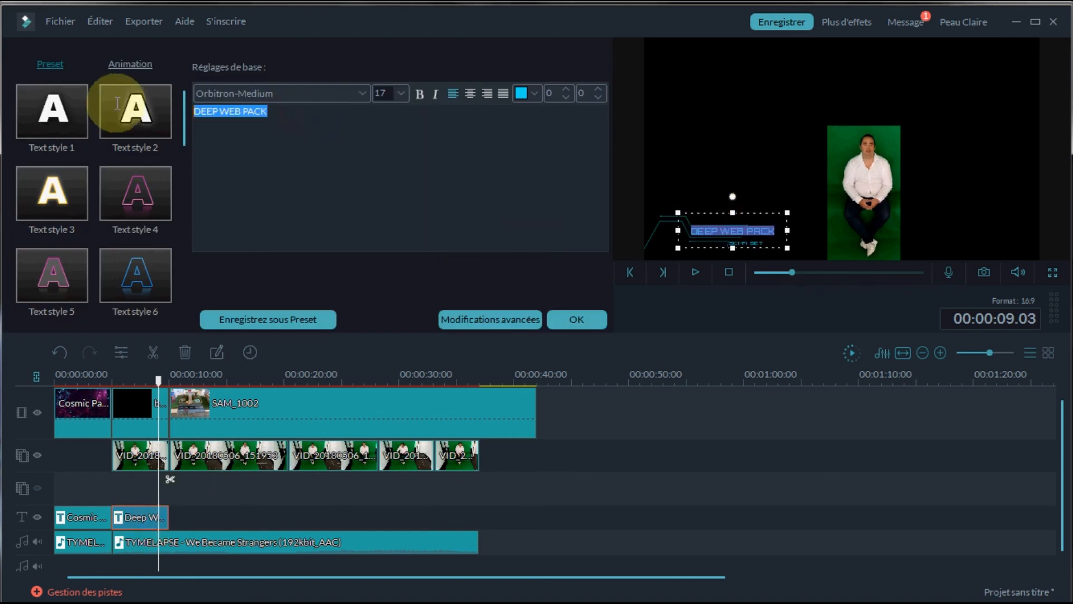
{"action": "type", "text": "M"}
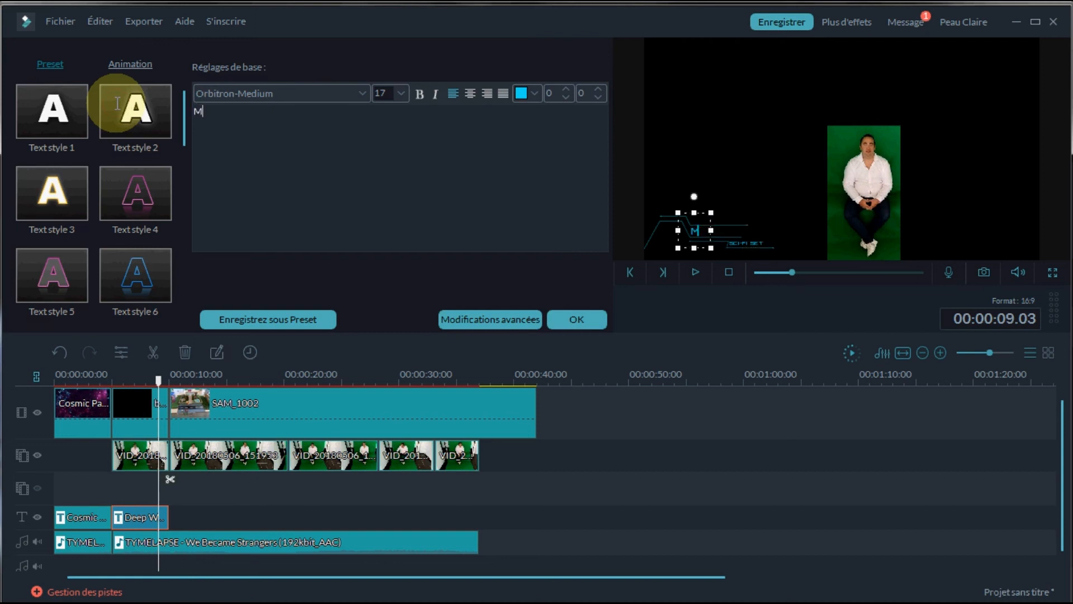
{"action": "type", "text": "ontage"}
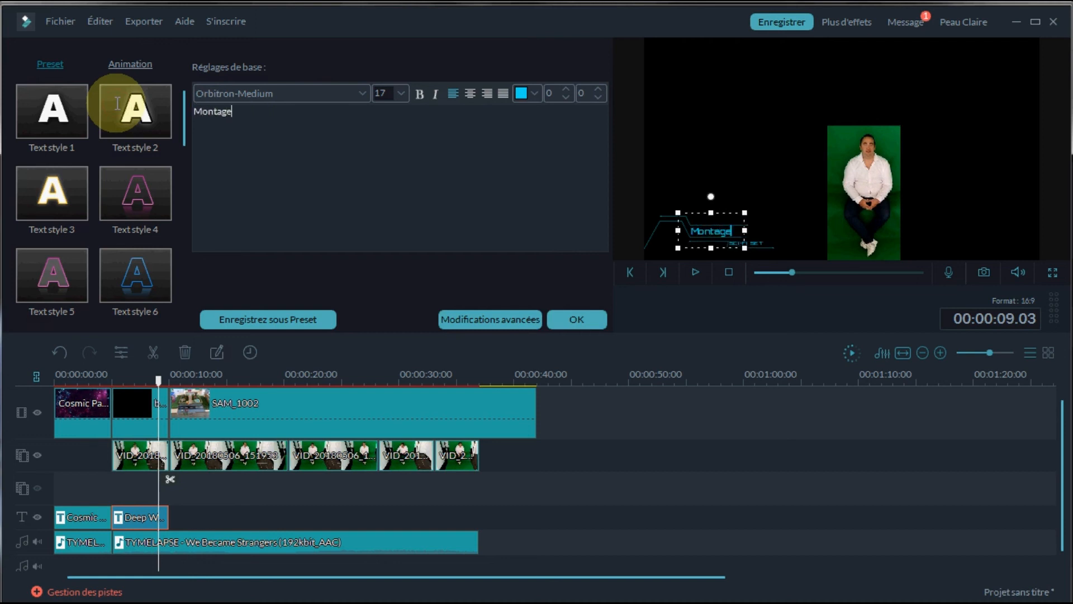
{"action": "type", "text": " Filmora"}
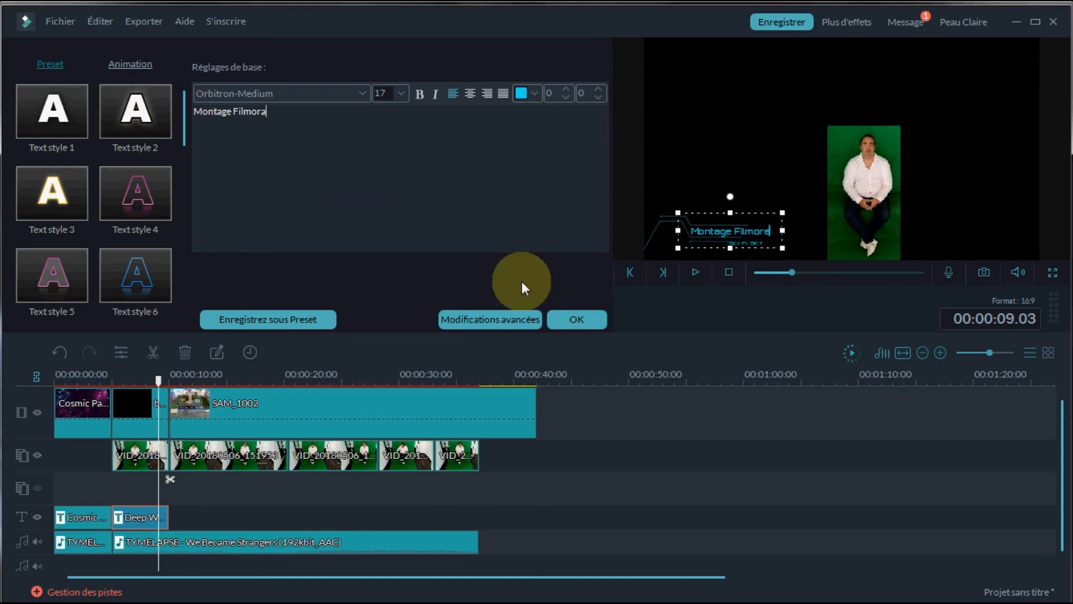
{"action": "left_click", "coordinate": [572, 320]}
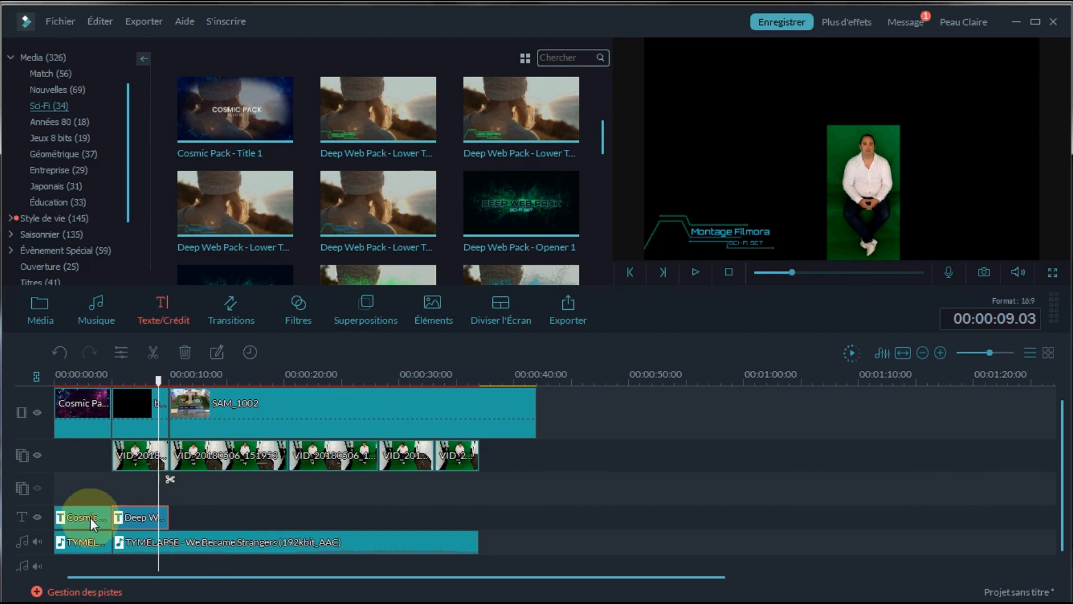
Step: Examine the advanced text settings of the Deep Web Pack lower third and close them
{"action": "double_click", "coordinate": [144, 516]}
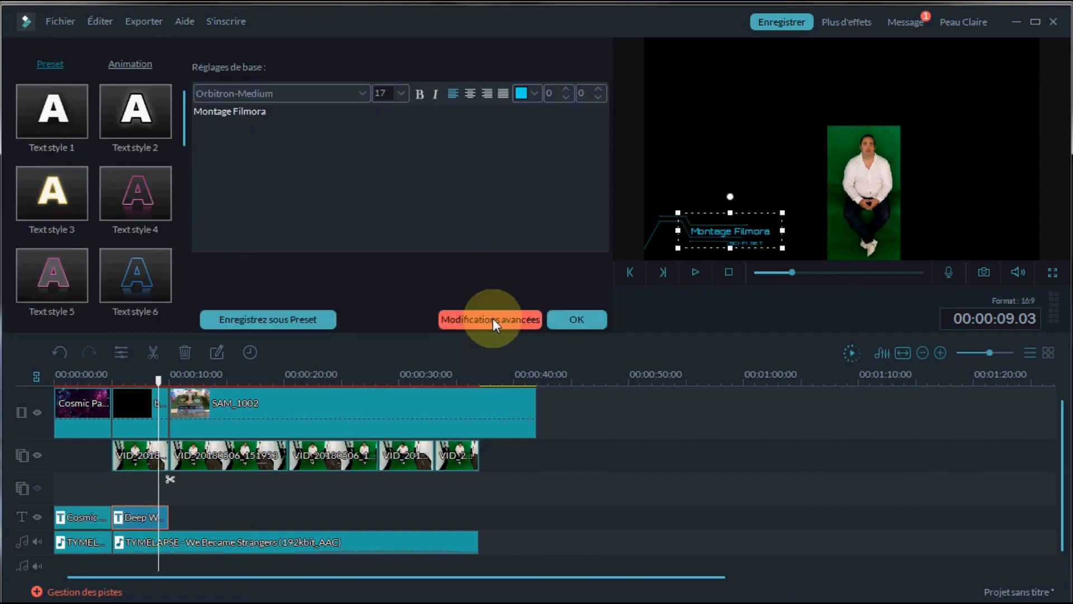
{"action": "left_click", "coordinate": [488, 319]}
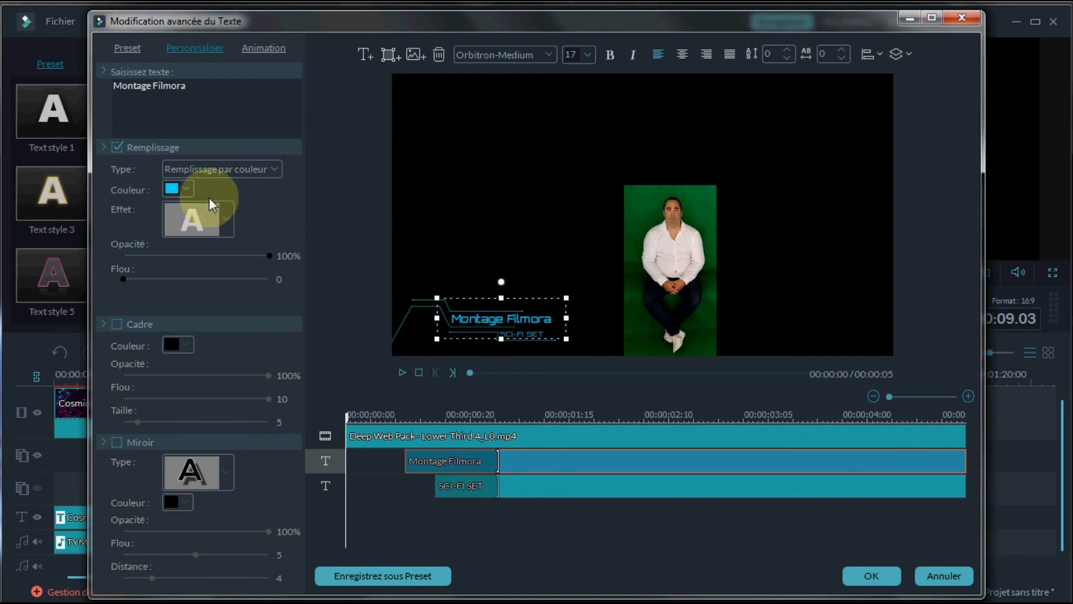
{"action": "left_click", "coordinate": [872, 576]}
Step: Open the Cosmic Pack opener title for editing and play it until both of its text lines show
{"action": "left_click", "coordinate": [89, 515]}
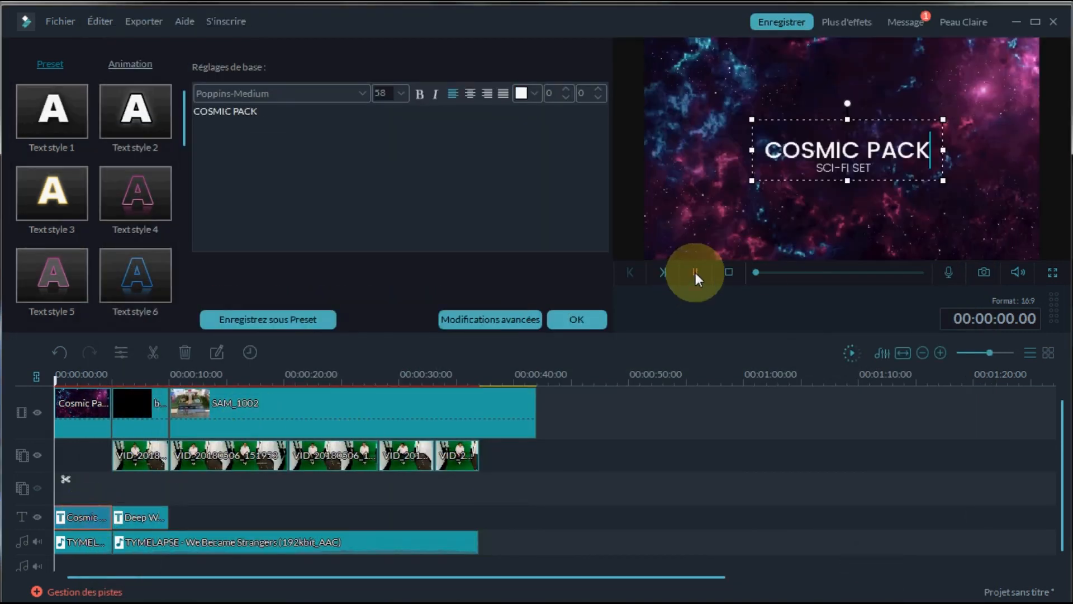
{"action": "left_click", "coordinate": [695, 273]}
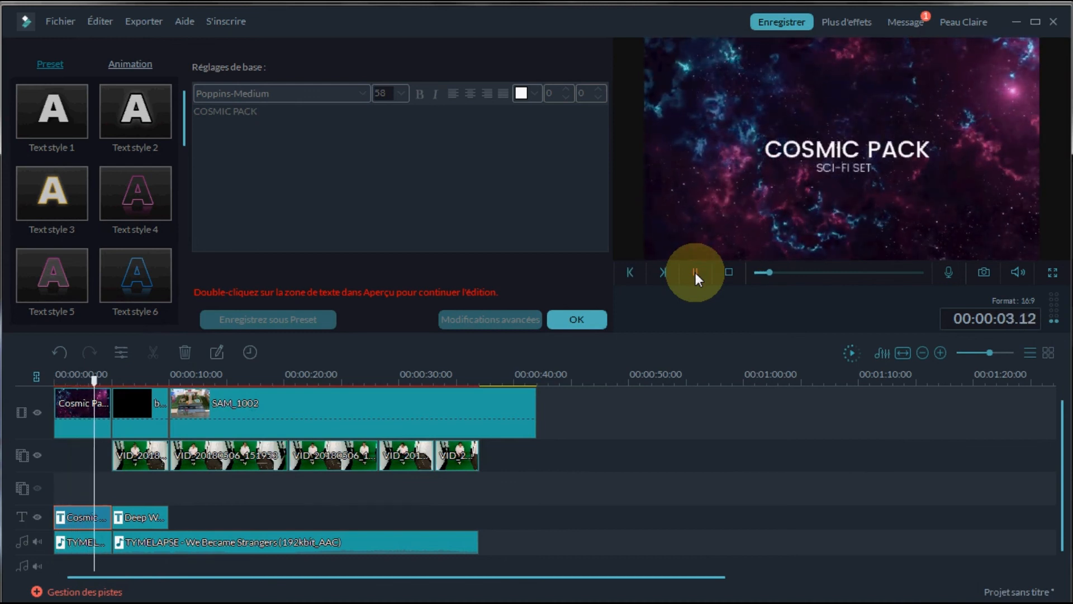
{"action": "left_click", "coordinate": [696, 273]}
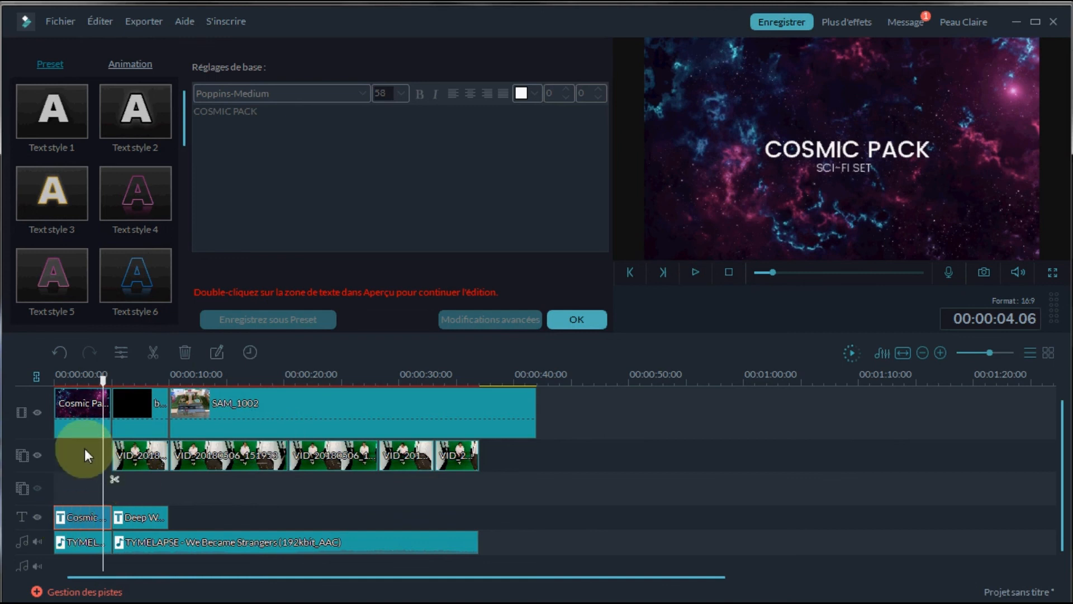
Step: Replace the main text "COSMIC PACK" of the opener title with "Test pour un tuto"
{"action": "double_click", "coordinate": [91, 519]}
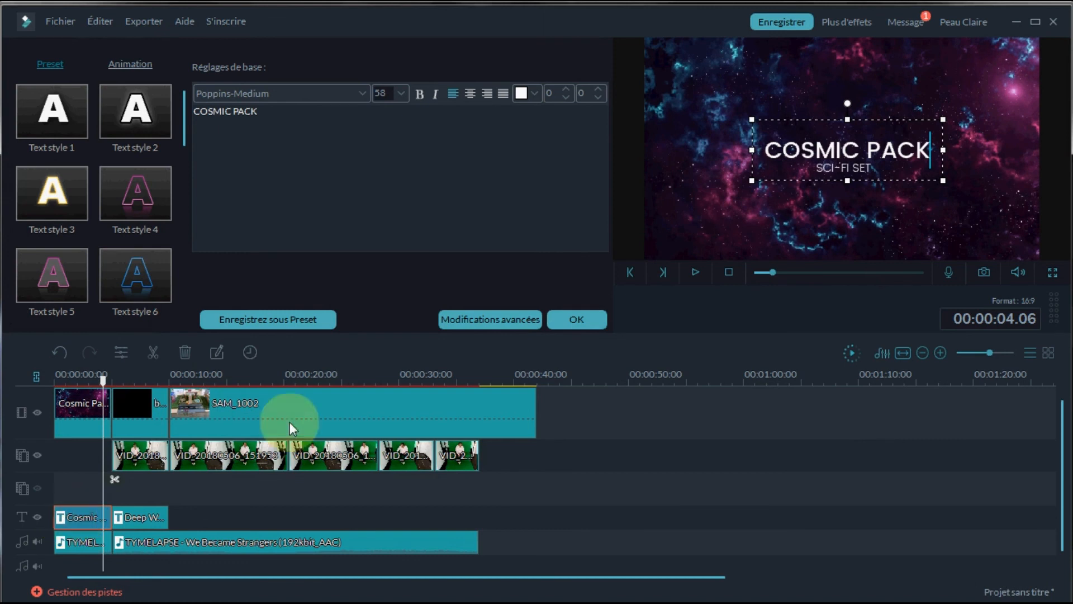
{"action": "left_click", "coordinate": [271, 115]}
{"action": "left_click_drag", "start_coordinate": [272, 115], "coordinate": [180, 109]}
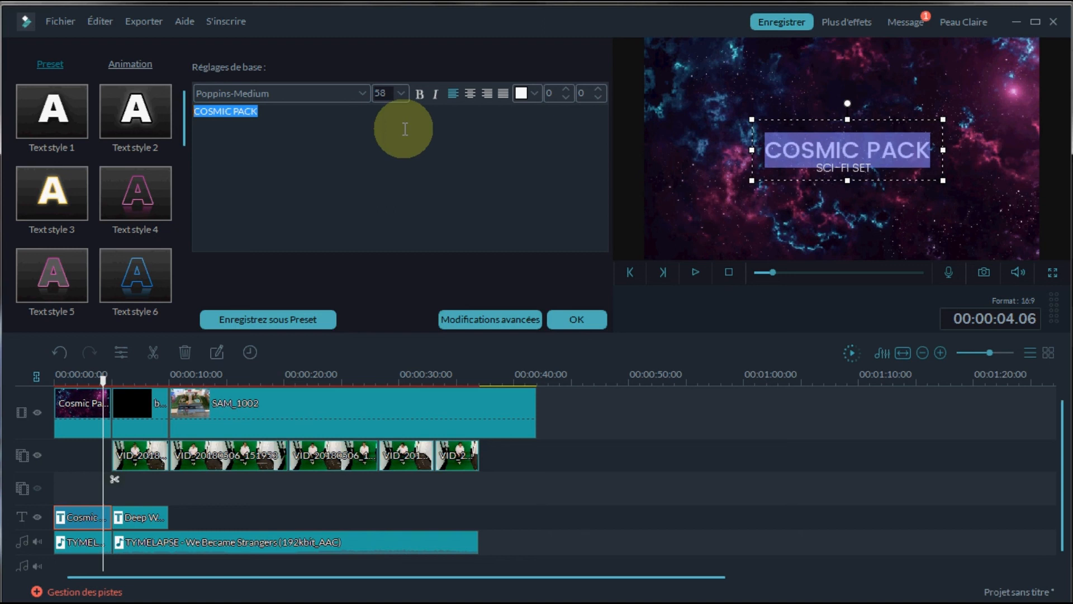
{"action": "type", "text": "Test"}
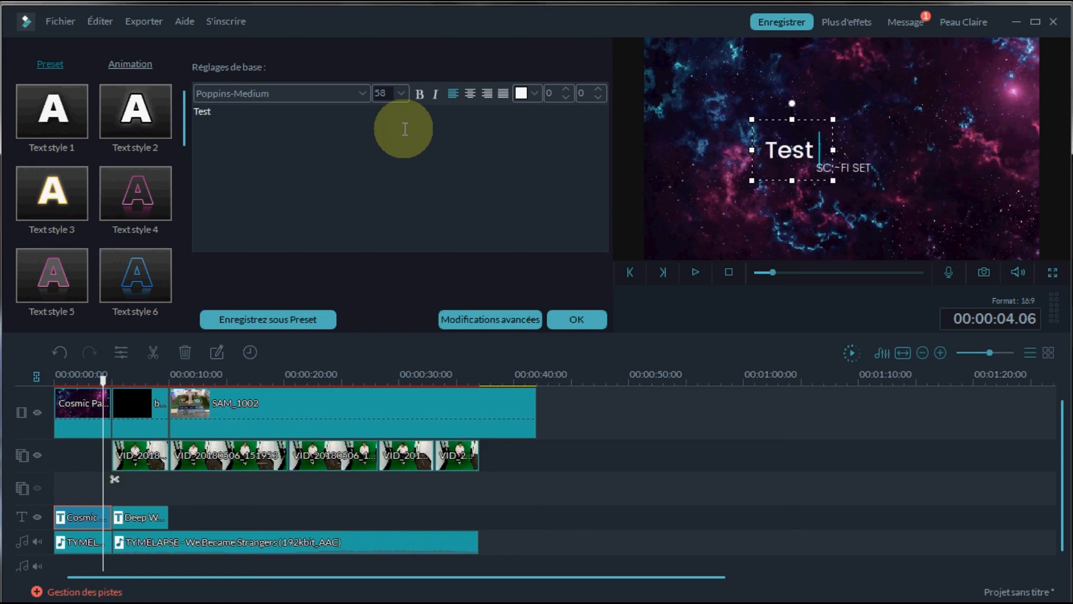
{"action": "type", "text": " pour un "}
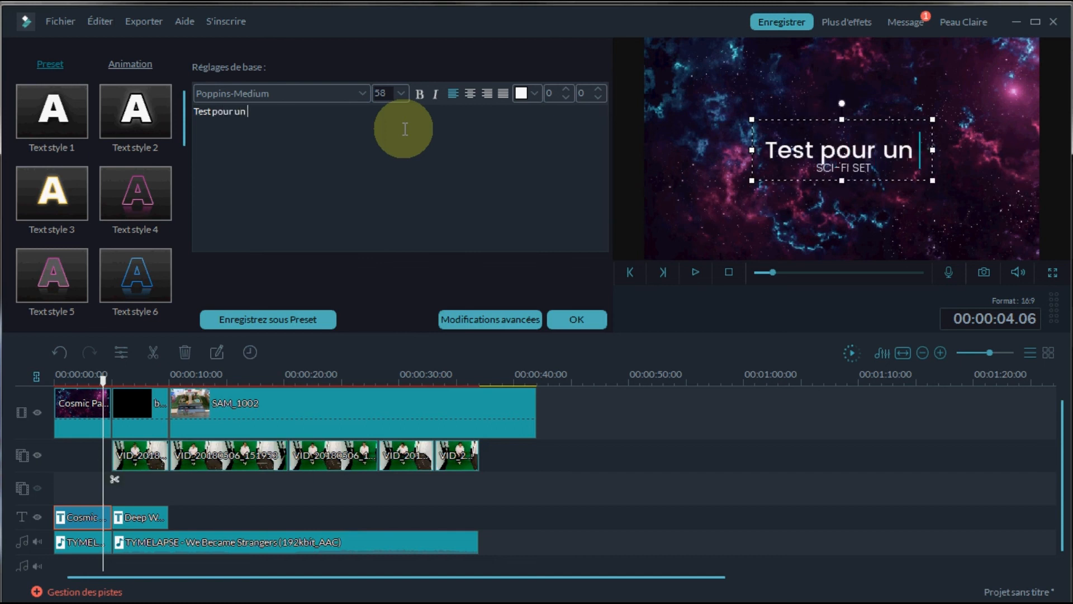
{"action": "type", "text": "tuto"}
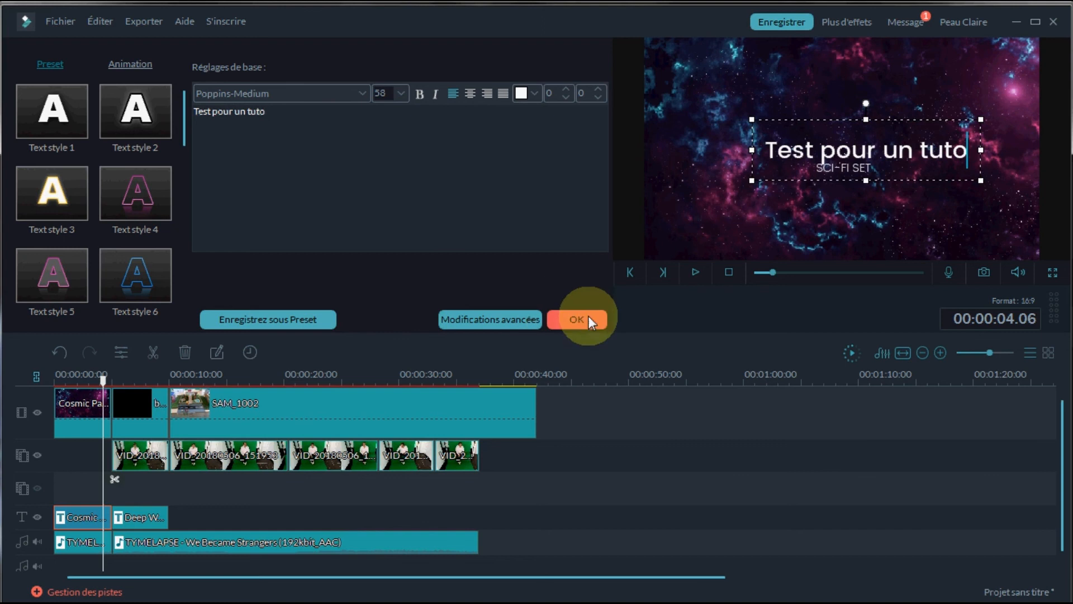
Step: Replace the opener's subtitle "SCI-FI SET" with the presenter's title and surname
{"action": "left_click", "coordinate": [816, 191]}
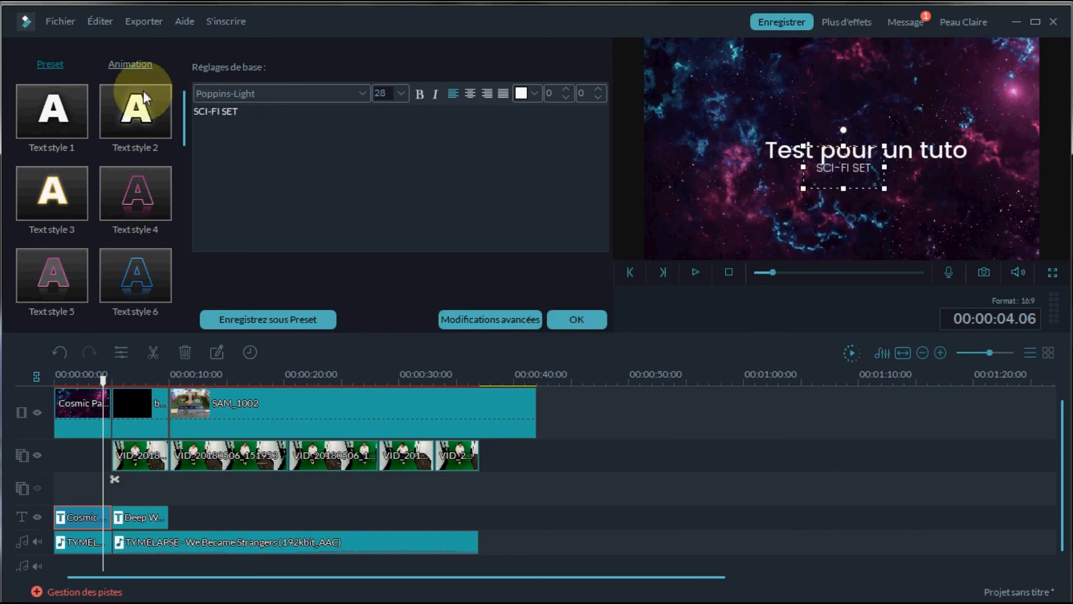
{"action": "left_click_drag", "start_coordinate": [253, 112], "coordinate": [171, 98]}
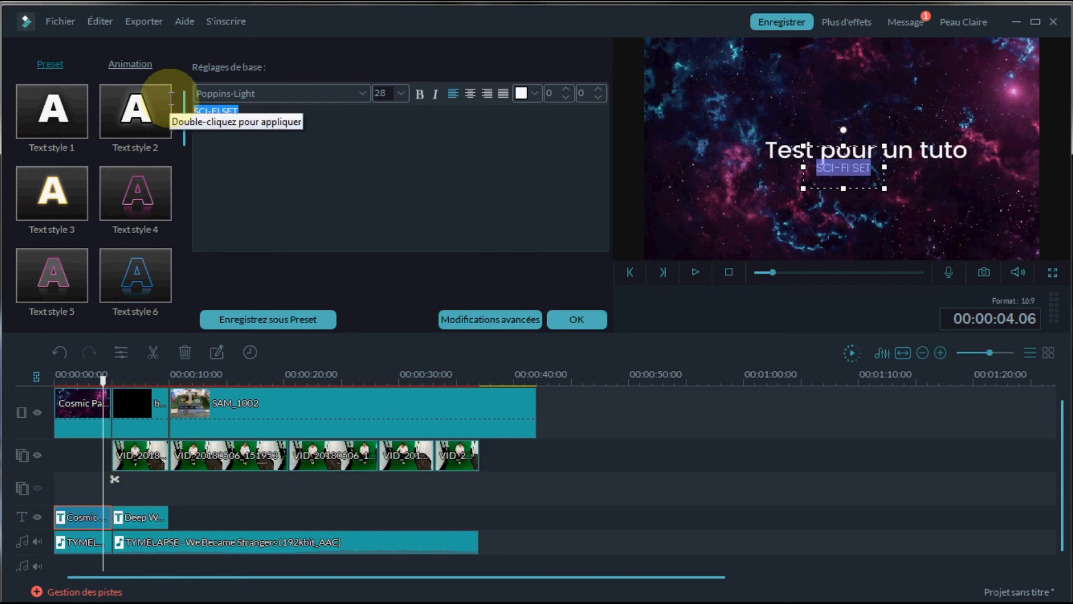
{"action": "type", "text": "M. LECONTE"}
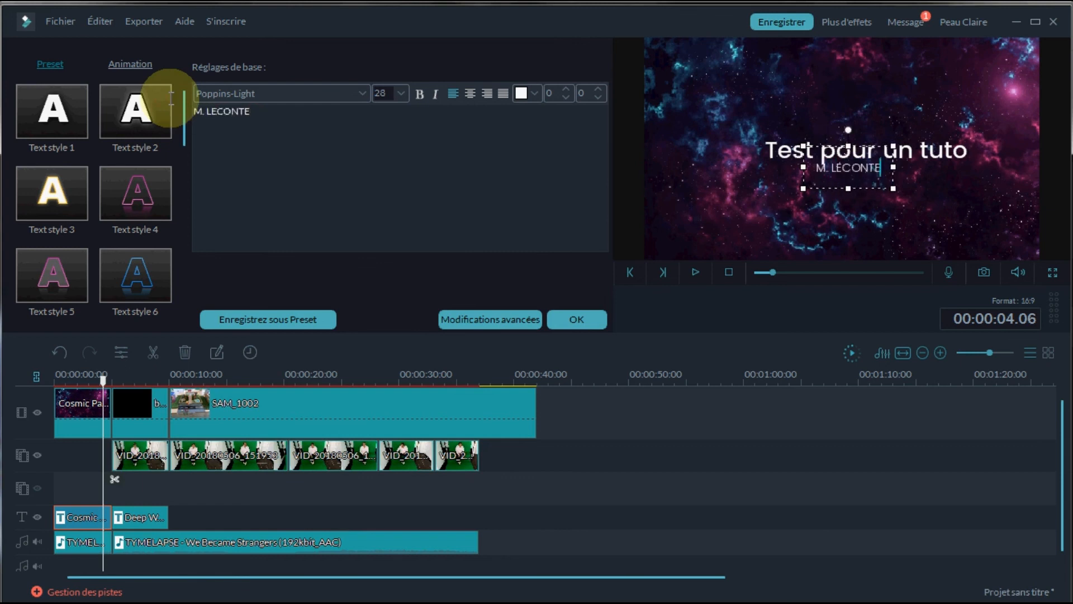
Step: Shift the opener's main text slightly left in the preview to centre it above the subtitle, and confirm the title edit
{"action": "left_click", "coordinate": [774, 149]}
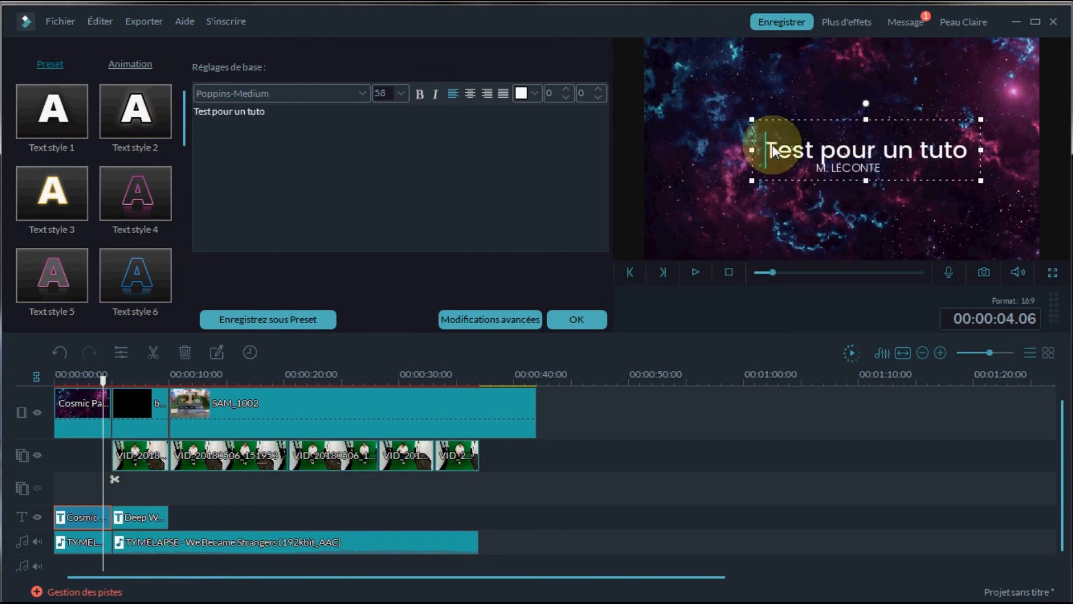
{"action": "left_click_drag", "start_coordinate": [794, 116], "coordinate": [775, 124]}
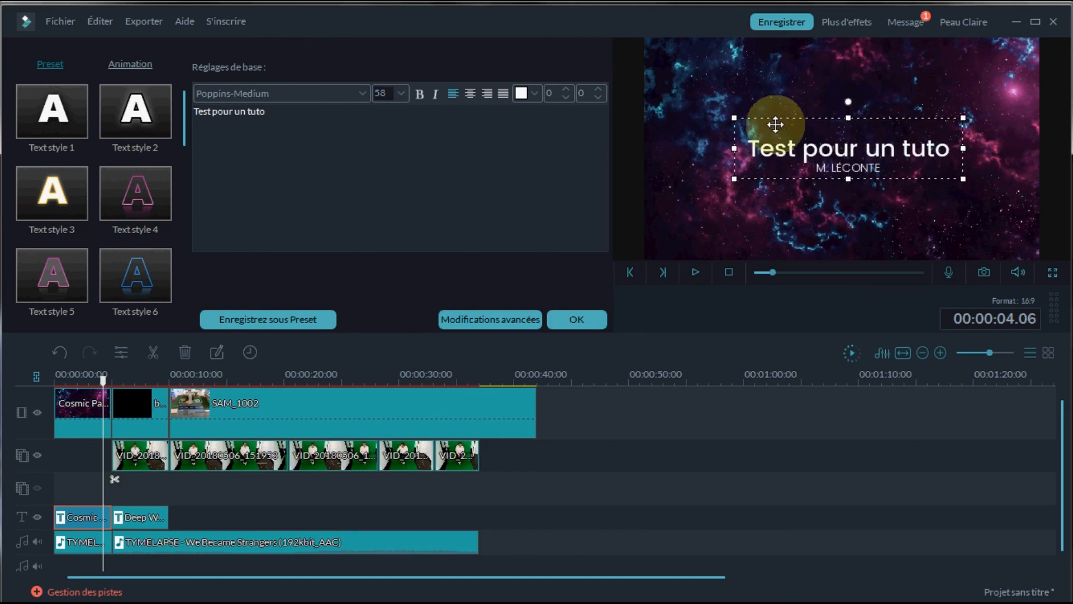
{"action": "left_click", "coordinate": [736, 216]}
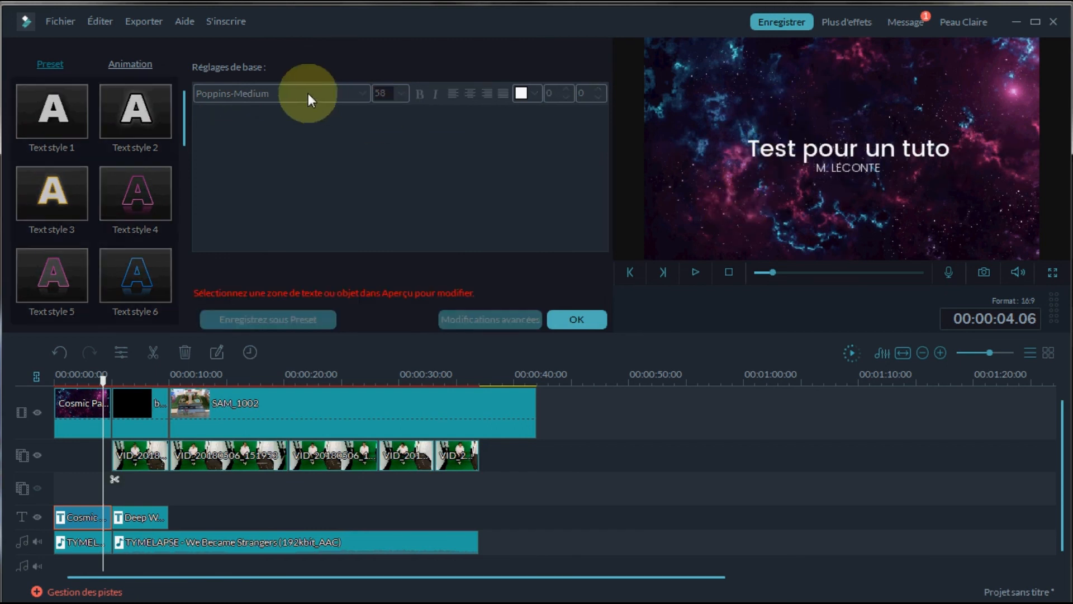
{"action": "left_click", "coordinate": [577, 319]}
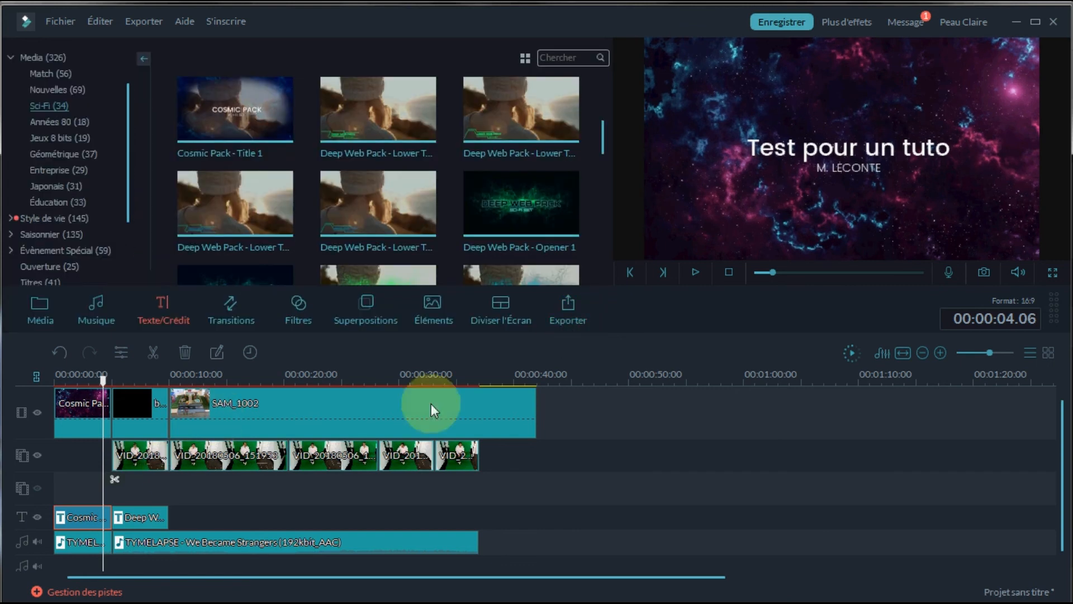
Step: Check the keyed footage at about 30 seconds, return to about 00:00:01, and play the edited opener
{"action": "left_click", "coordinate": [400, 380]}
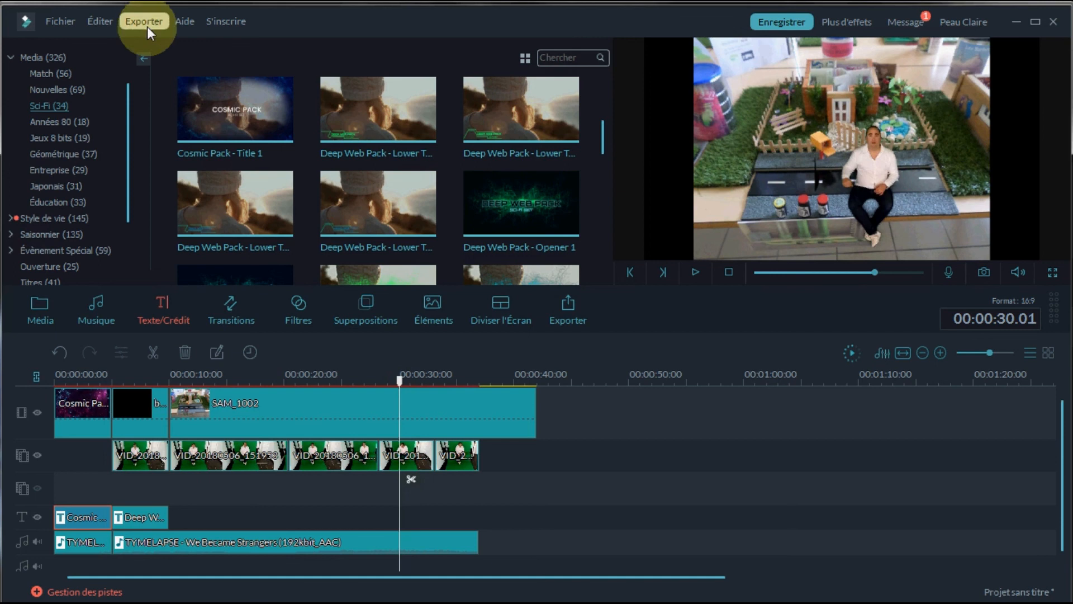
{"action": "left_click", "coordinate": [66, 380]}
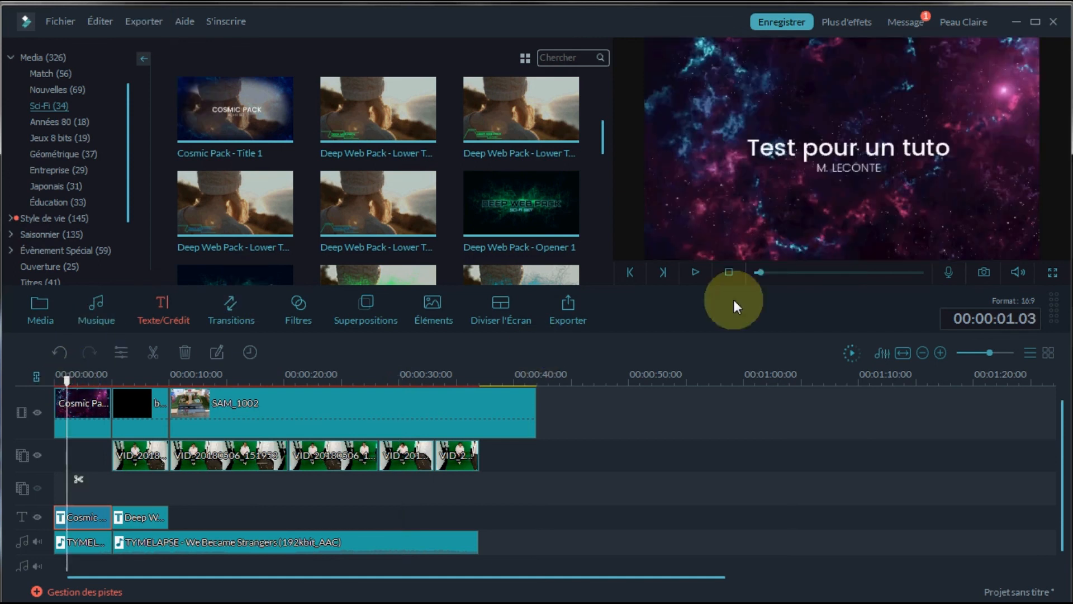
{"action": "left_click", "coordinate": [694, 271]}
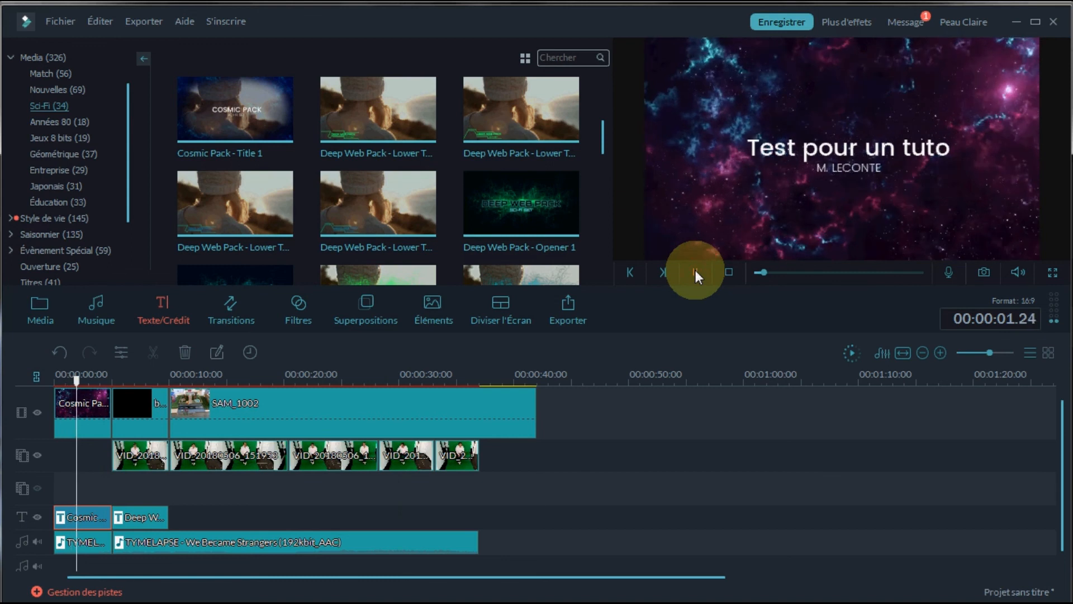
Step: Export the project as an MP4 video file named "Tutoriel Filmora"
{"action": "left_click", "coordinate": [151, 22]}
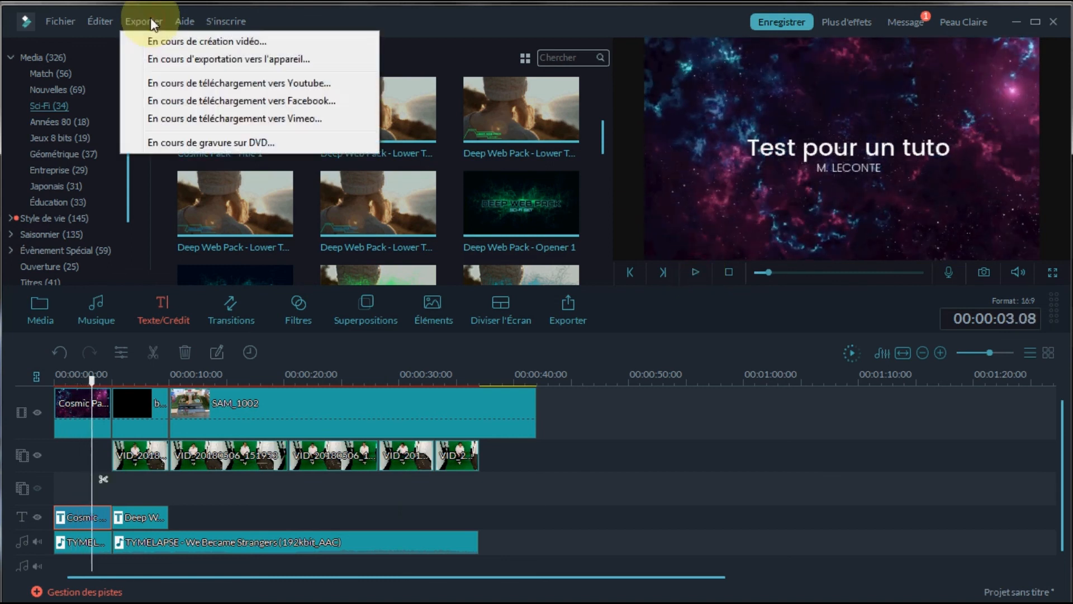
{"action": "left_click", "coordinate": [193, 42]}
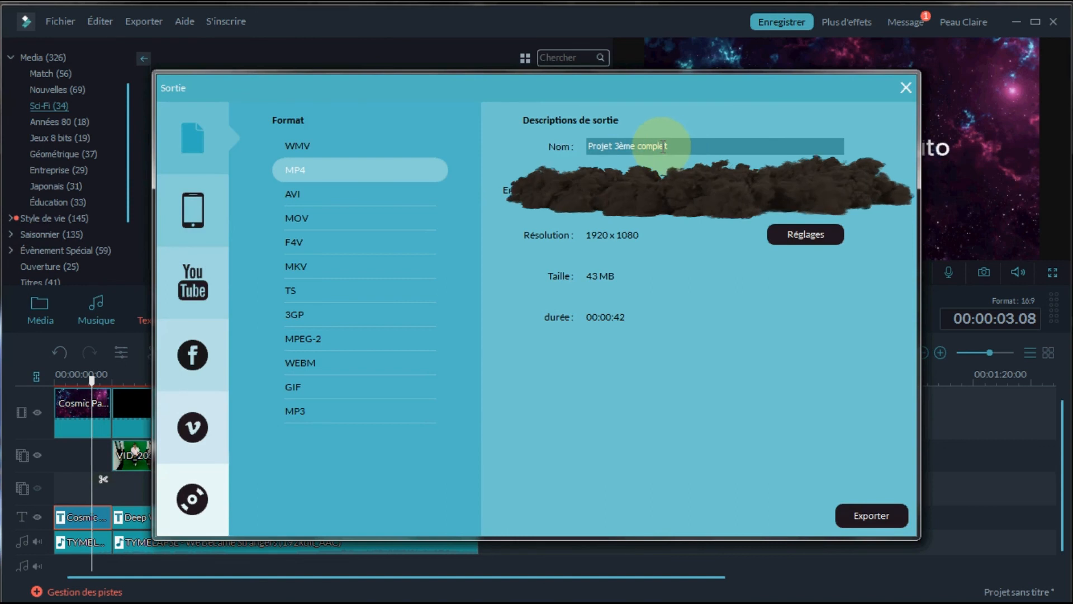
{"action": "left_click_drag", "start_coordinate": [677, 146], "coordinate": [554, 144]}
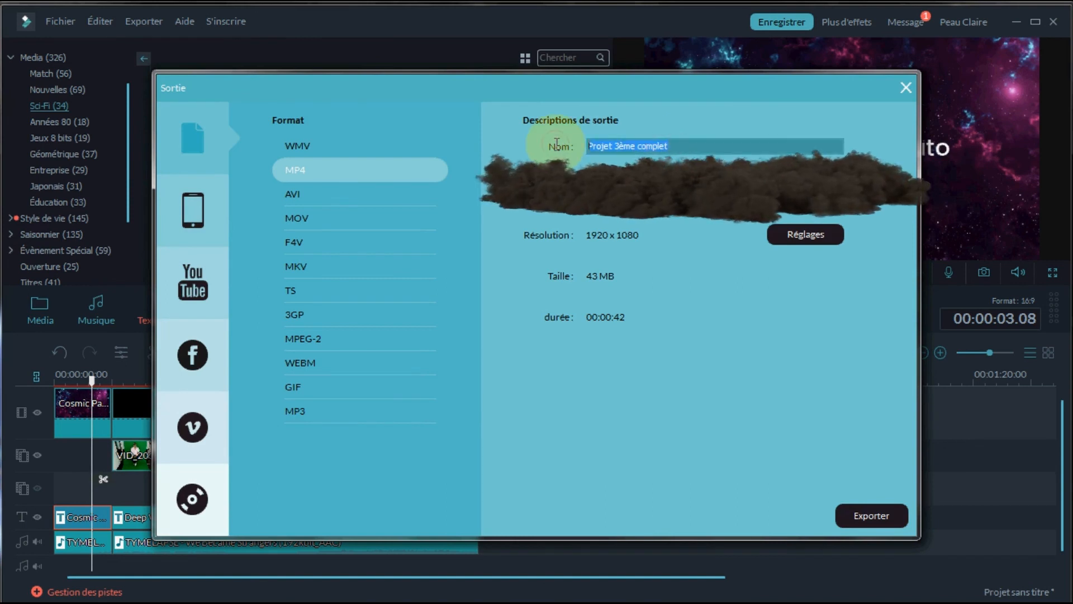
{"action": "type", "text": "Tutoriel FG"}
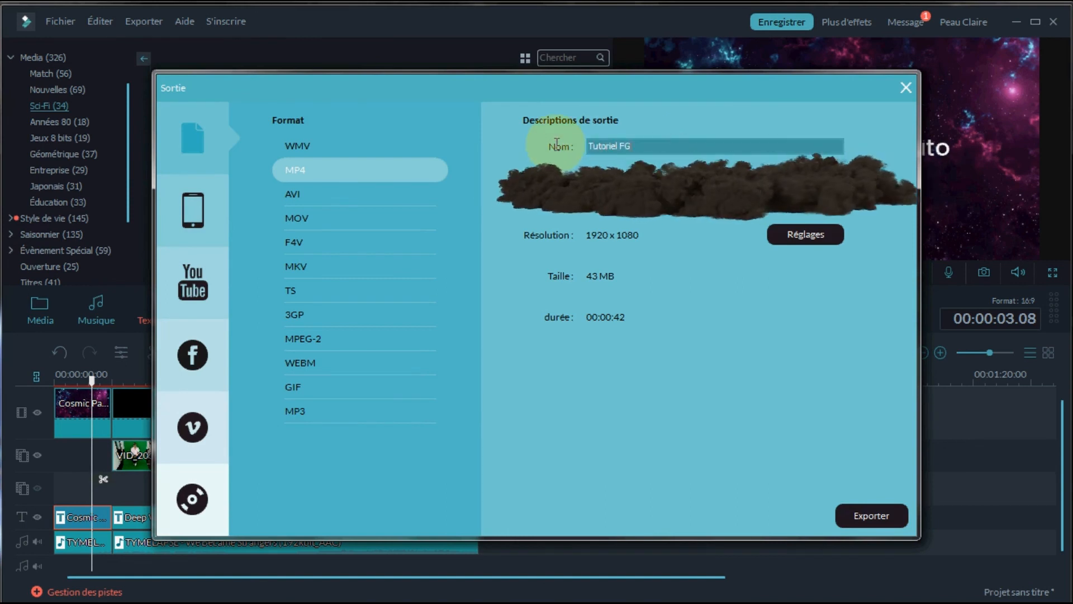
{"action": "key", "text": "BackSpace"}
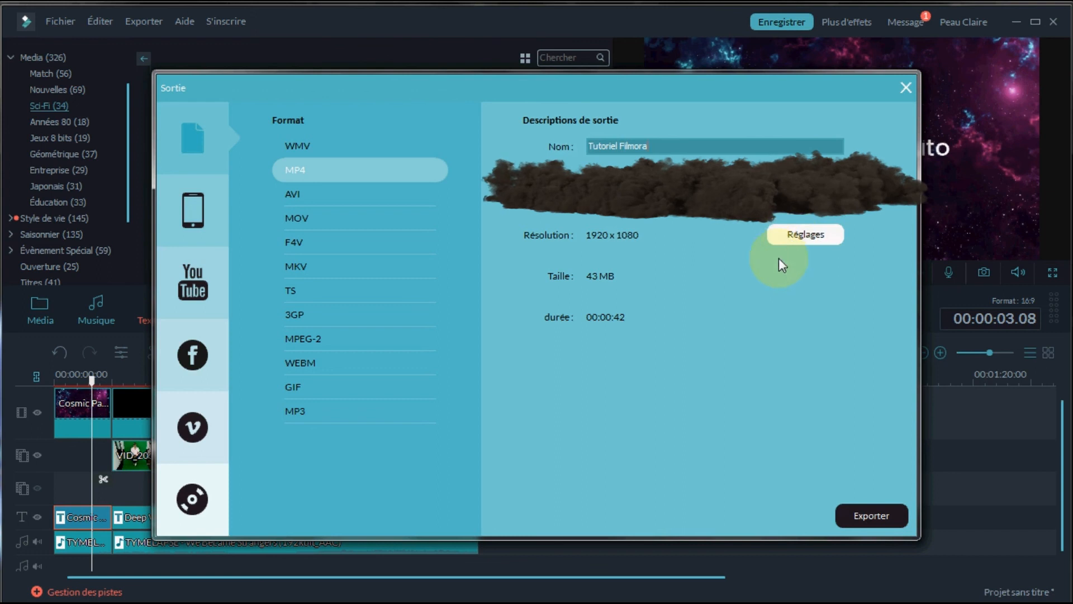
{"action": "left_click", "coordinate": [873, 515]}
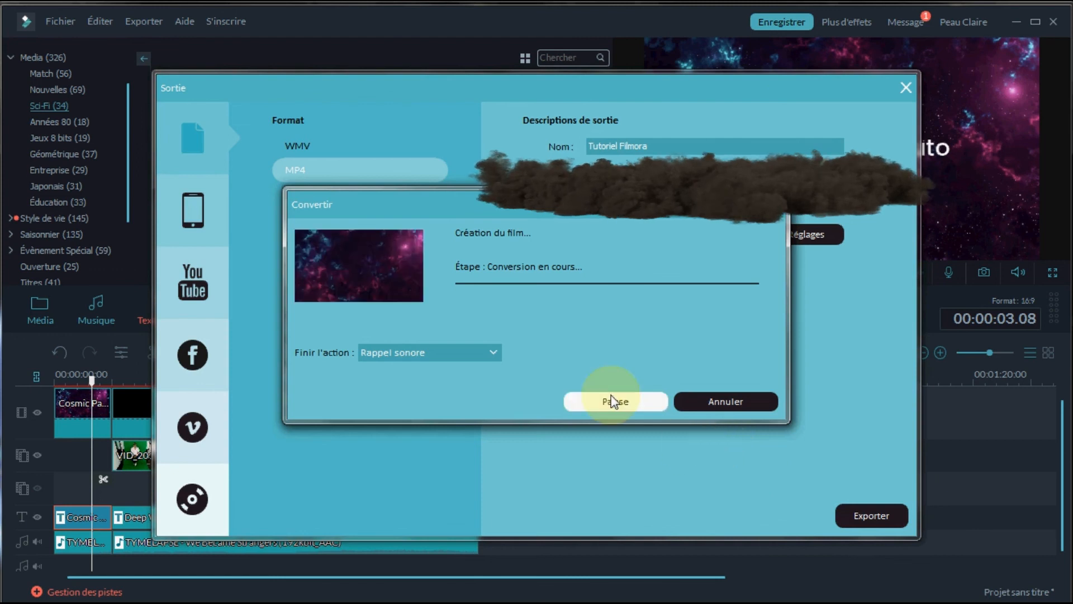